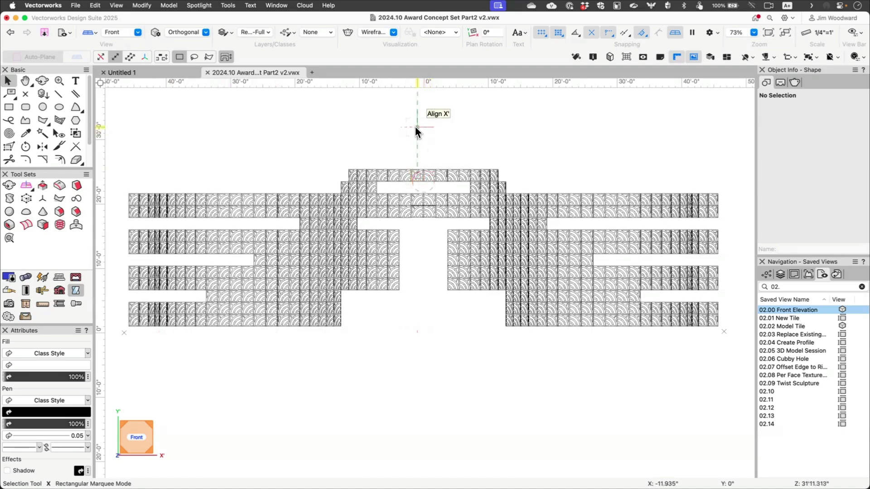
- In the 02.01 New Tile saved view, draw a rectangle across the tile area
left_click(798, 321)
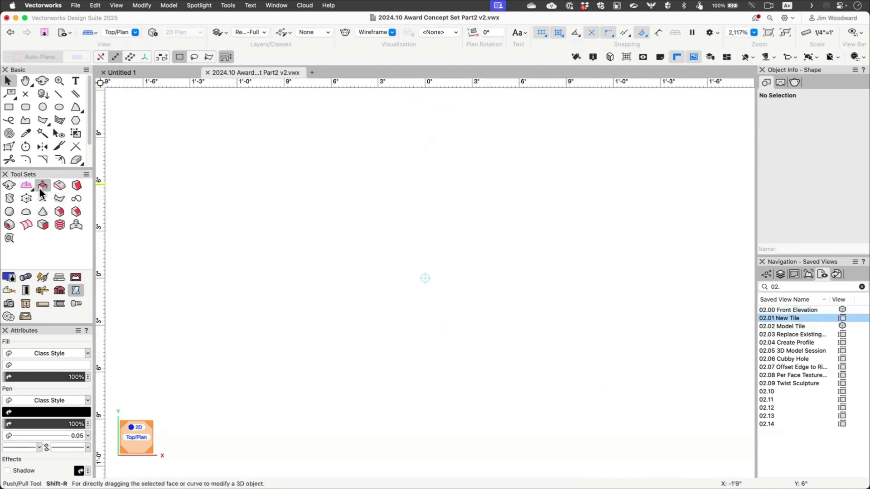
left_click(9, 108)
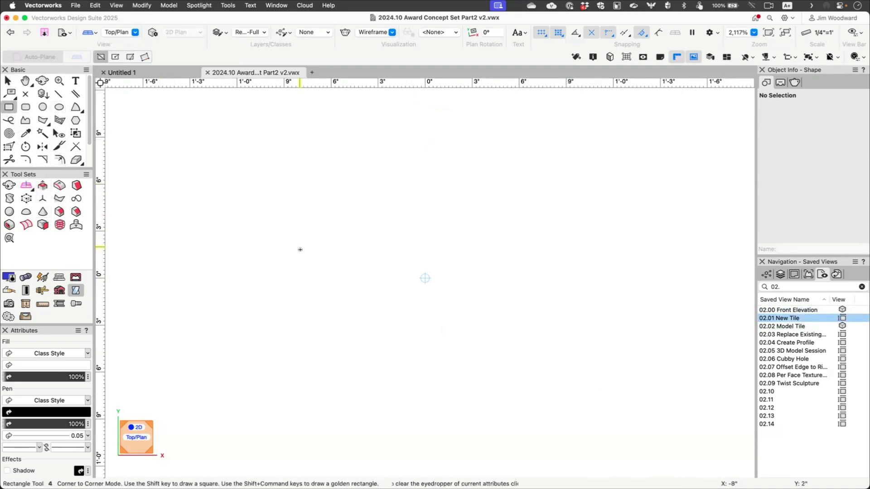
left_click(222, 106)
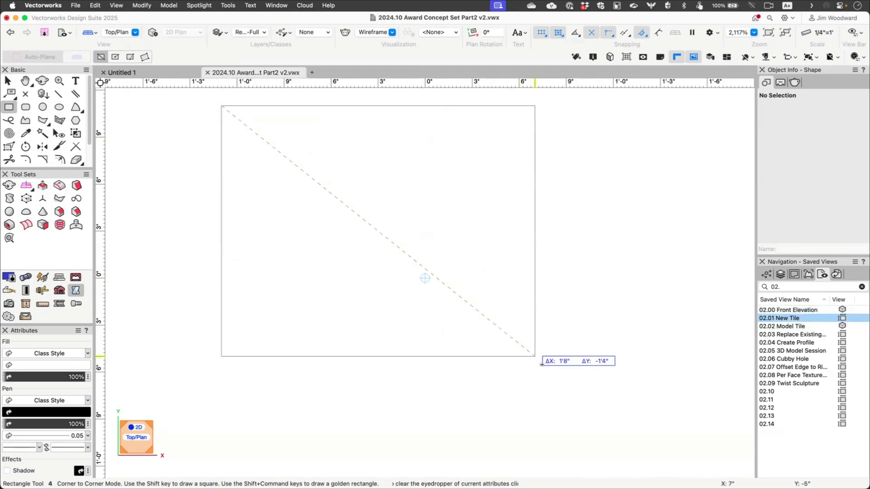
left_click(629, 408)
- Make the rectangle a 22.5" square at X/Y 0 and extrude it 1/4" thick
left_click(823, 162)
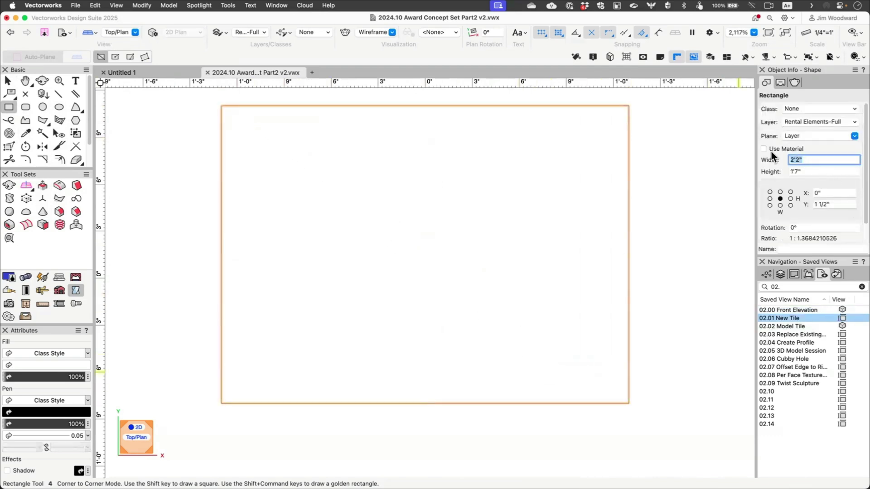
type("22.5")
key("Tab")
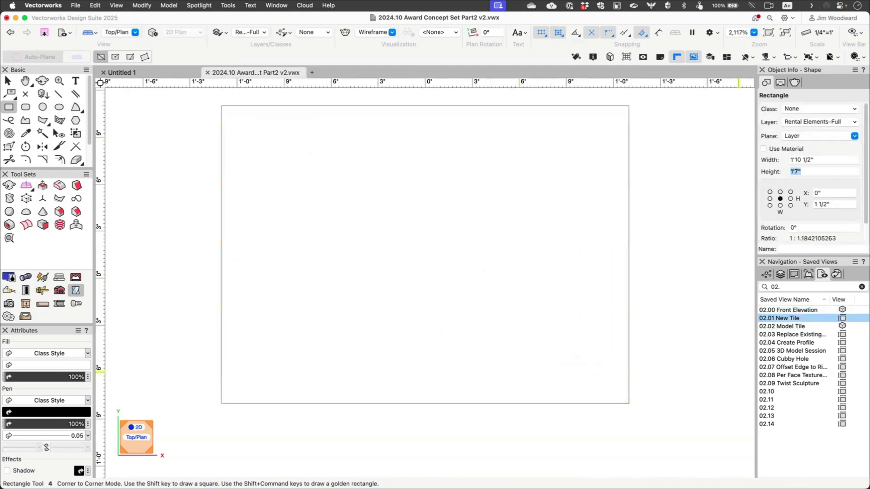
type("22.5")
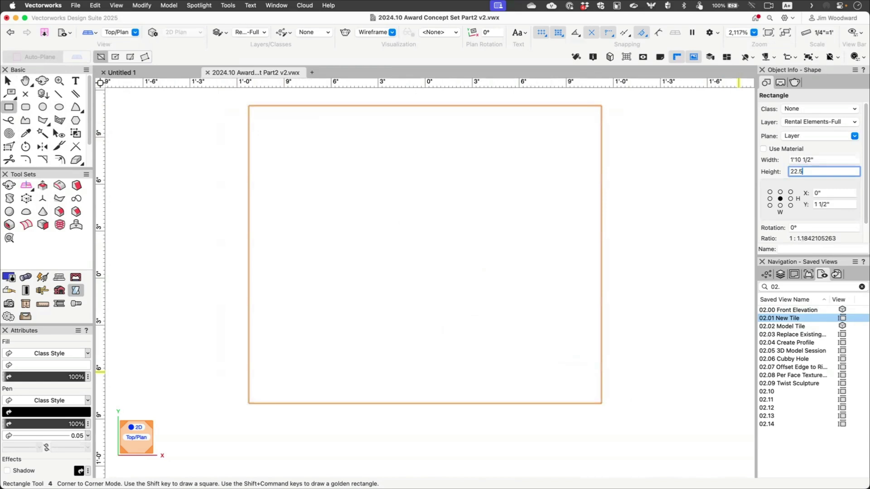
key("Tab")
key("Tab")
type("0")
key("Tab")
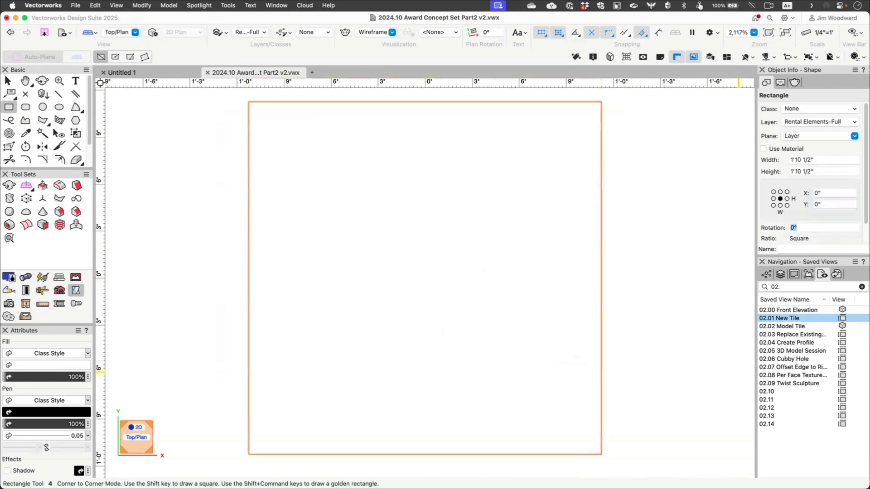
key("super+e")
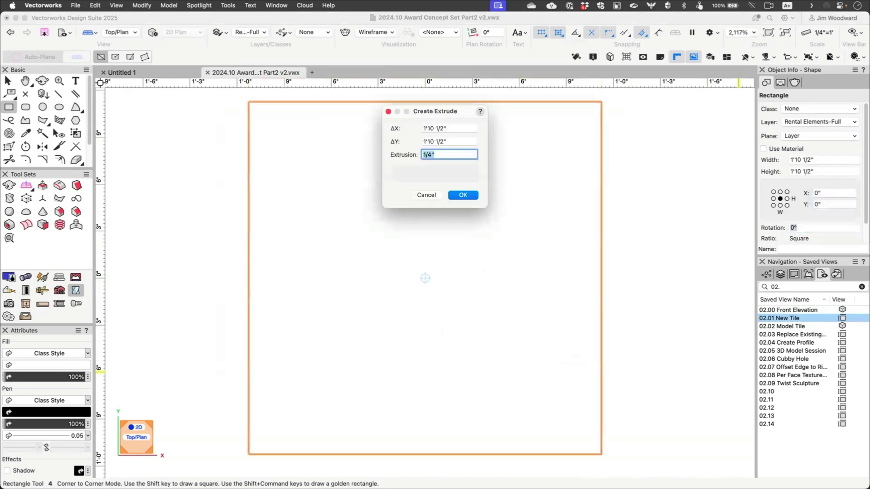
key("Return")
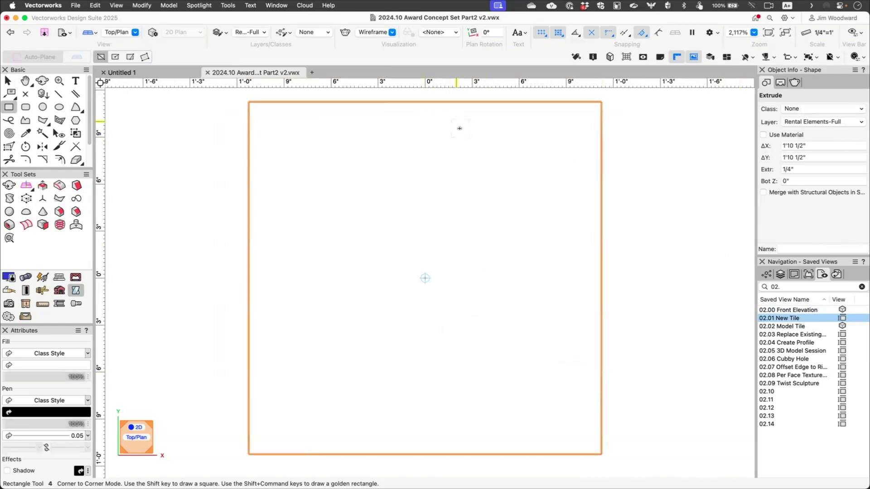
- Draw a closed polygon for the right half of the trapezoid, starting at the tile centre
left_click(42, 120)
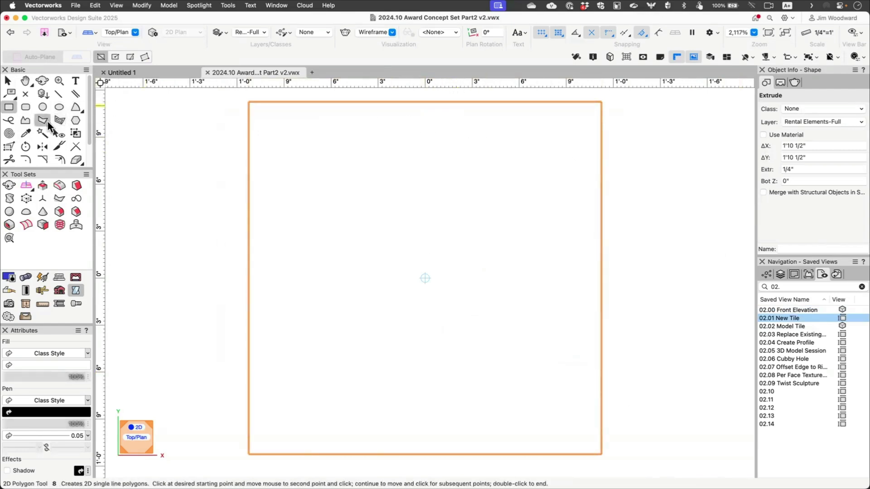
left_click(425, 278)
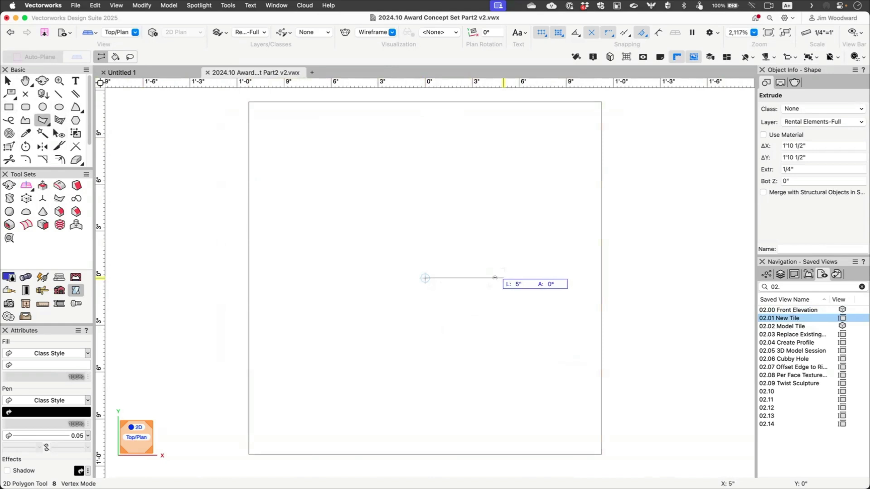
left_click(471, 278)
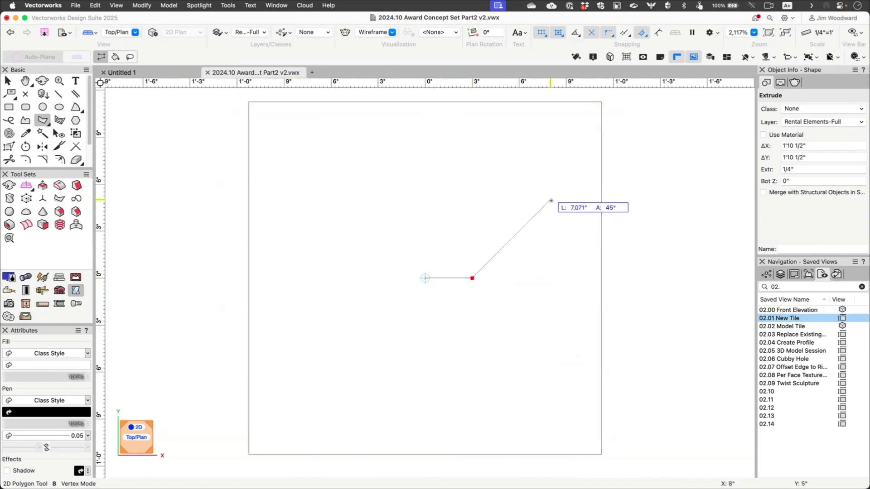
left_click(582, 169)
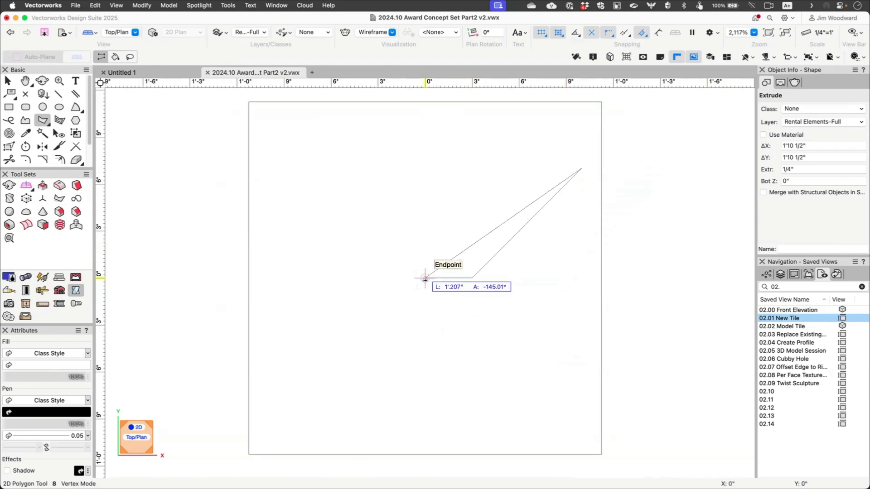
left_click(424, 169)
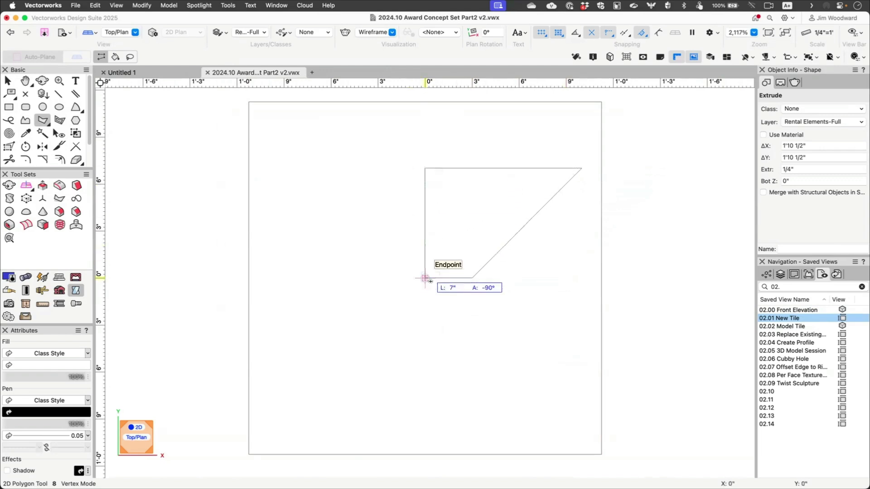
left_click(425, 278)
- Mirror the half-trapezoid, join both halves with Add Surface, and move it up above centre
key("equal")
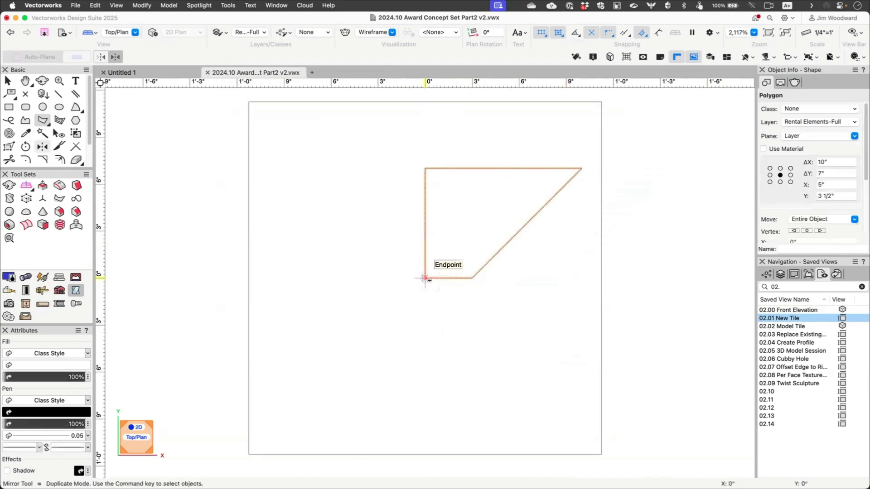
left_click(424, 257)
left_click(425, 200)
key("c")
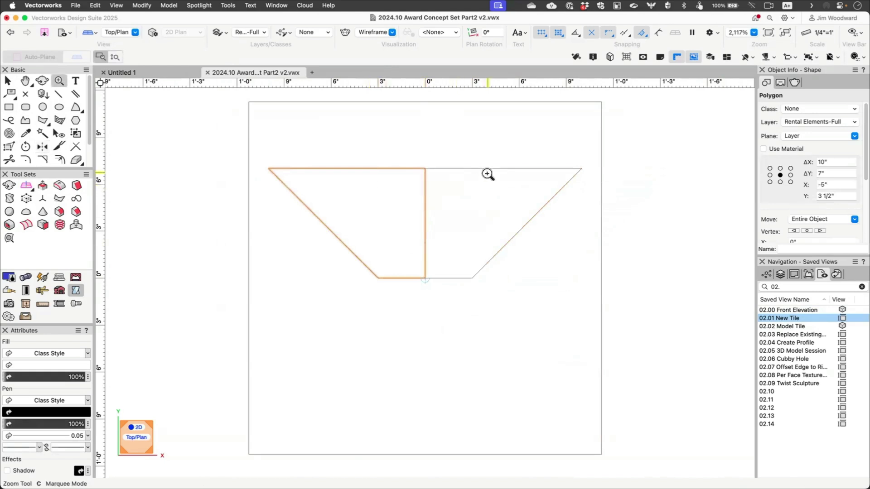
key("x")
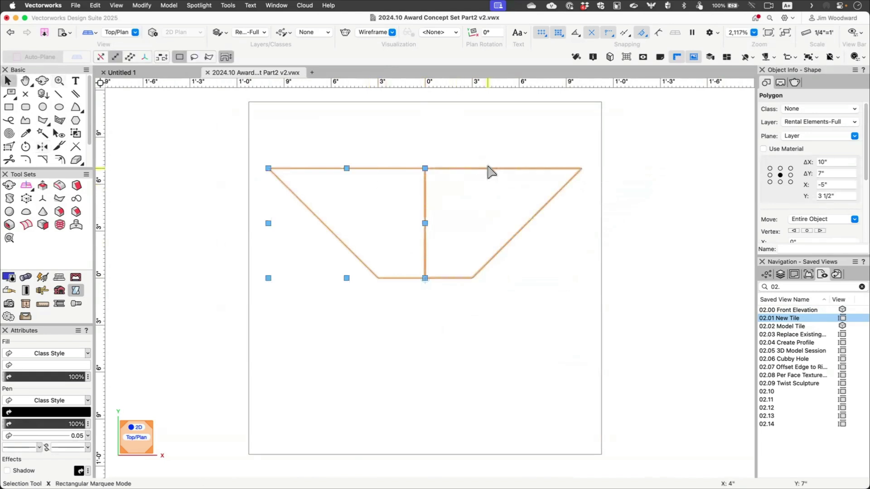
left_click(460, 168, "shift")
left_click(141, 5)
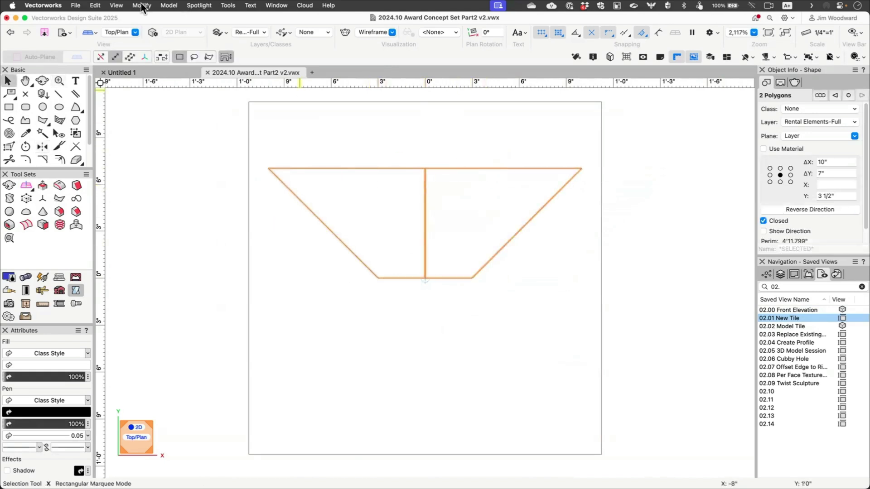
left_click(179, 129)
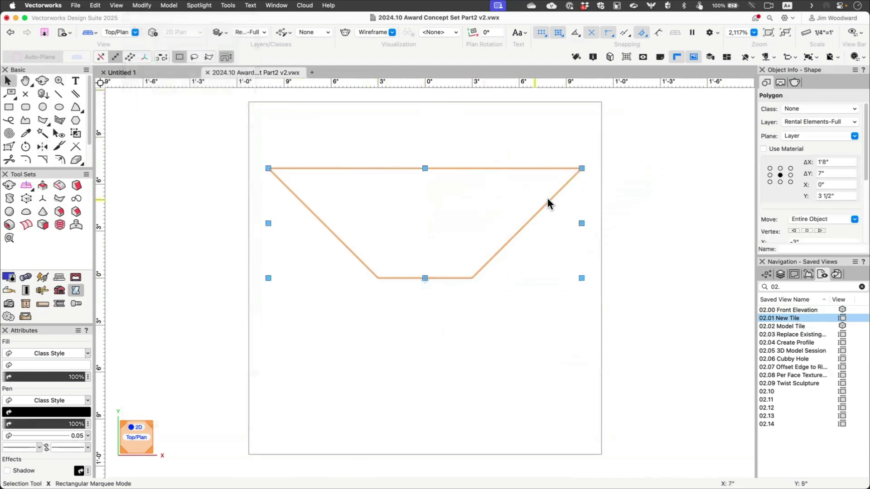
left_click_drag(491, 168, 488, 137)
key("shift+m")
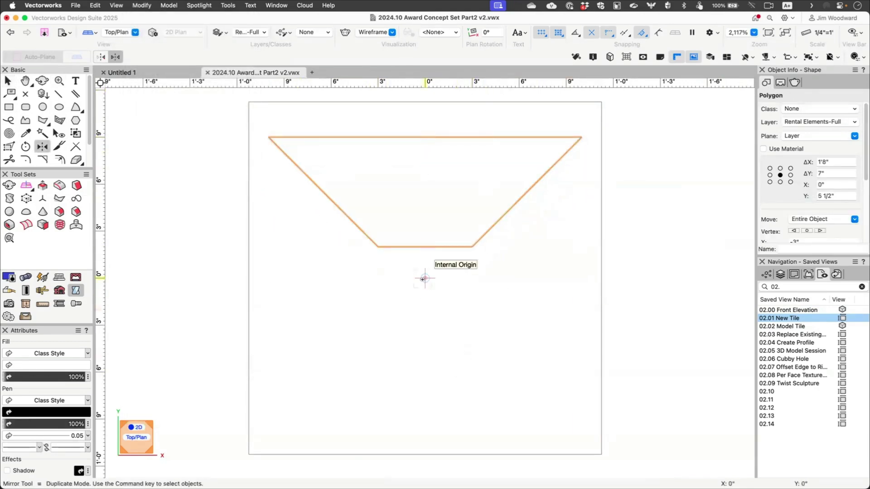
- Extrude the trapezoid 1/4" and mirror a copy below the tile centre
key("x")
key("super+e")
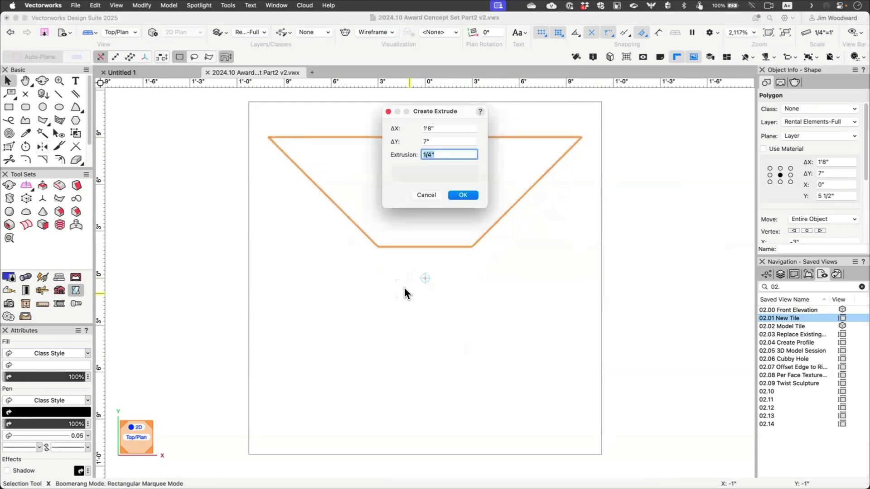
key("Return")
key("shift+m")
left_click(425, 278)
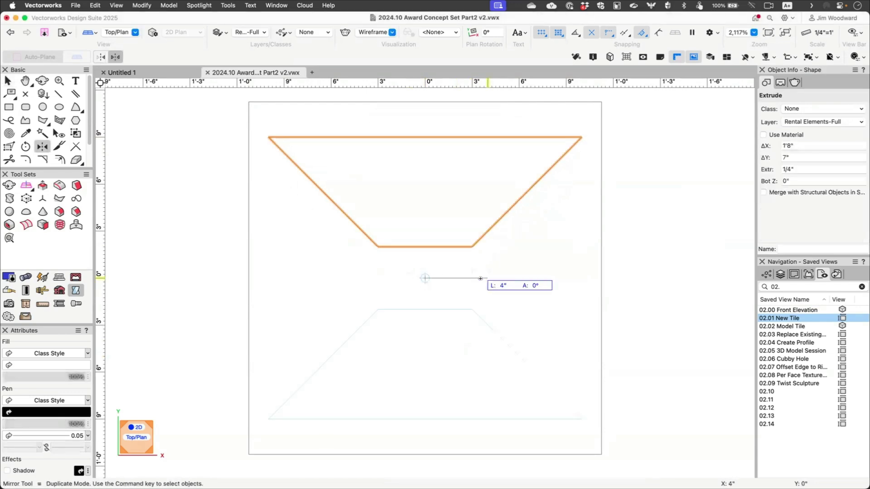
left_click(480, 279)
- Subtract both trapezoids from the square plate, then select the two trapezoid pieces
left_click(8, 80)
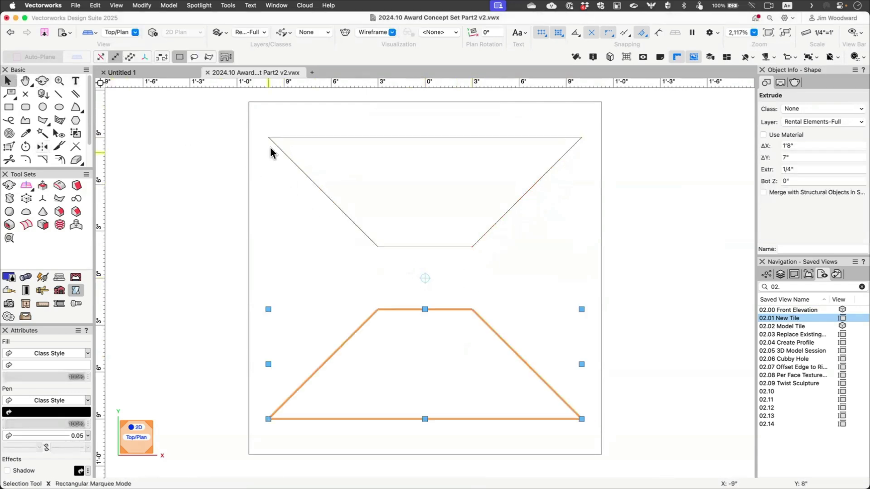
left_click(305, 139, "shift")
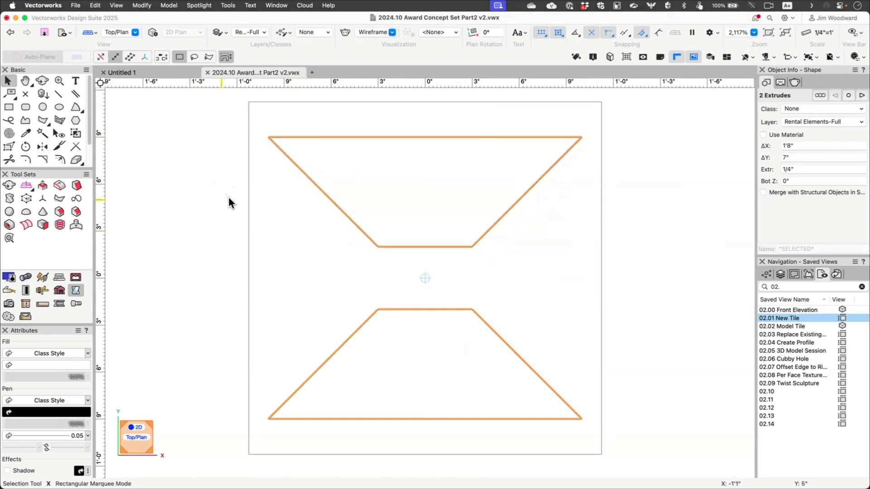
left_click(249, 190, "shift")
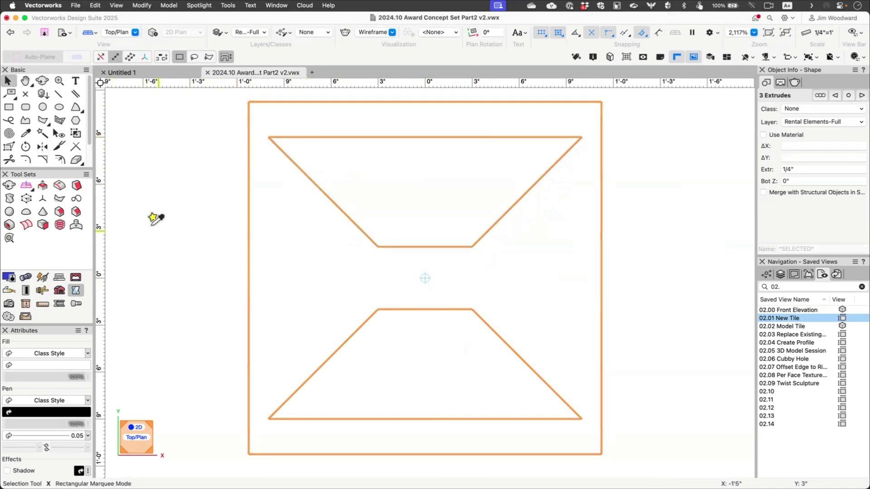
left_click(167, 5)
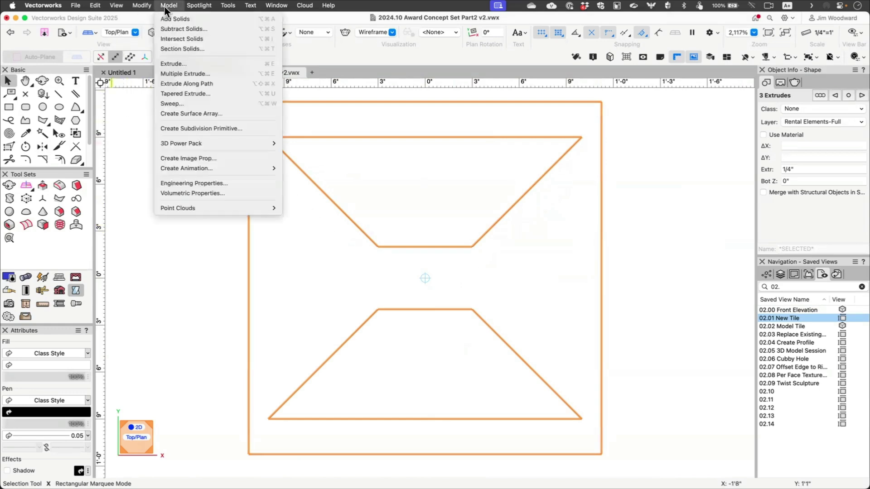
left_click(169, 29)
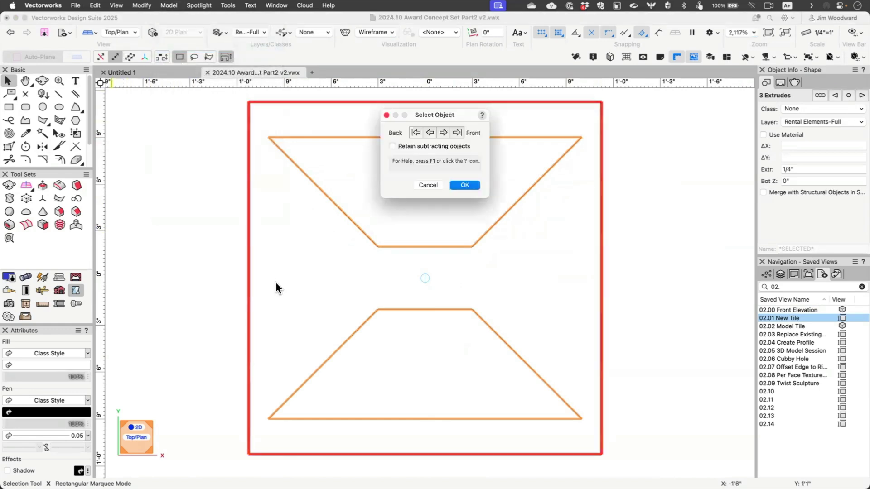
left_click(463, 184)
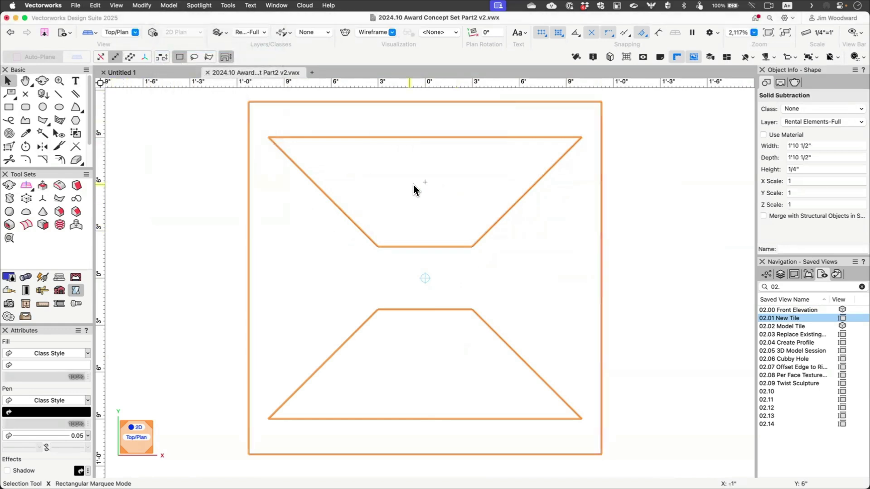
left_click(205, 130)
left_click_drag(214, 124, 664, 442)
- Show the tile shaded in isometric, then view it from the right side
key("KP_3")
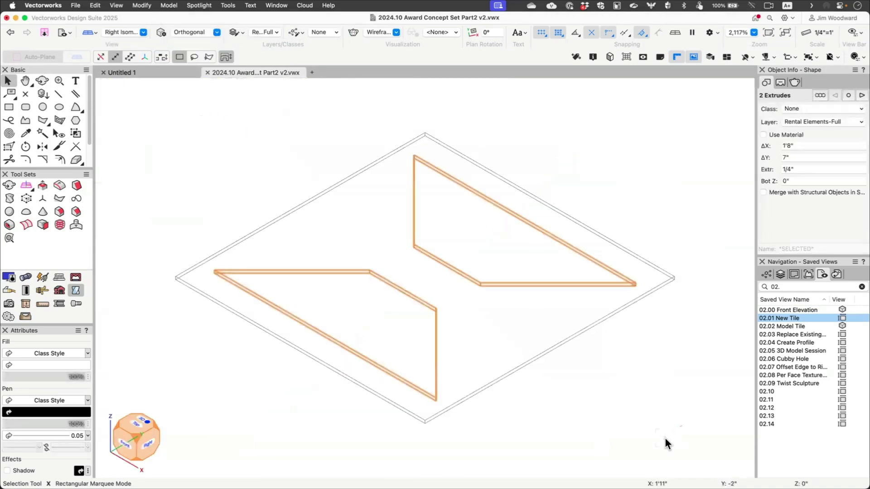
key("super+shift+g")
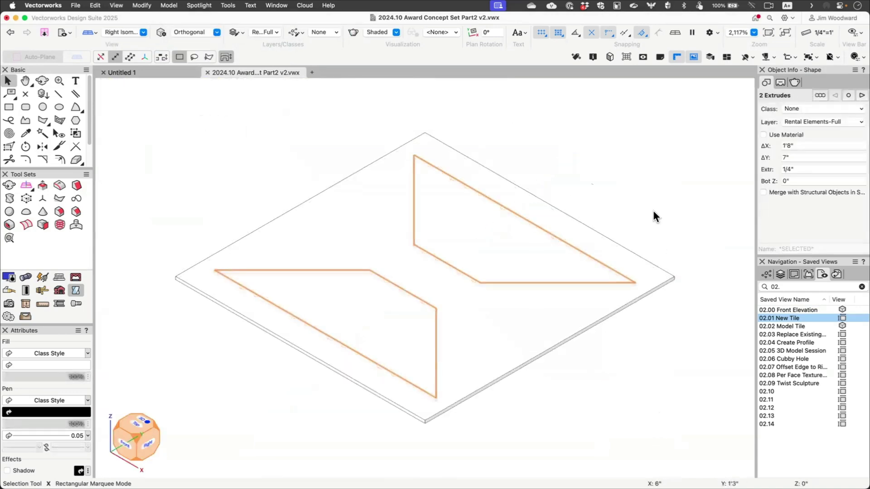
left_click(647, 371)
left_click(570, 283)
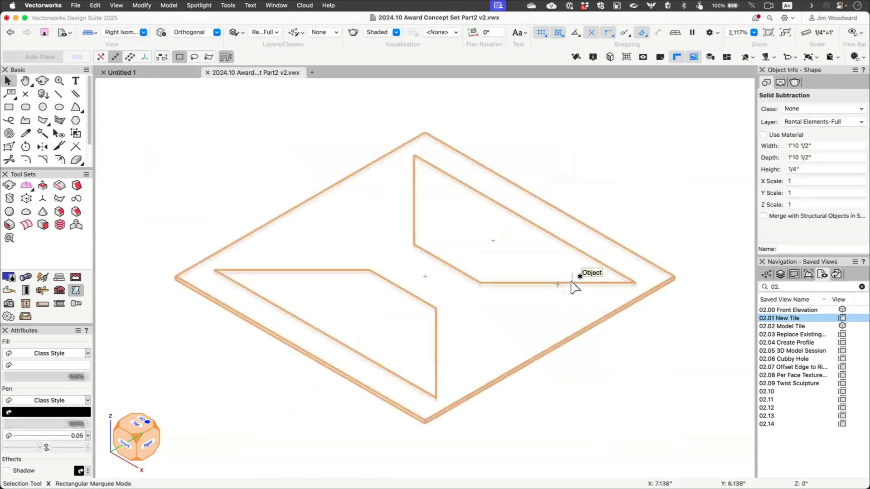
key("2")
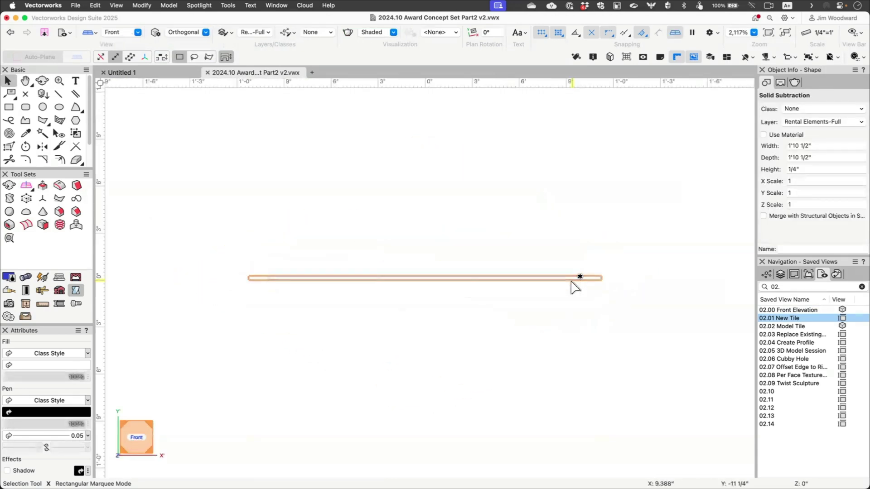
key("6")
left_click(496, 249)
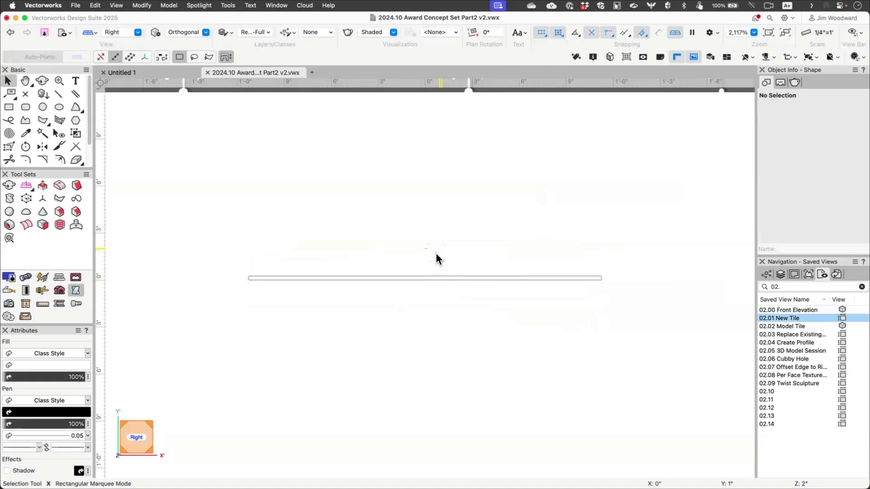
- Rotate the right-hand panel section so it tilts down to the left
left_click_drag(436, 256, 601, 320)
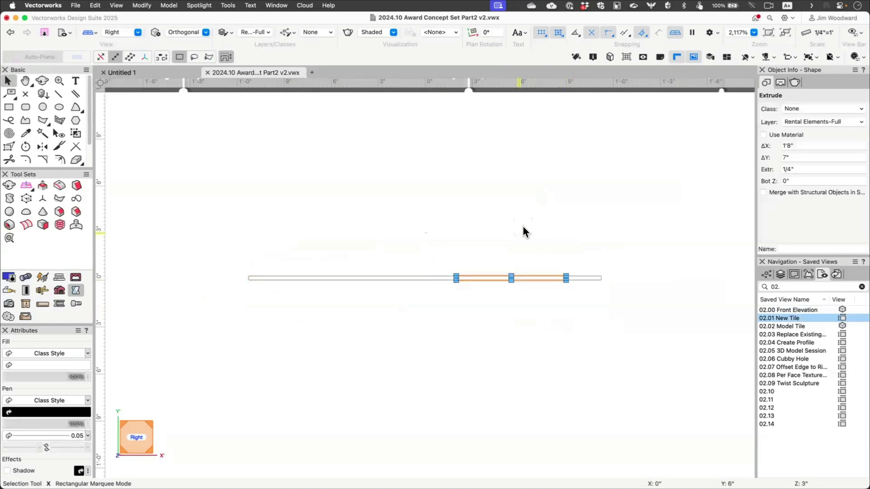
key("alt+equal")
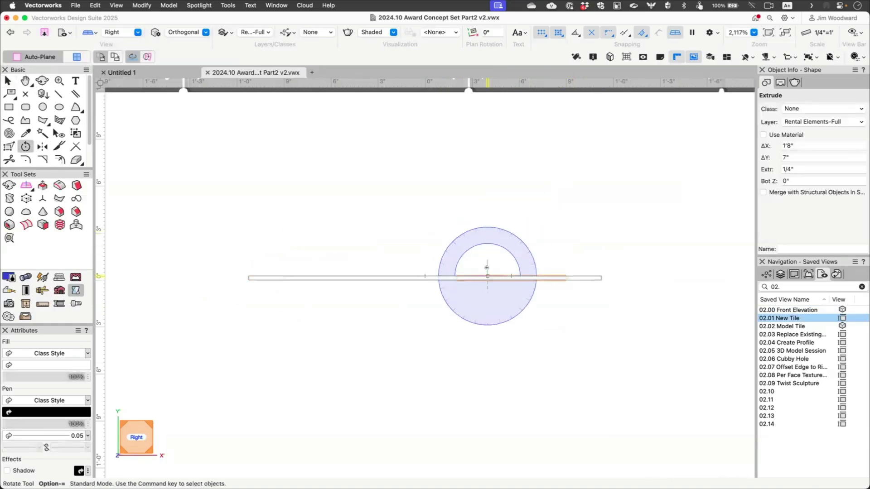
left_click(563, 280)
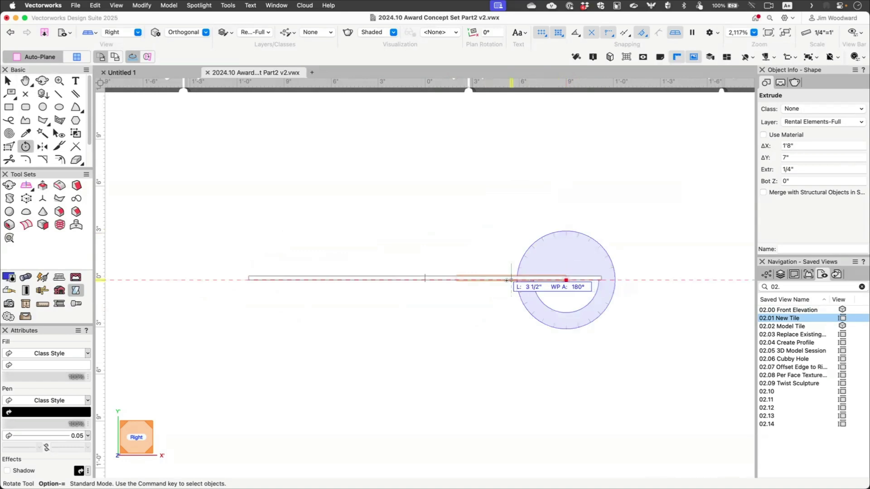
left_click(456, 279)
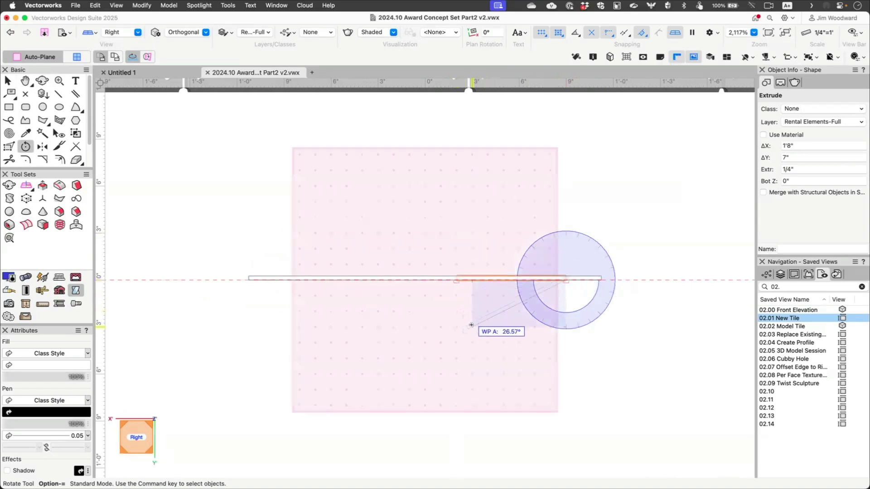
left_click(472, 329)
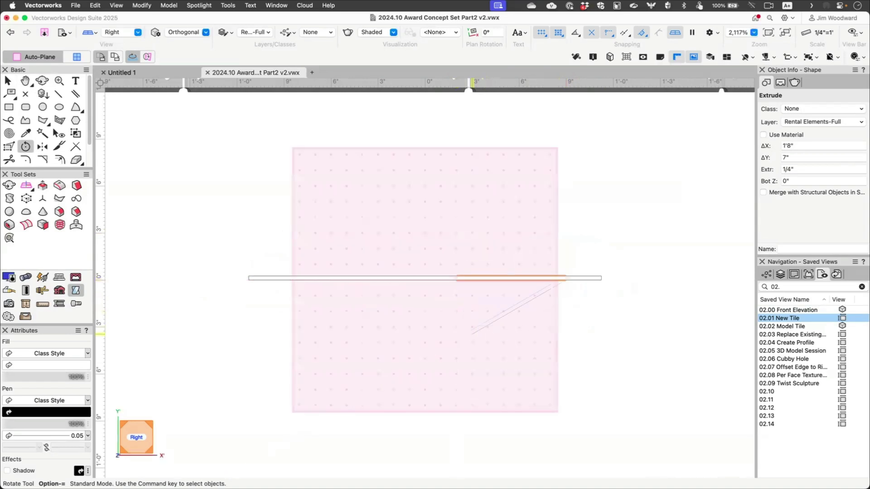
key("x")
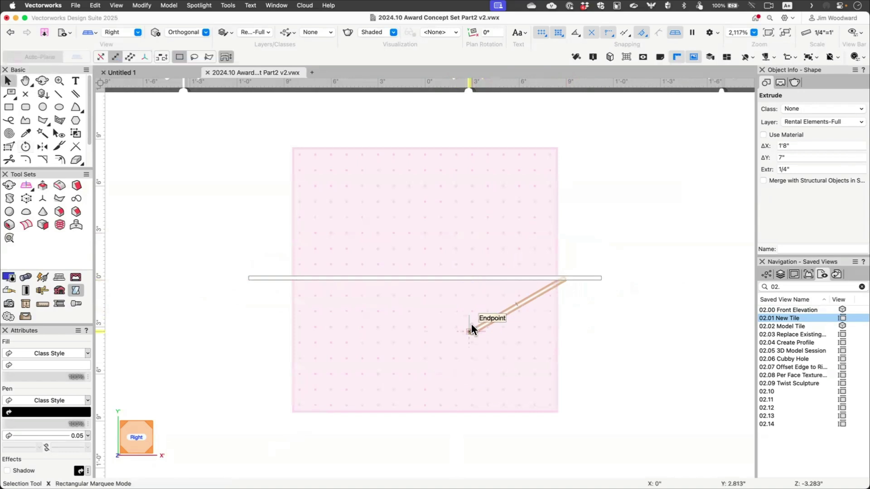
left_click(248, 332)
- Rotate the left-hand panel section 30°, then view all three tile pieces in isometric
left_click_drag(269, 258, 403, 304)
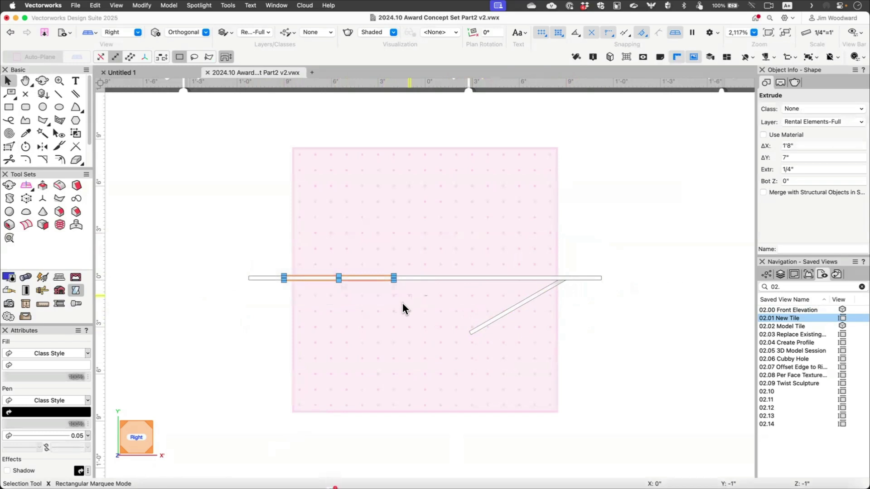
key("alt+equal")
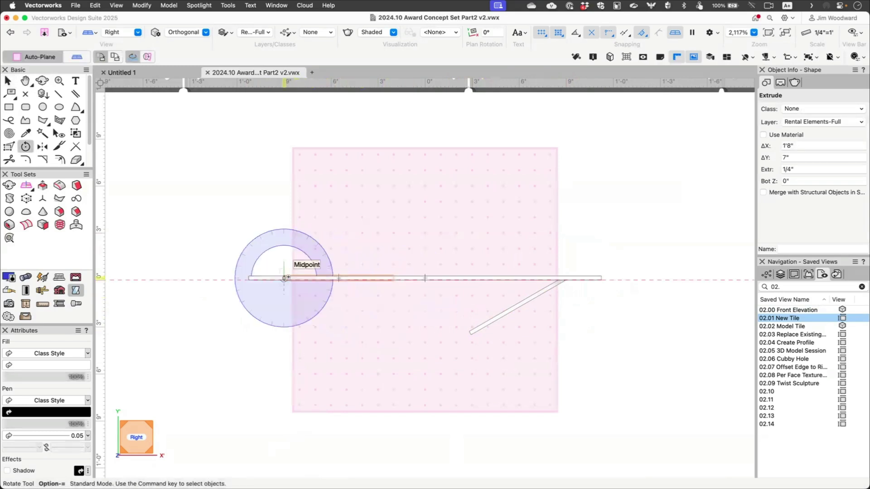
left_click(284, 276)
left_click(354, 272)
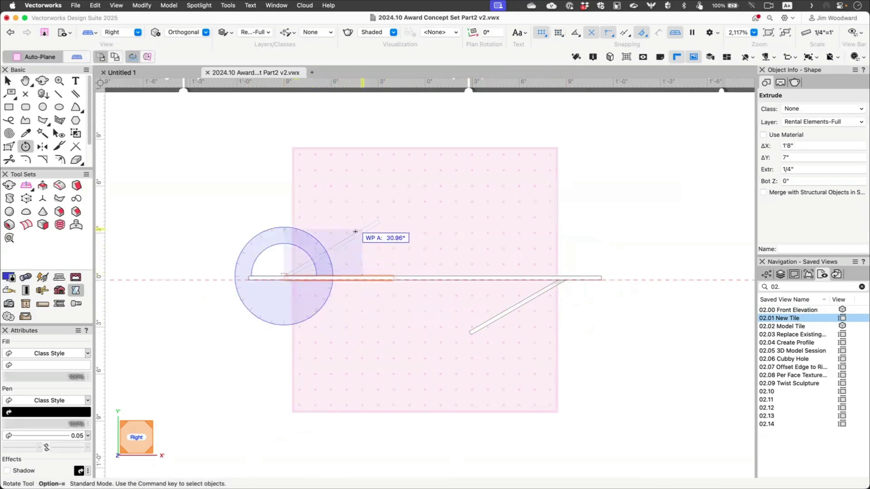
type("30")
key("Return")
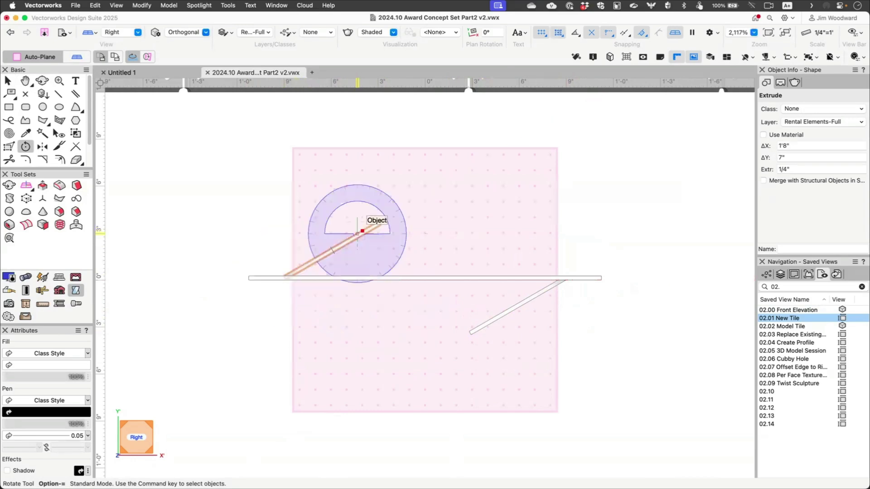
key("Escape")
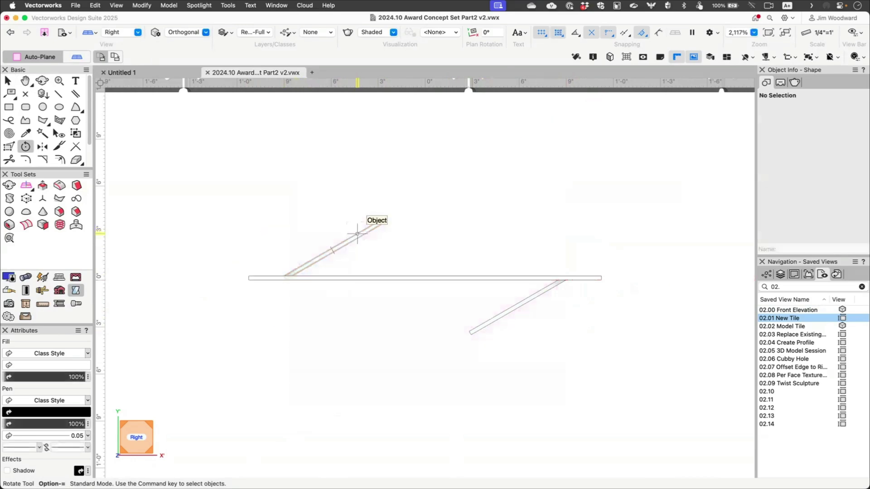
key("x")
left_click_drag(189, 151, 658, 380)
key("super+3")
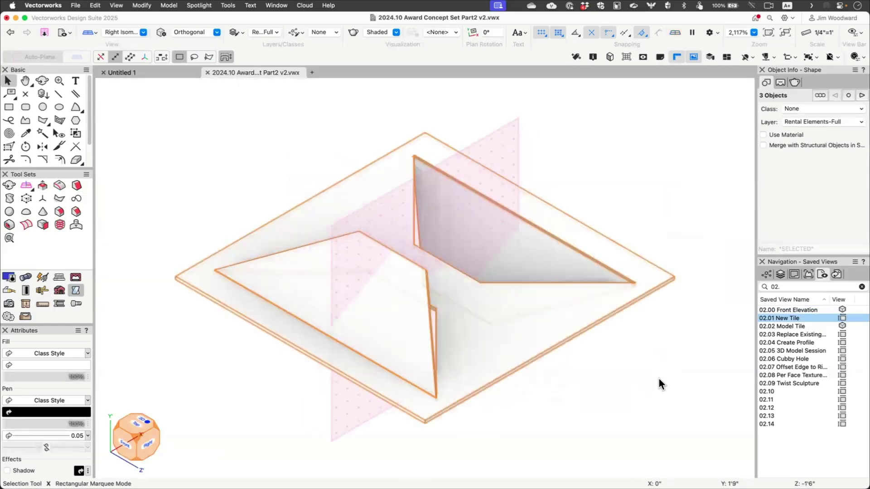
- Save the tile and fins as the New Tile symbol in My Symbols, then view from top
key("super+k")
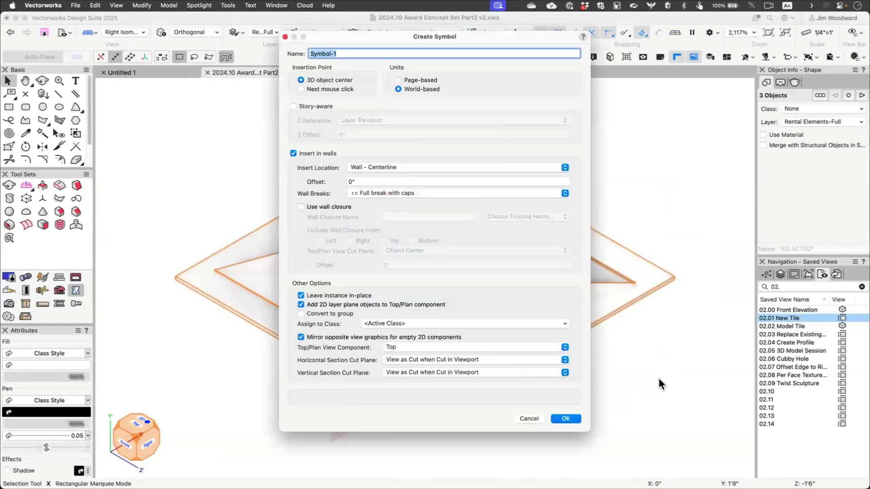
type("New Tile")
key("Return")
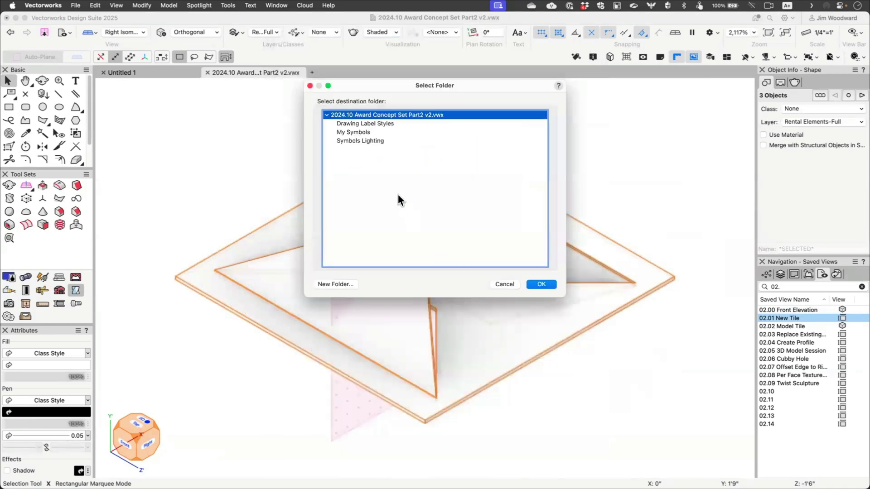
left_click(373, 132)
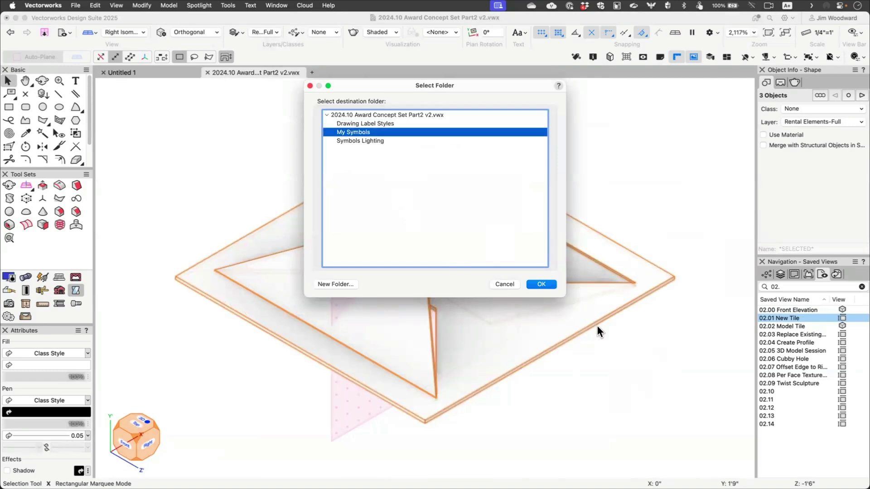
left_click(553, 286)
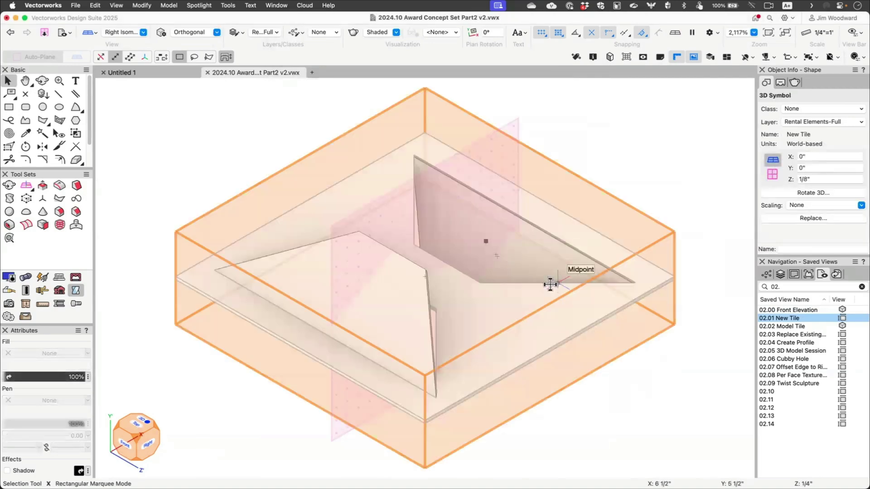
key("F5")
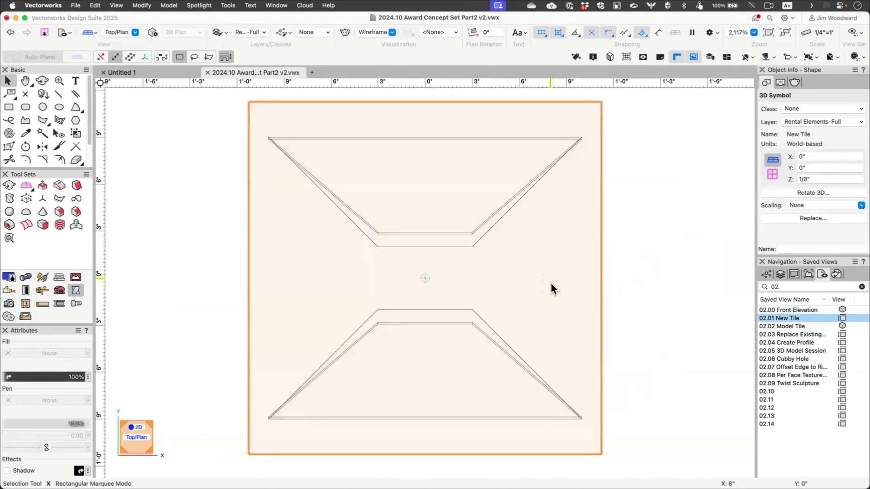
- In the 02.00 Front Elevation view, replace all 525 tile symbols with New Tile
double_click(775, 310)
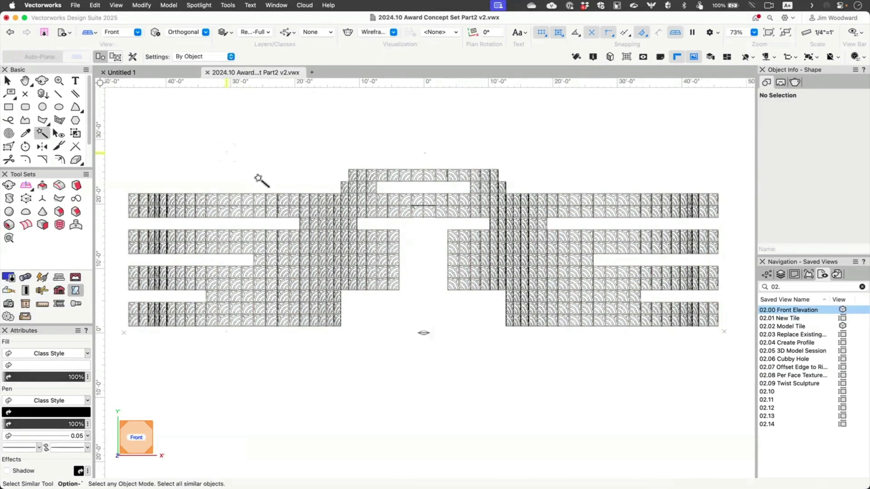
left_click(271, 199)
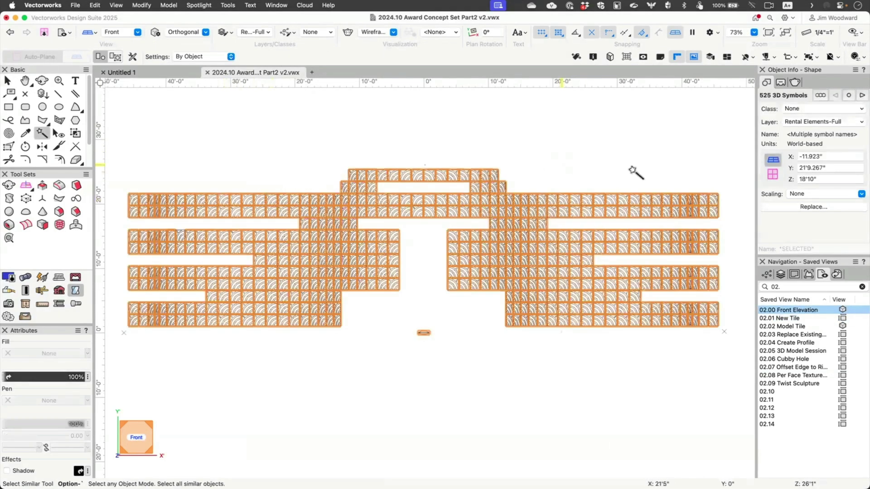
left_click(813, 207)
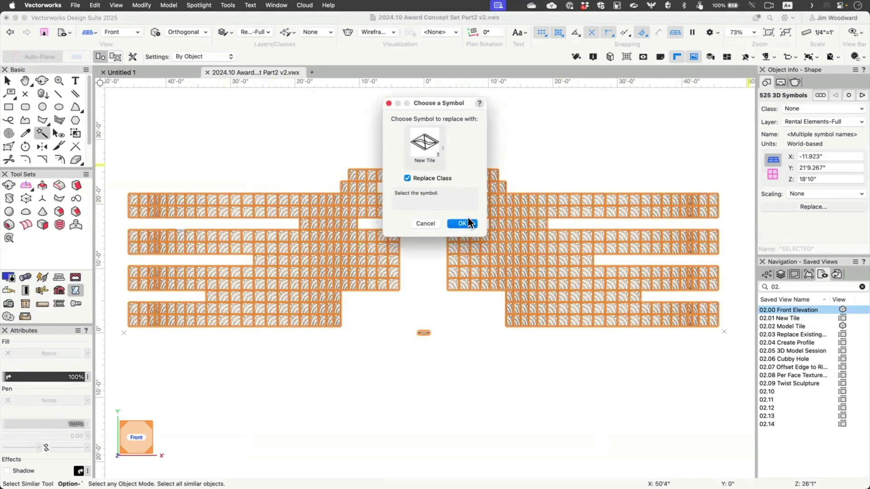
left_click(556, 129)
left_click(470, 223)
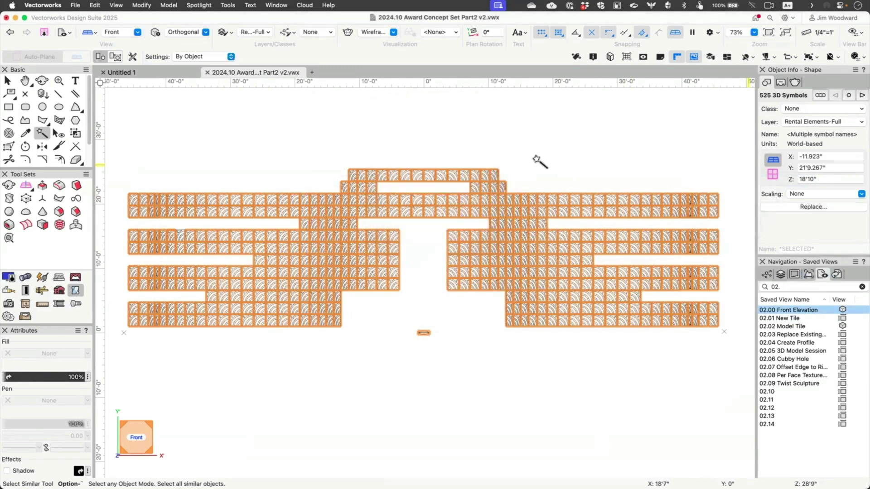
left_click(394, 128)
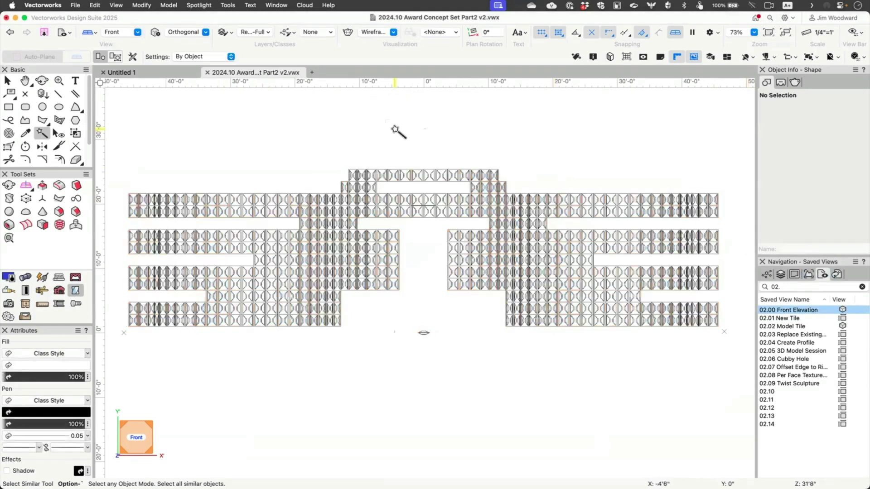
- Show the tile wall in shaded normal perspective and fly around it
scroll(395, 130, "up", 2)
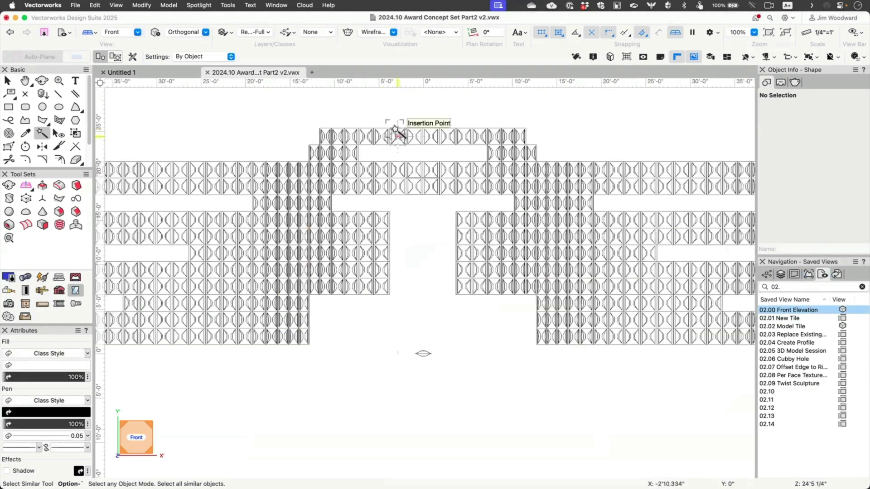
key("cmd+shift+p")
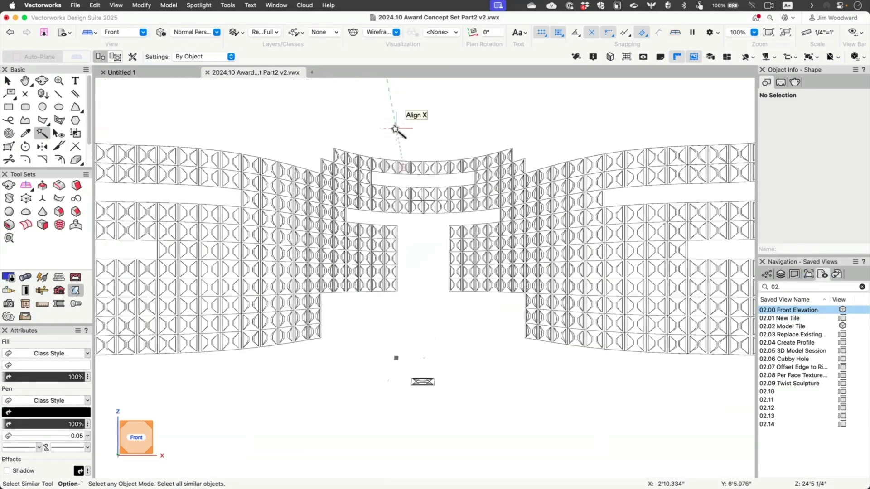
key("cmd+shift+s")
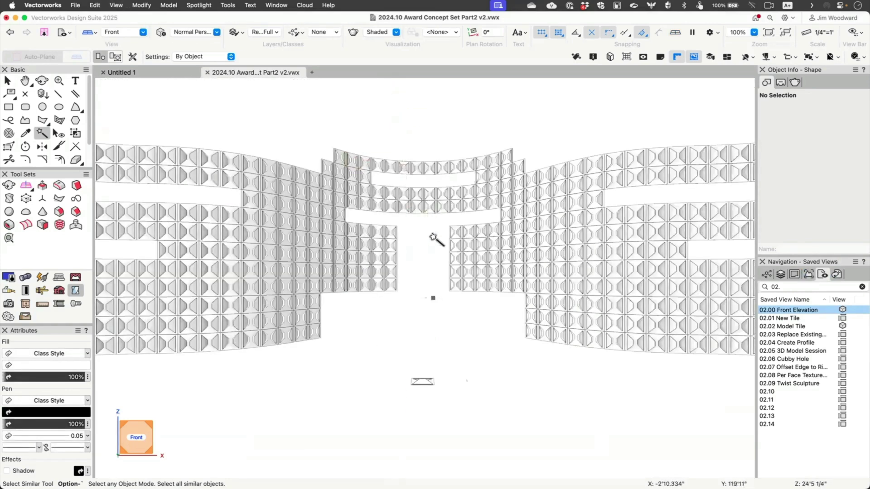
key("shift+c")
left_click_drag(436, 244, 504, 258)
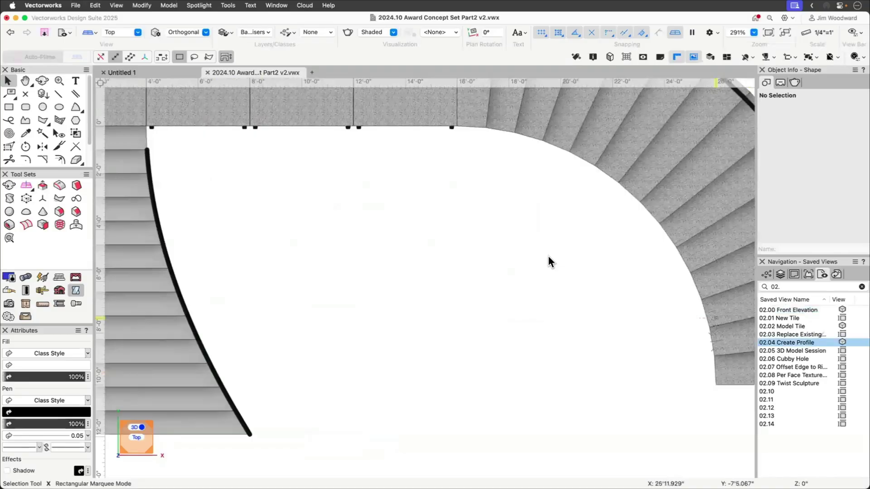
- Restore the 02.04 Create Profile saved view and show the stairs in wireframe
scroll(349, 206, "down", 3)
key("h")
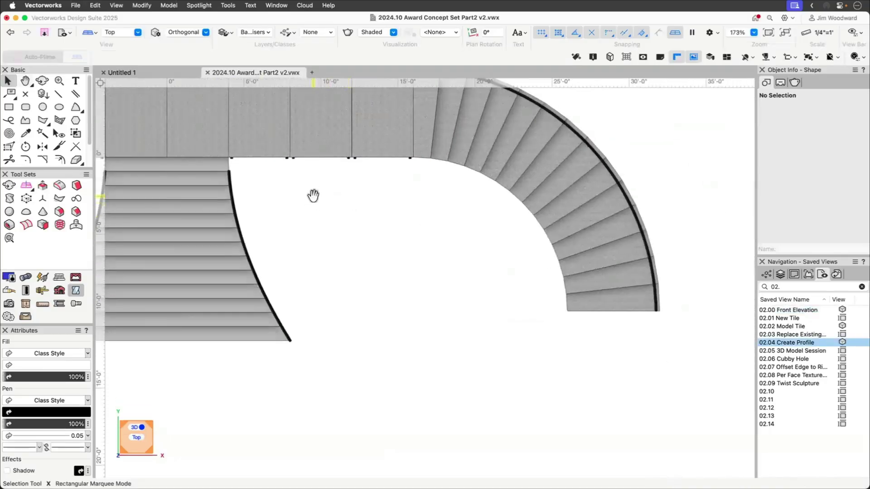
left_click_drag(310, 195, 344, 236)
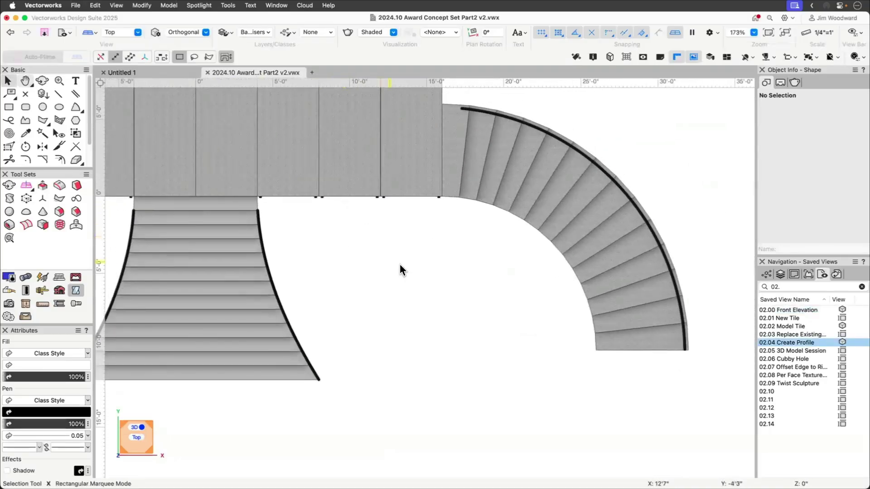
double_click(790, 344)
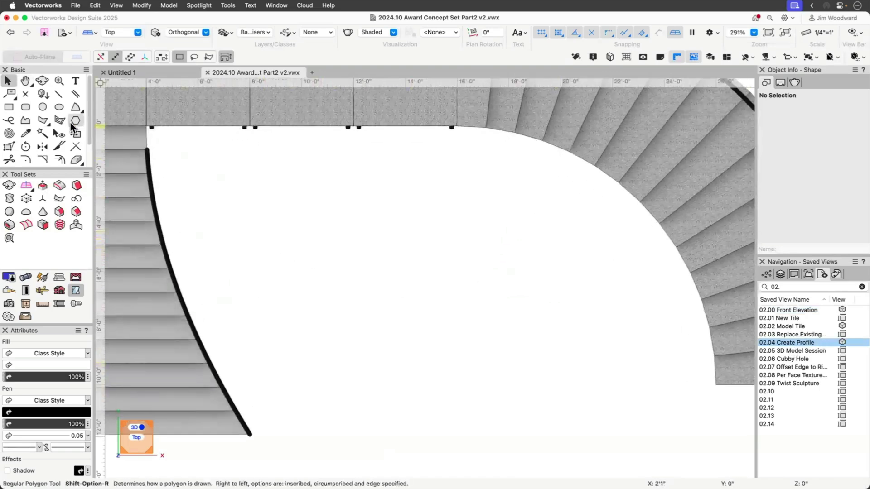
key("super+shift+w")
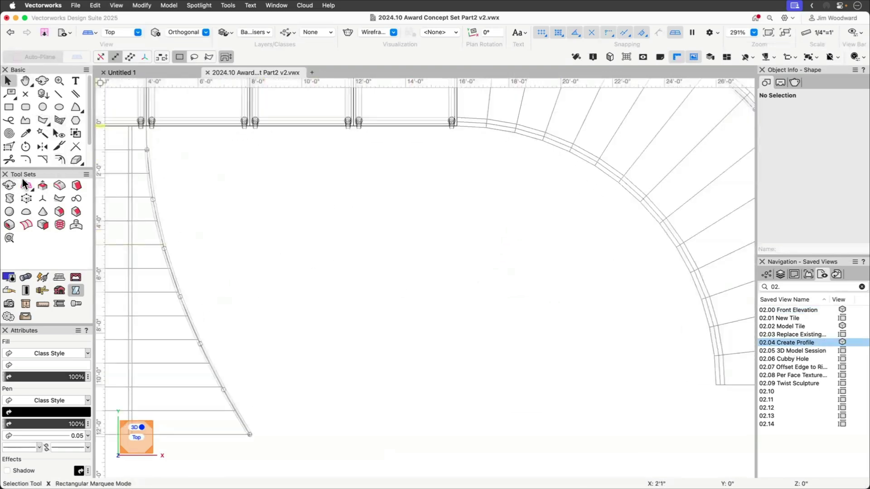
- Draw a 10'0" radius, 90° arc along the riser's curved front
left_click(75, 106)
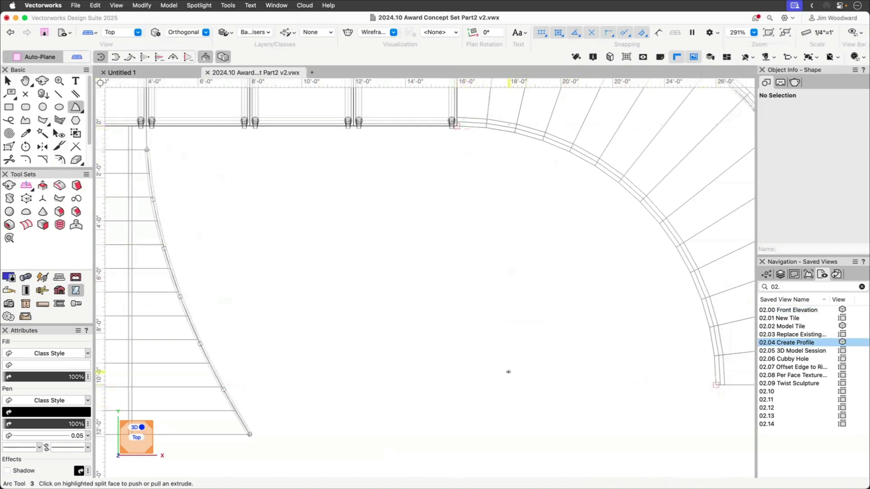
left_click(461, 385)
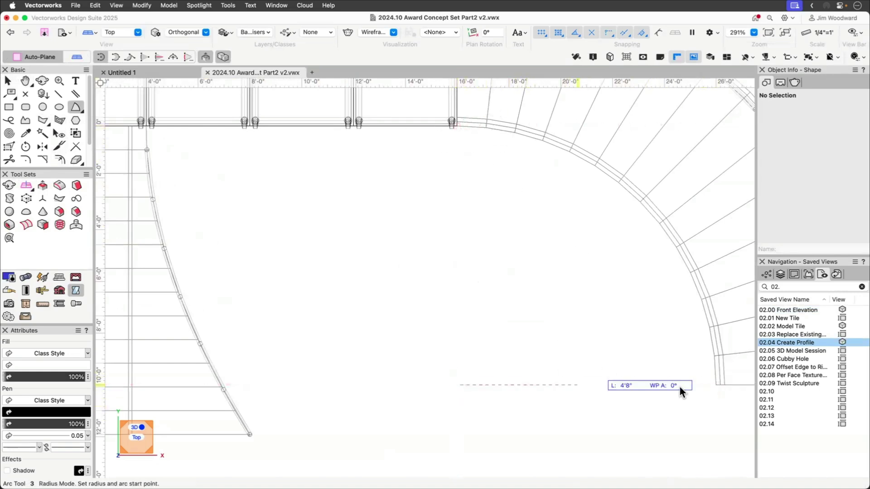
left_click(724, 385)
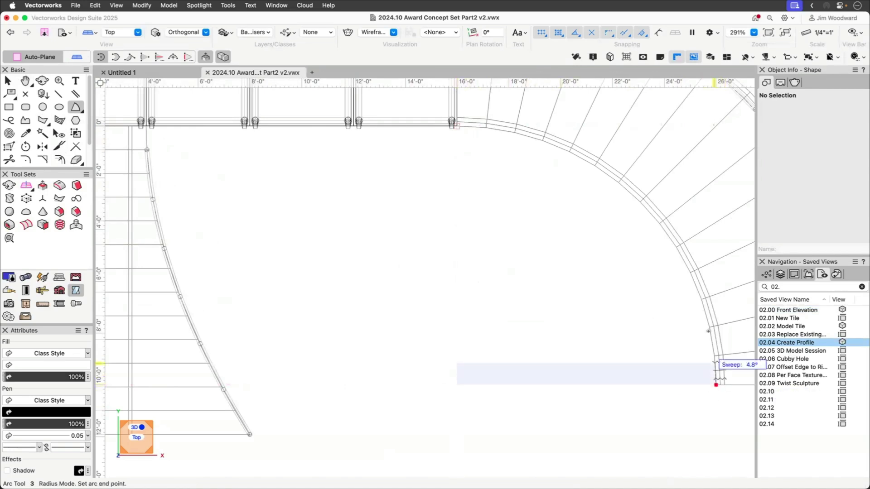
left_click(456, 125)
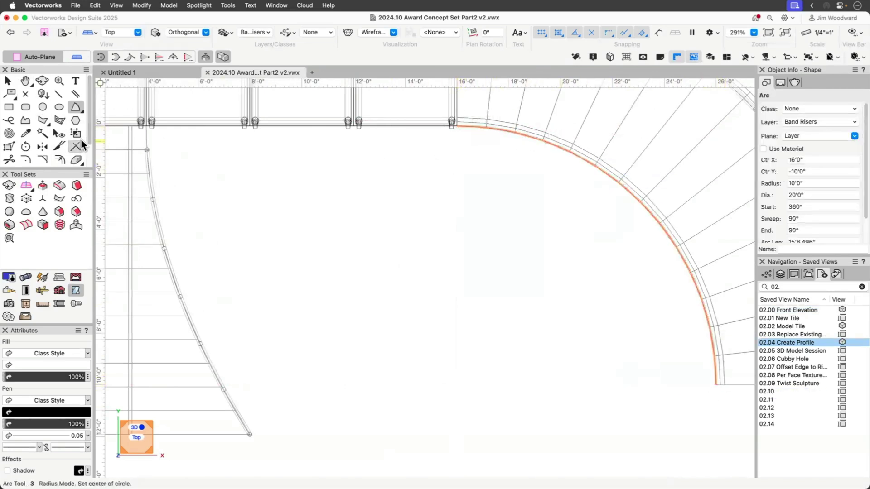
- Draw the riser's bottom line and a 12'0" top line from the arc's ends
left_click(53, 93)
left_click(716, 385)
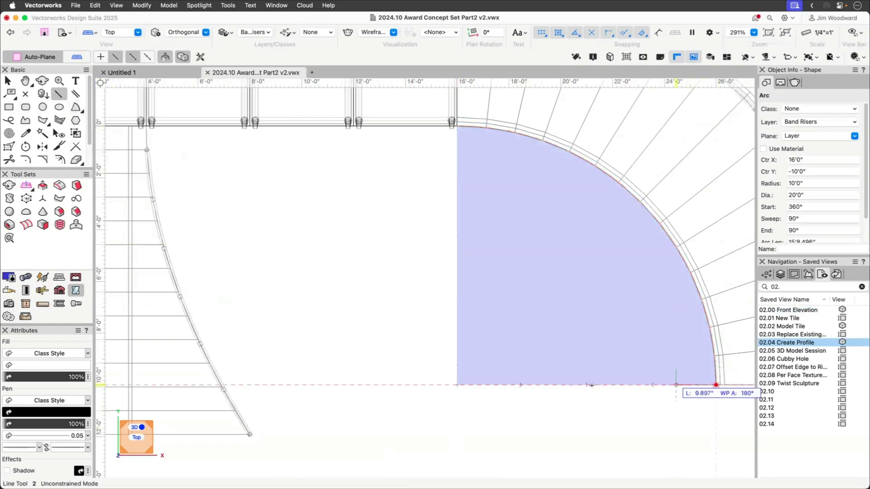
left_click(225, 384)
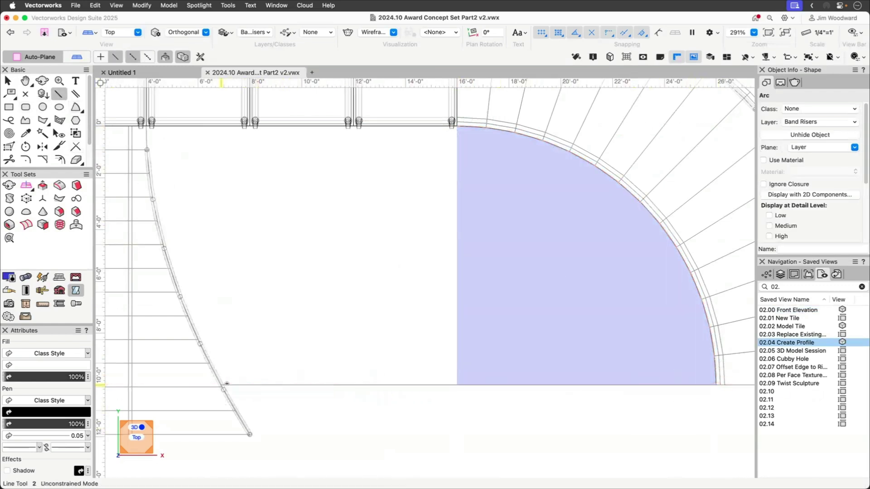
left_click(456, 131)
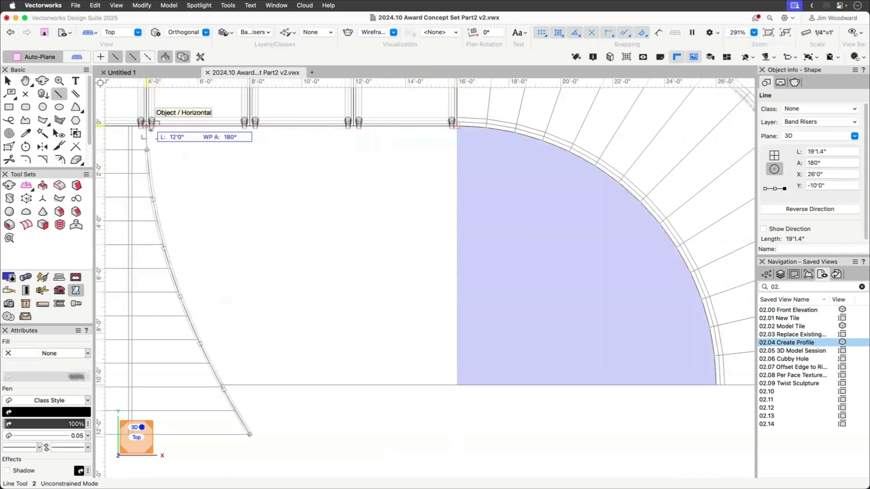
left_click(151, 130)
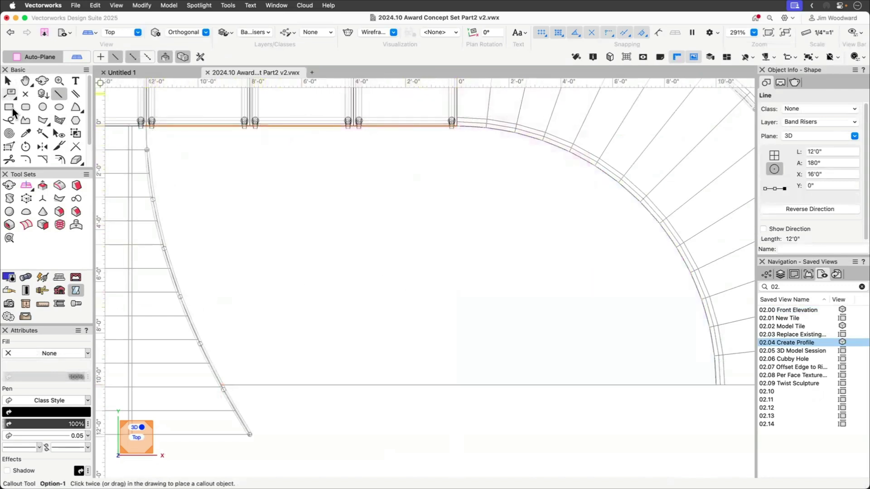
- Trace the curved left edge with a cubic polyline from top corner to bottom line
left_click(25, 120)
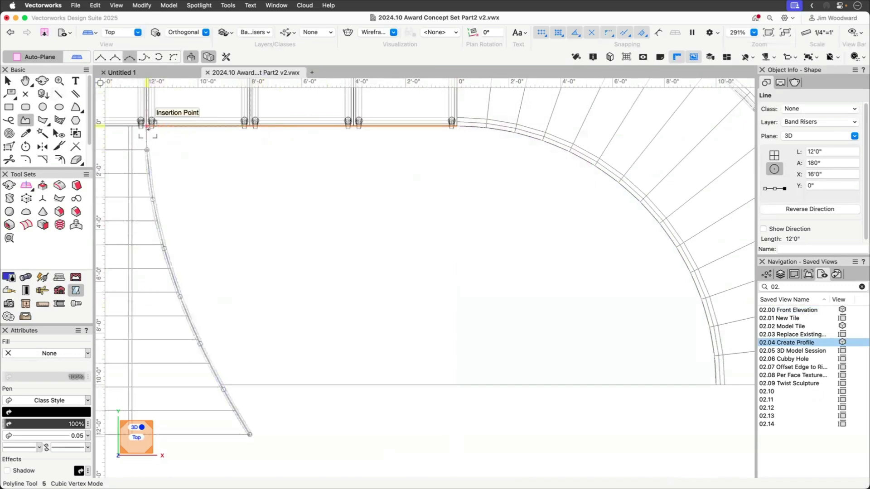
left_click(148, 128)
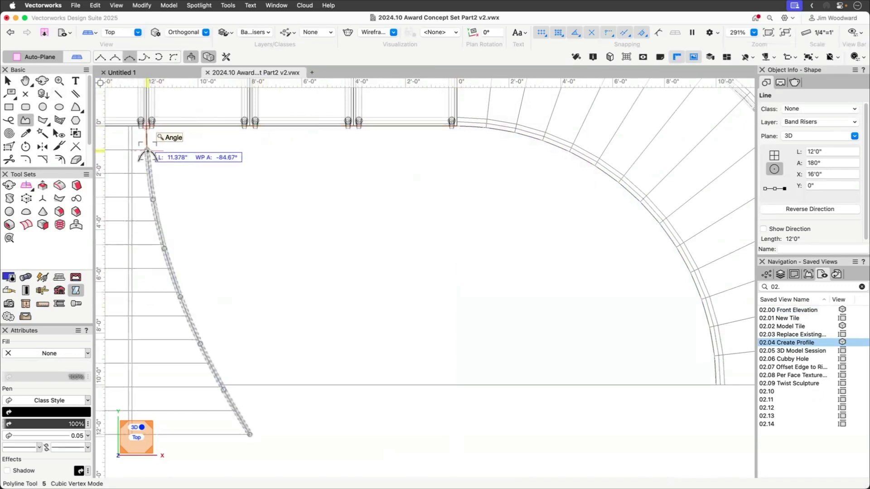
left_click(147, 151)
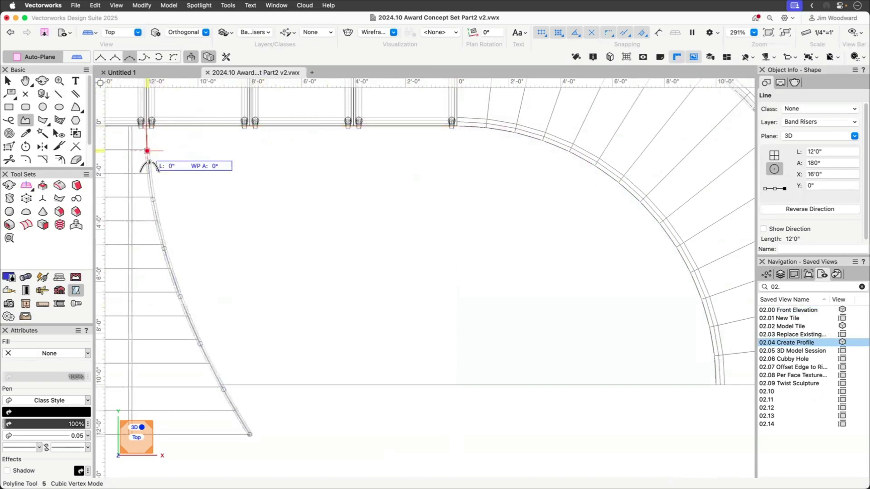
left_click(167, 263)
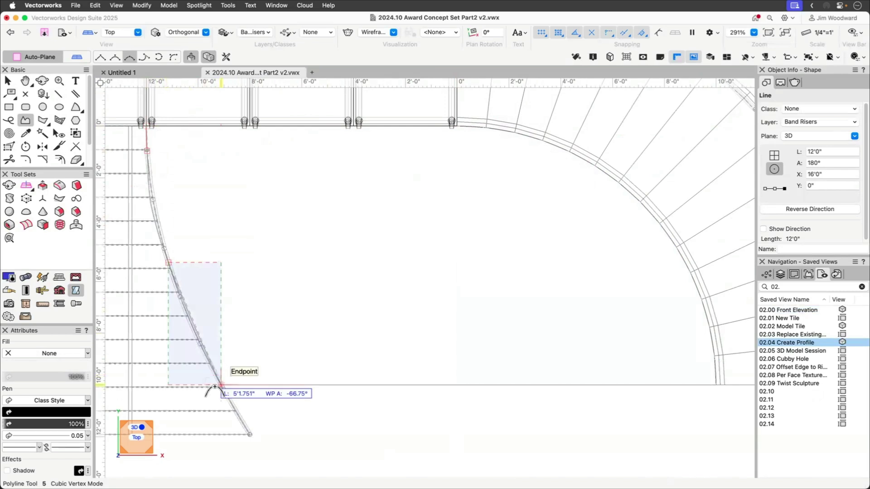
double_click(221, 386)
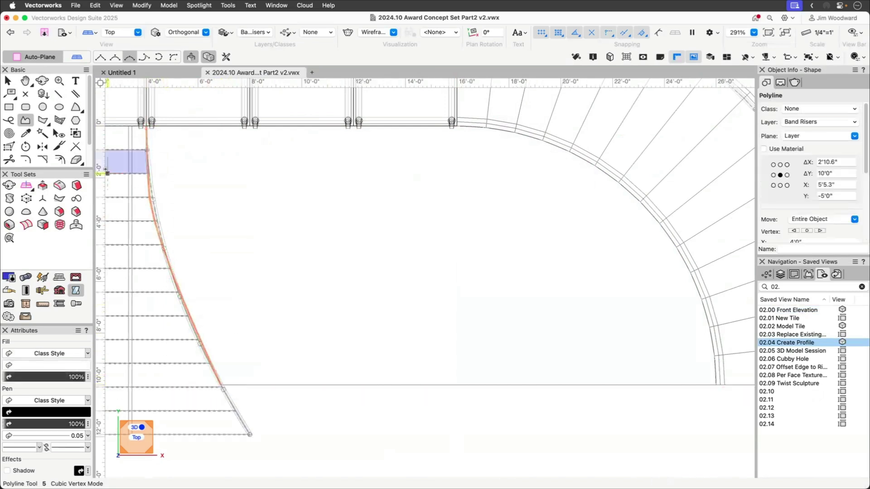
left_click(7, 80)
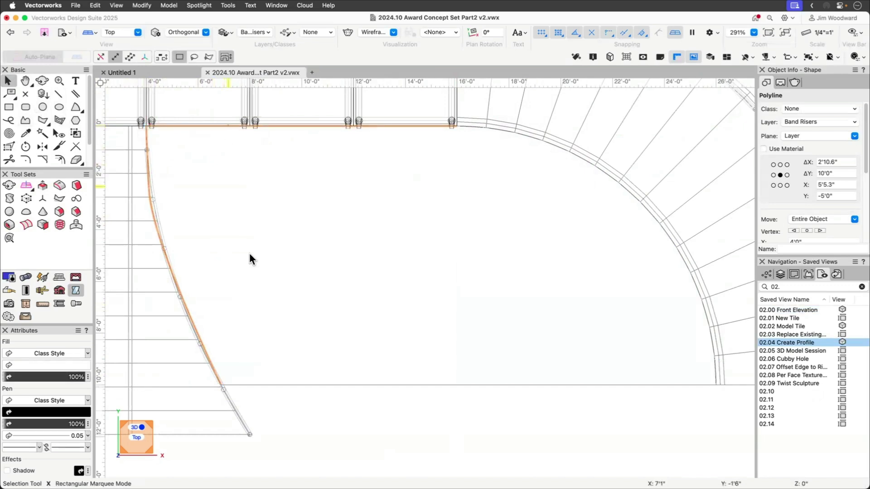
- Compose the arc, two lines and polyline into one closed riser outline
key("super+a")
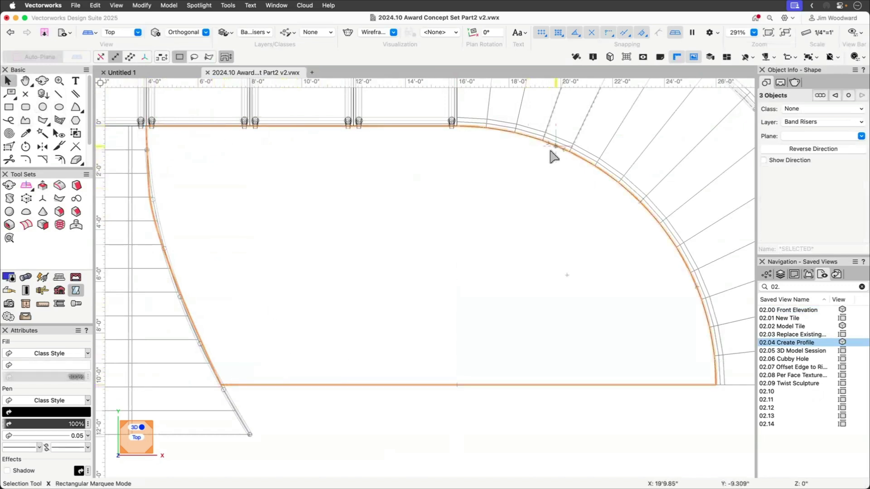
left_click(552, 149, "shift")
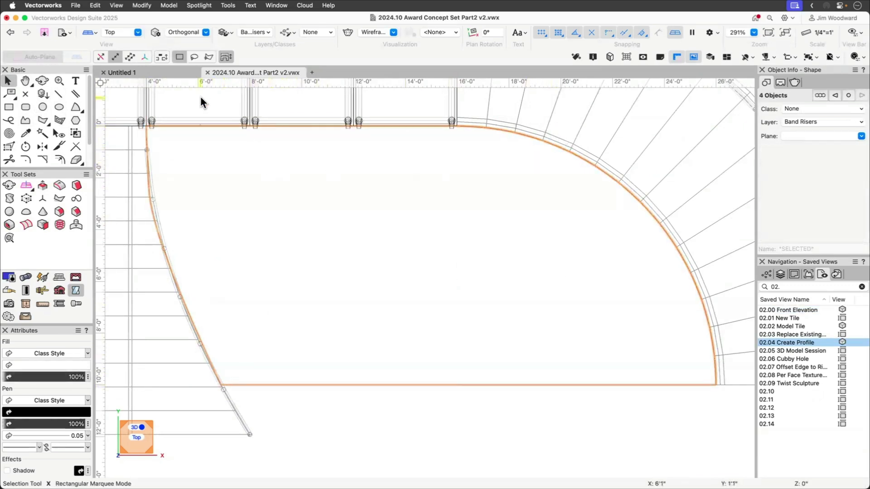
left_click(135, 5)
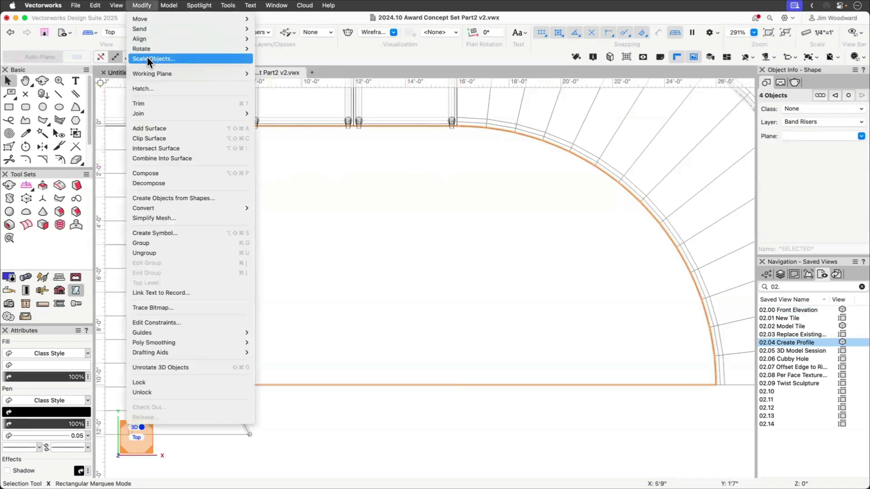
left_click(161, 173)
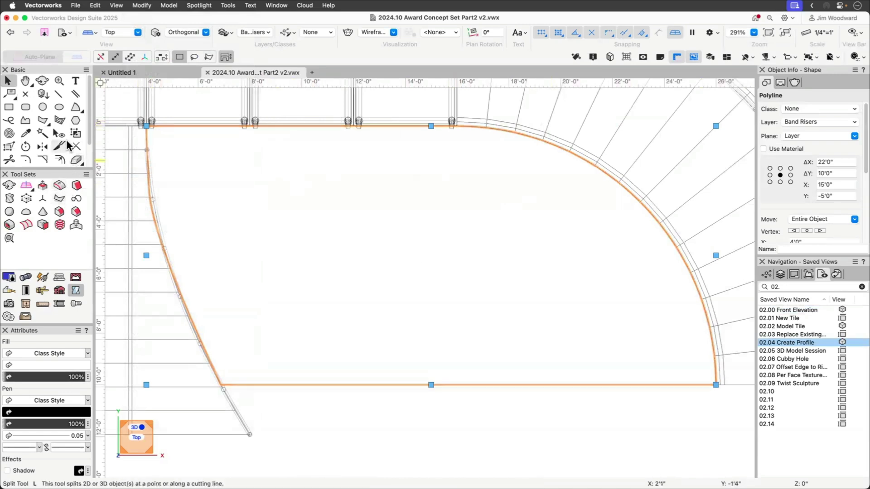
- Offset the riser outline 2" inward
left_click(59, 159)
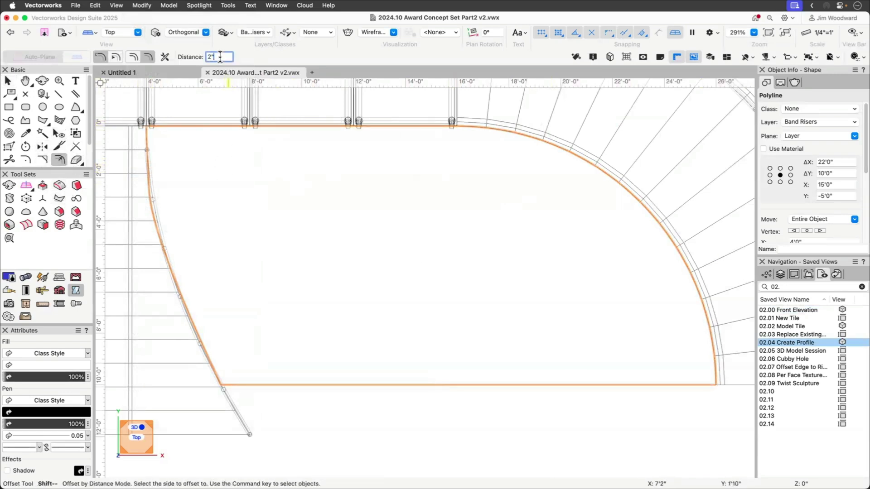
left_click(236, 220)
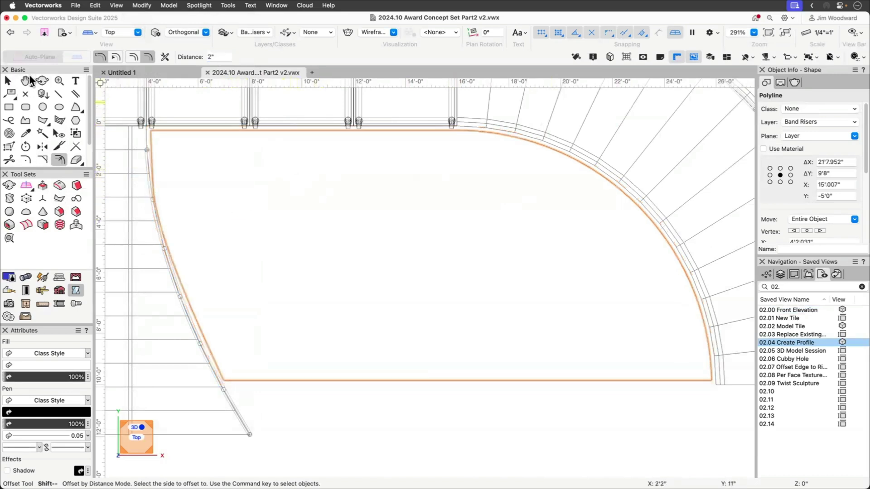
left_click(7, 80)
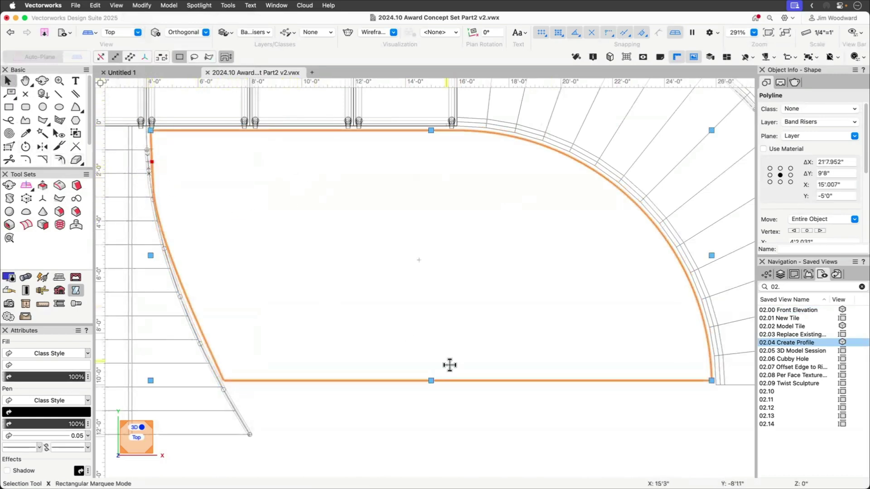
- Extrude the inner outline 4'0" high and view it shaded in 02.05 3D Model Session
key("super+e")
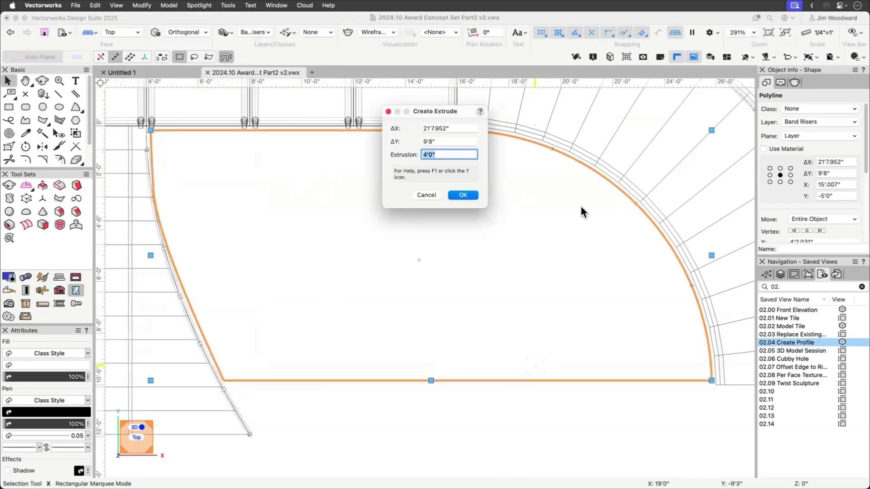
left_click(471, 193)
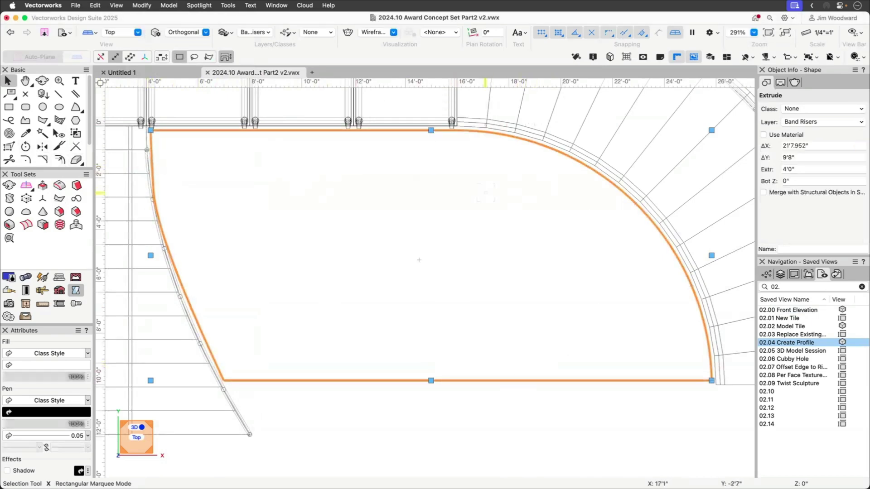
key("KP_3")
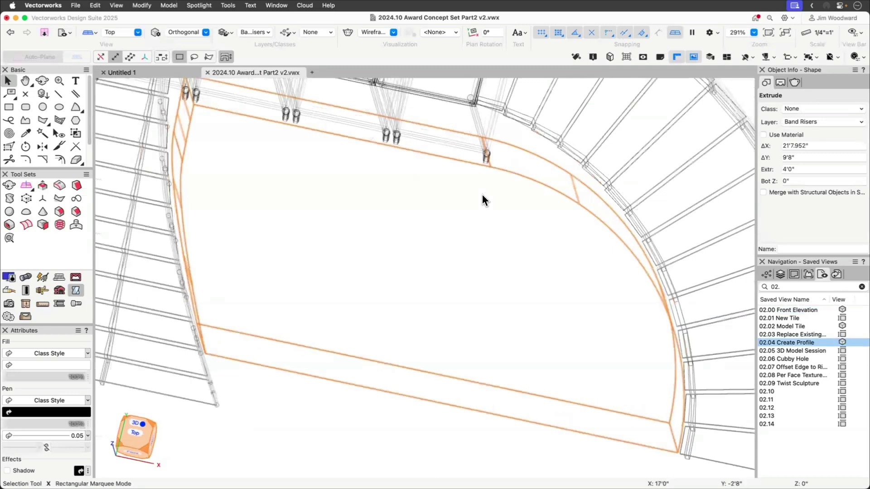
key("super+shift+g")
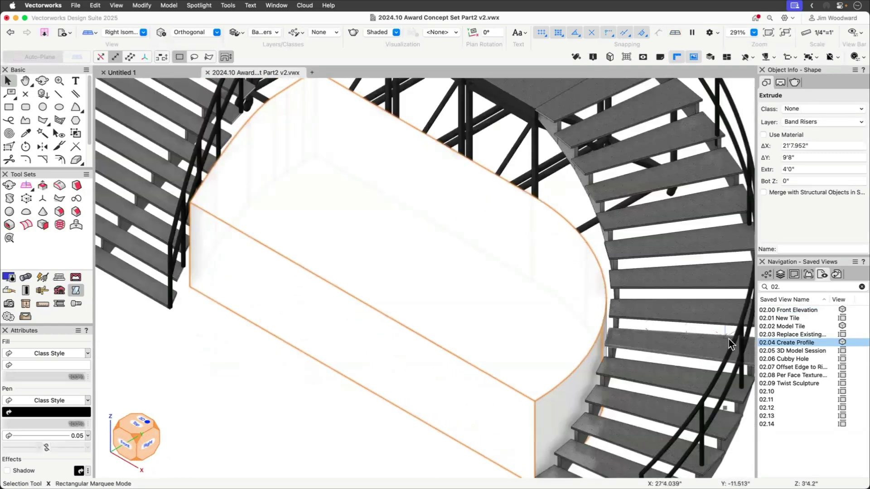
double_click(776, 351)
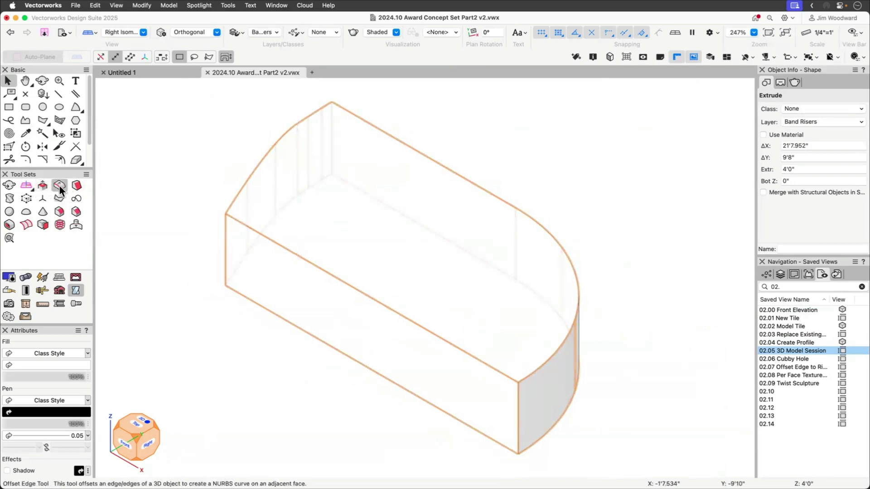
- Offset the riser's top edges 2' inward and push the new inner face down -40 to form the recess
left_click(59, 185)
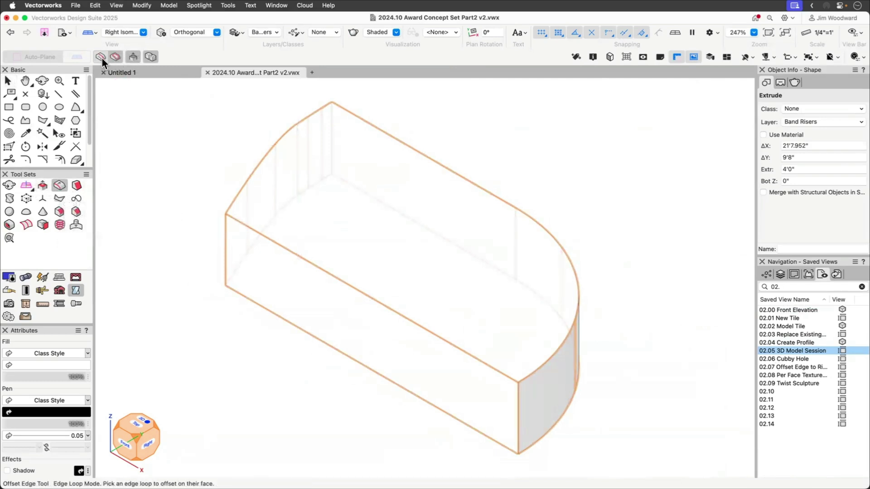
left_click(272, 141)
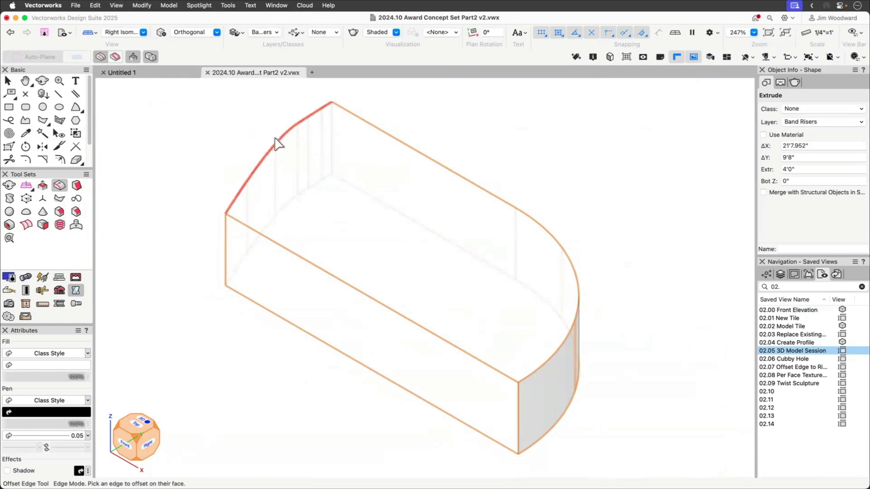
left_click(362, 122)
left_click(550, 239)
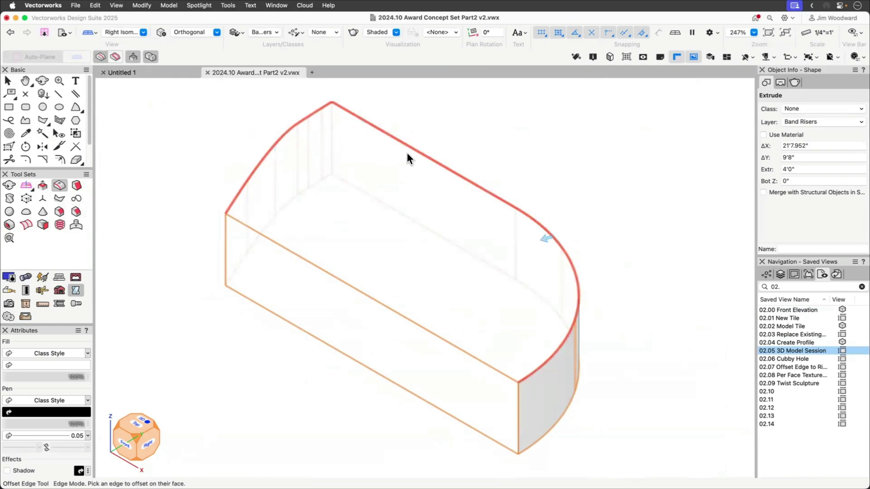
left_click(544, 239)
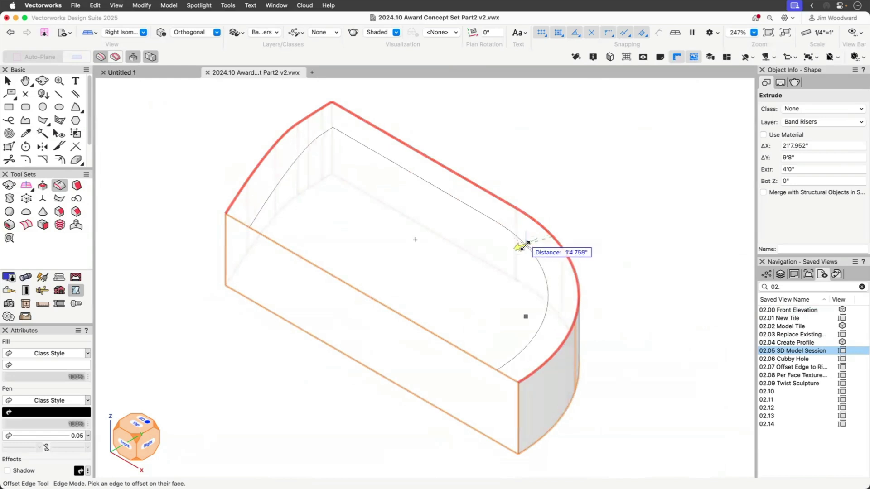
type("2'0")
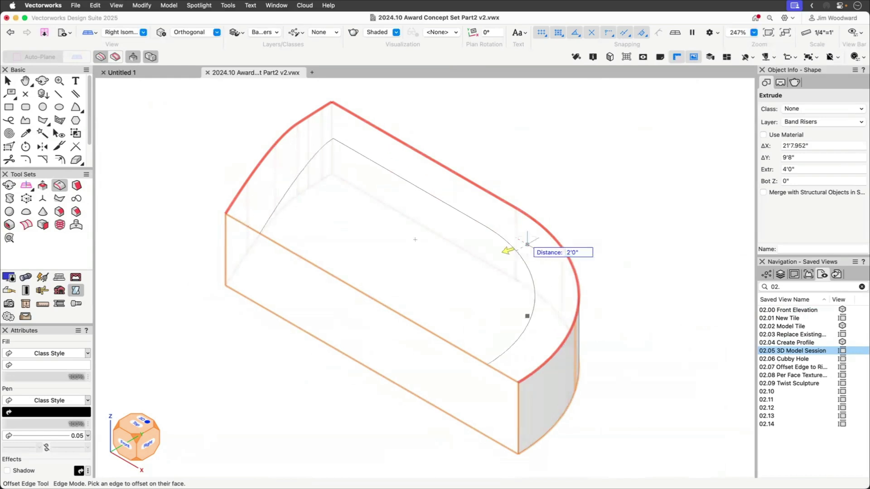
key("Return")
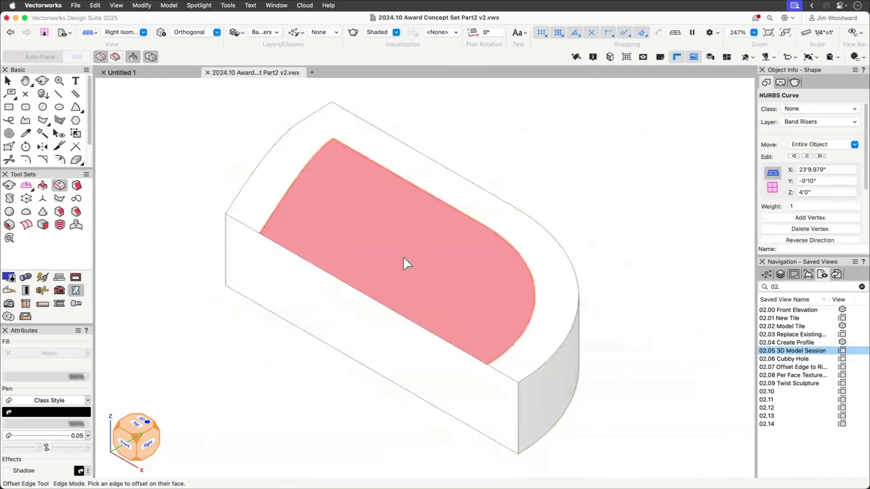
left_click(403, 260)
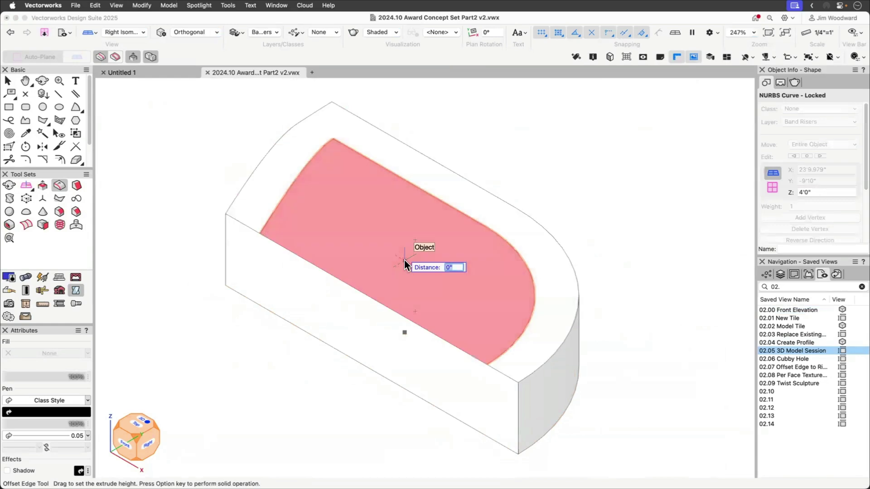
type("-40")
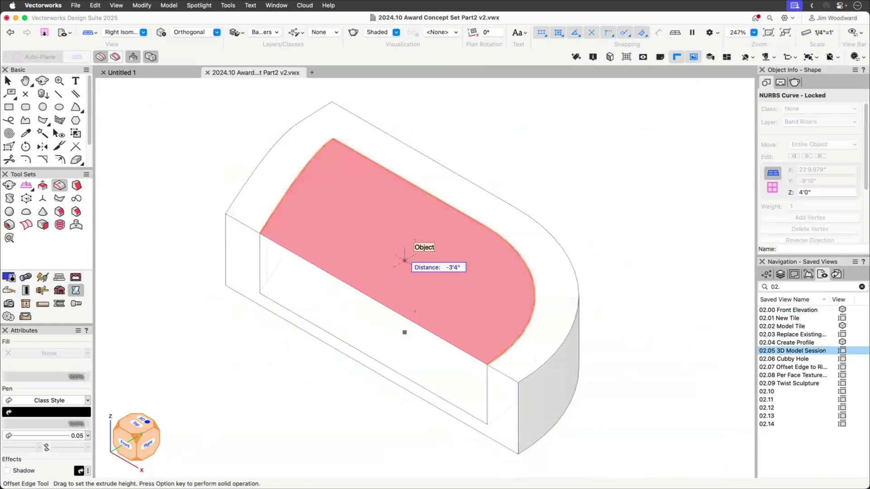
key("Return")
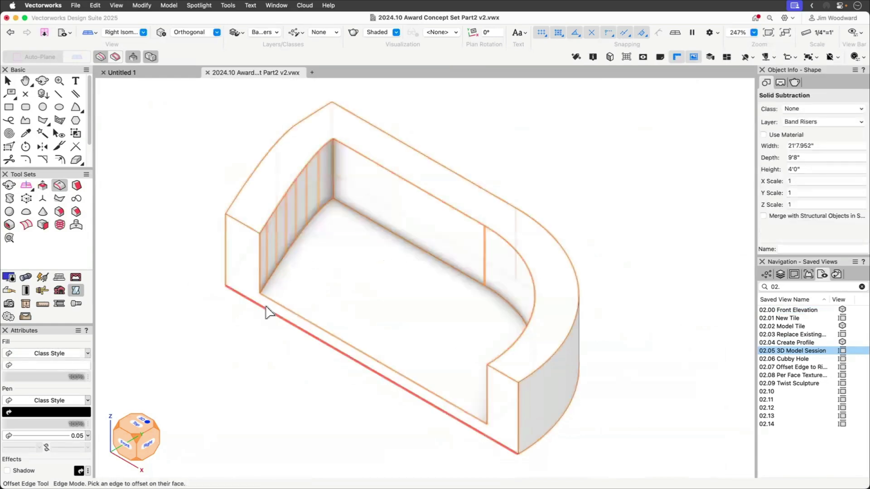
- Build two 8" steps along the recess's front wall, offset 1'1" and 1'7"
left_click(306, 320)
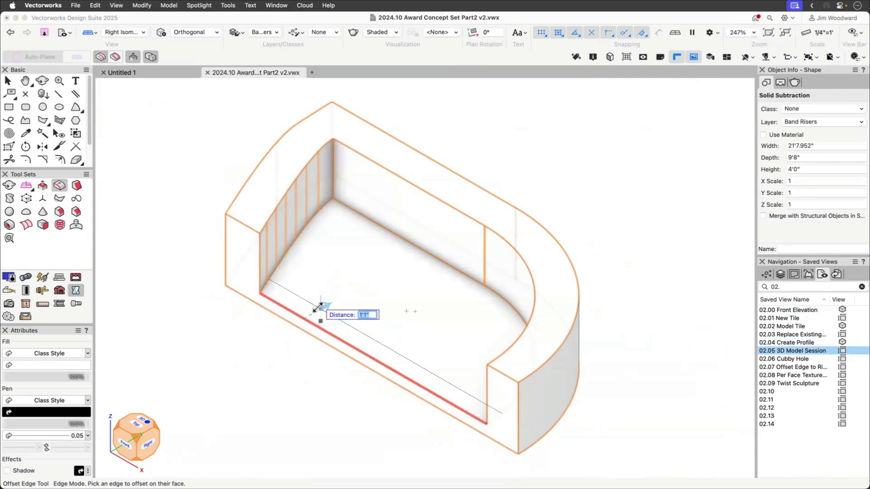
left_click(318, 311)
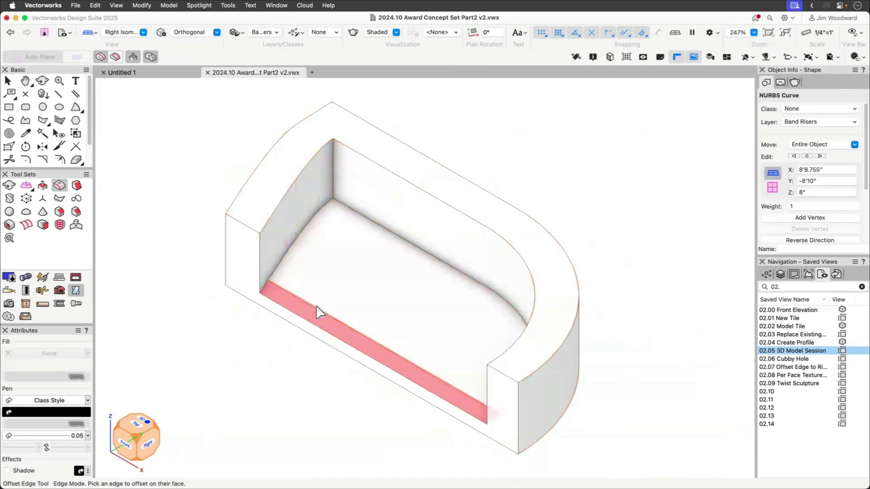
left_click(341, 292)
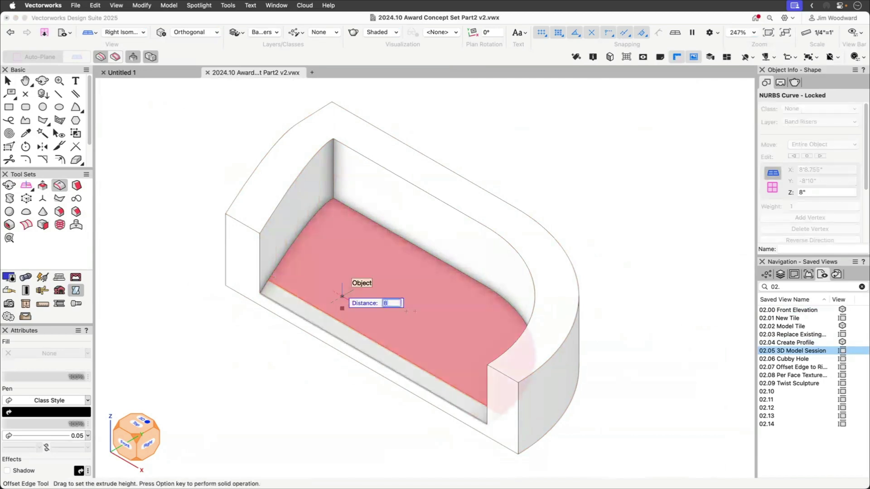
left_click(330, 306)
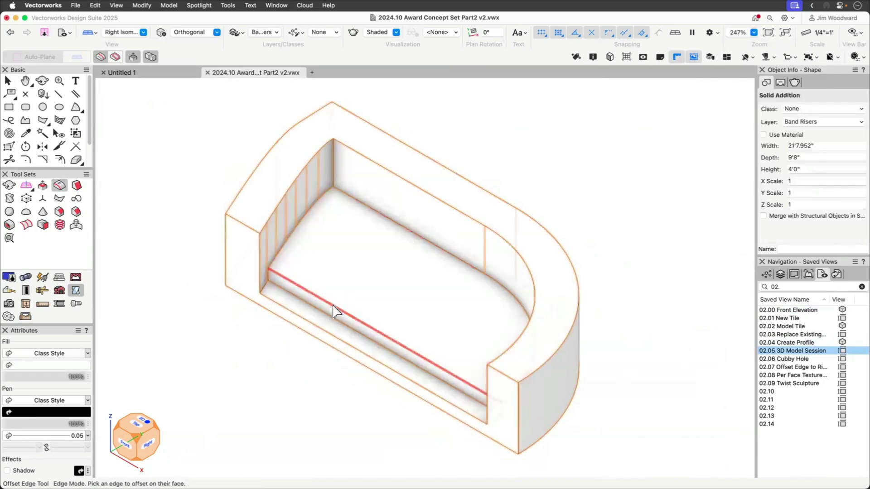
left_click(343, 302)
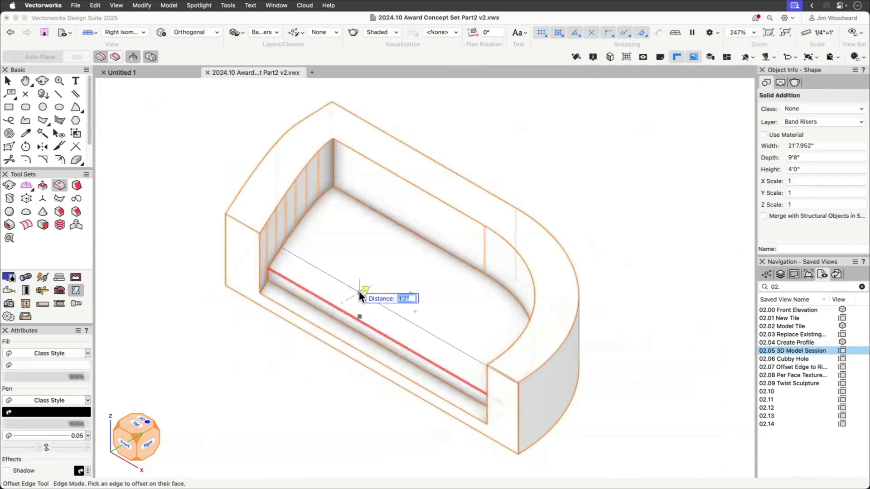
left_click(362, 289)
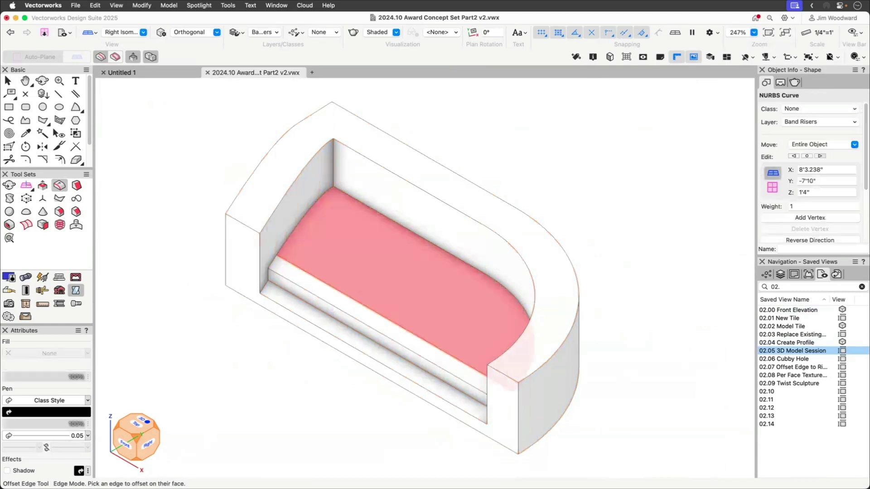
left_click(363, 289)
left_click(363, 287)
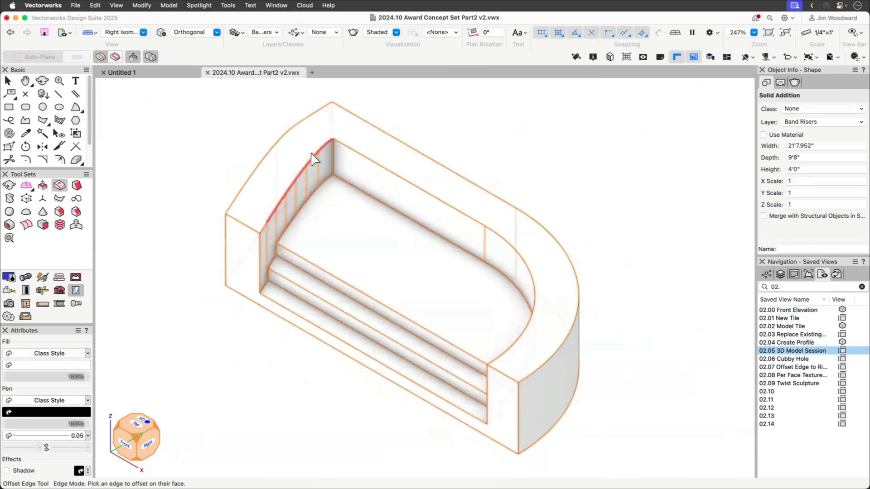
- Offset the recess's curved back edge 1' and raise the strip into a first curved tier
left_click(352, 187)
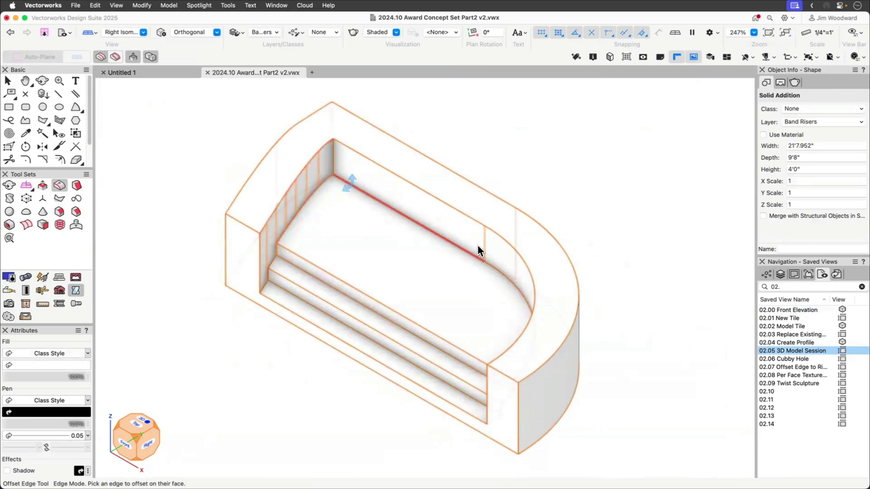
left_click(495, 277)
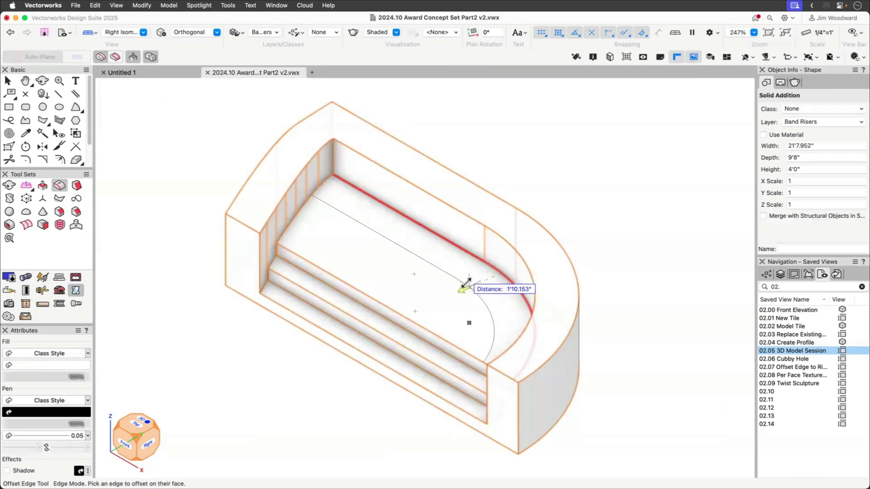
type("1'")
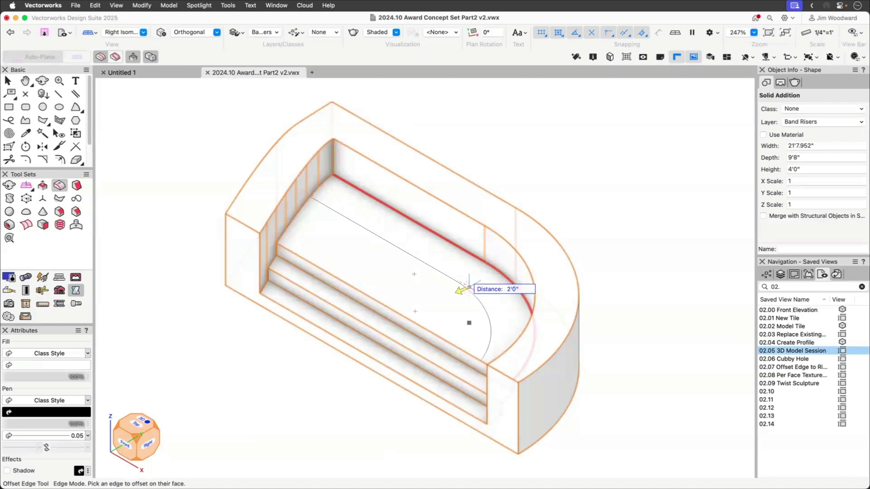
key("Return")
left_click(466, 275)
key("Tab")
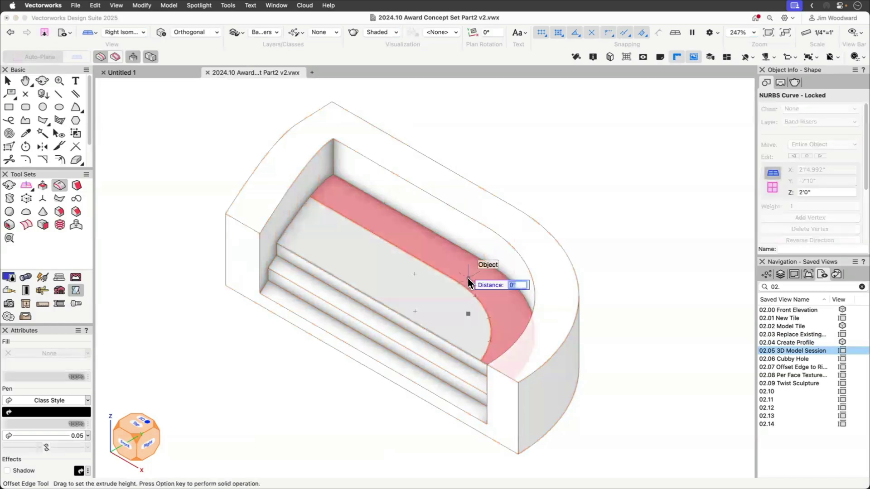
key("Return")
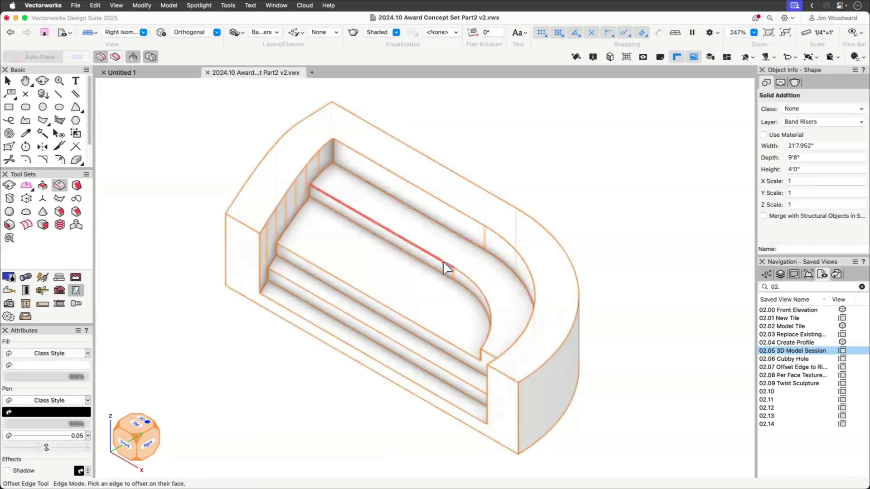
- Offset the new tier's curved edge -1' and raise that strip into a second tier
left_click(483, 257)
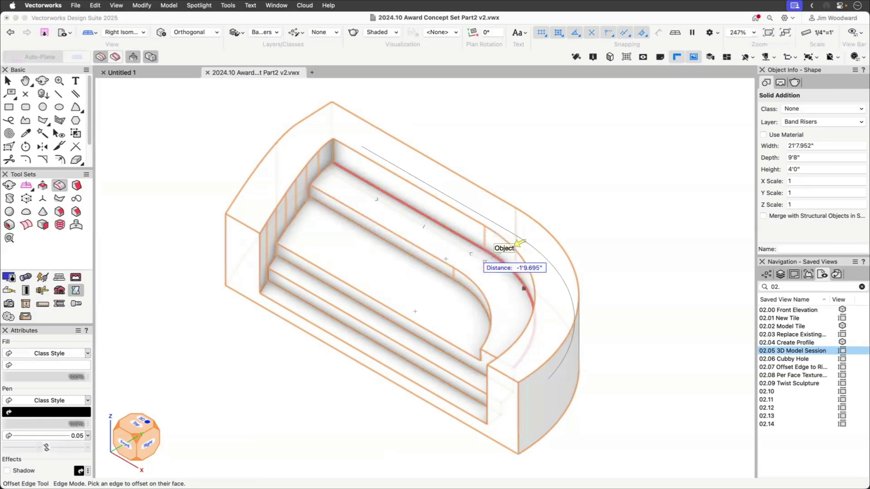
key("Tab")
type("-1'")
key("Return")
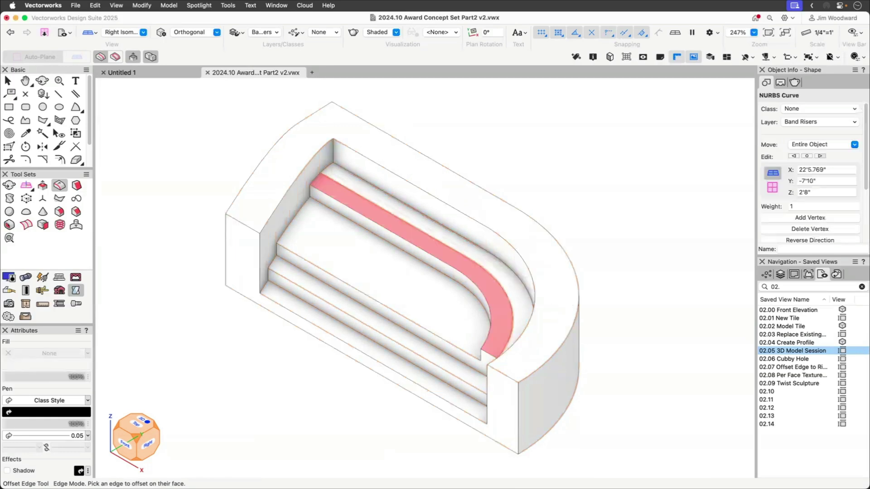
left_click(483, 260)
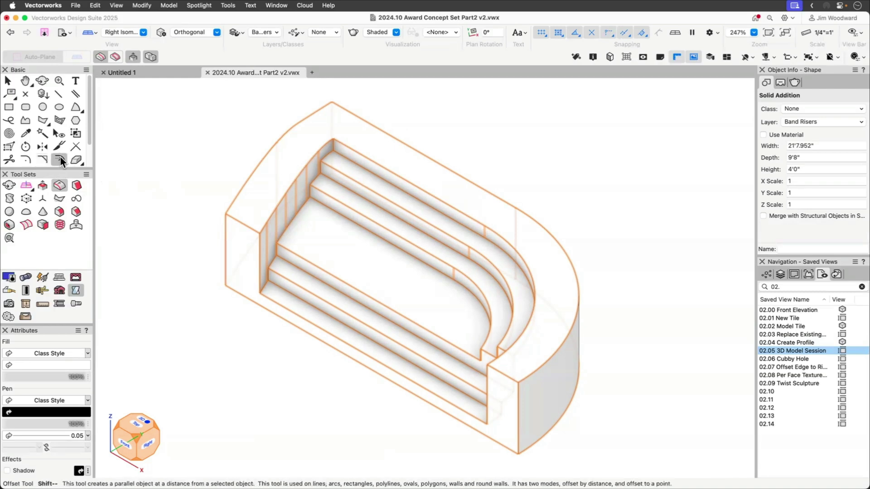
- Fillet the riser's outer, inner and front vertical edges with variable radius 3", 6", 3" at 25/50/75%
left_click(58, 209)
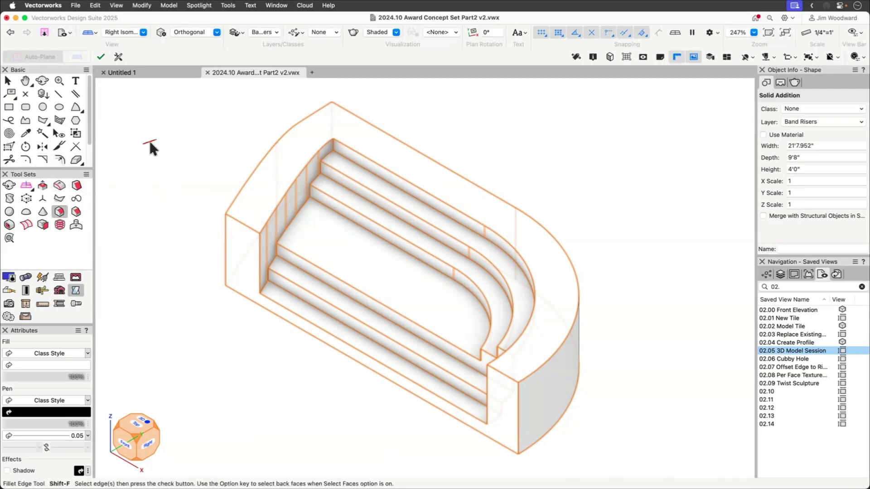
left_click(118, 56)
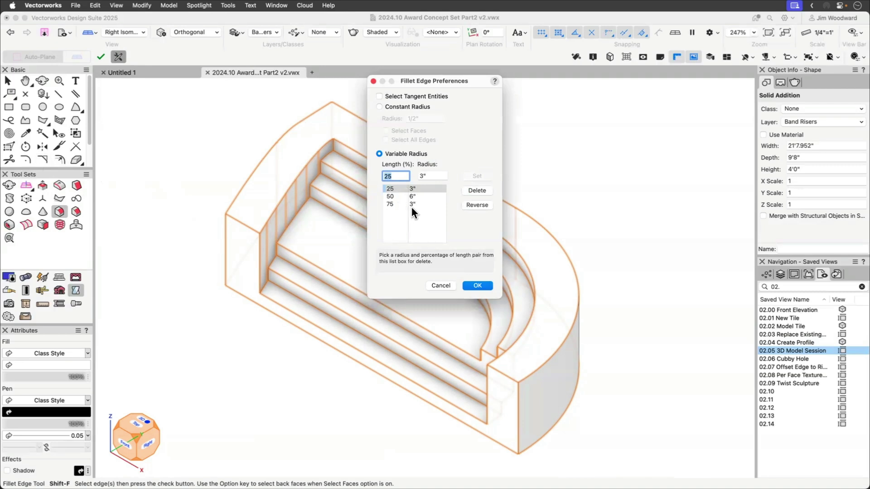
left_click(477, 286)
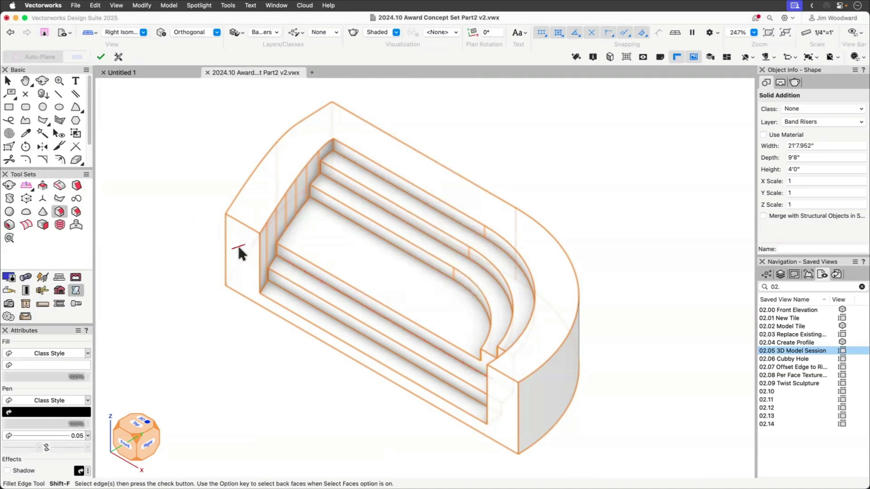
left_click(228, 235)
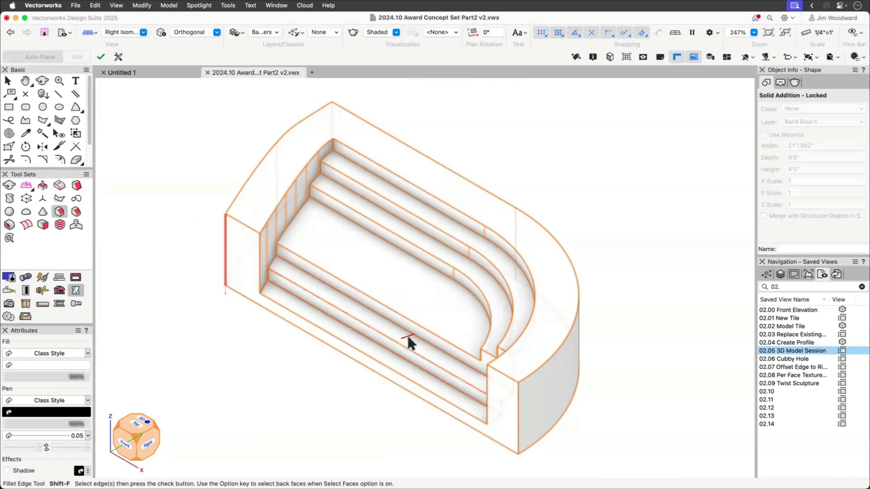
left_click(260, 242)
left_click(490, 390)
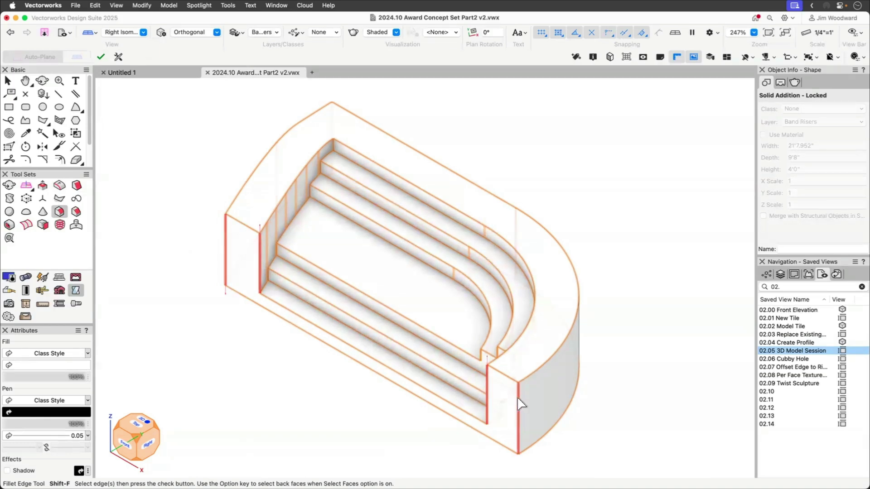
left_click(100, 57)
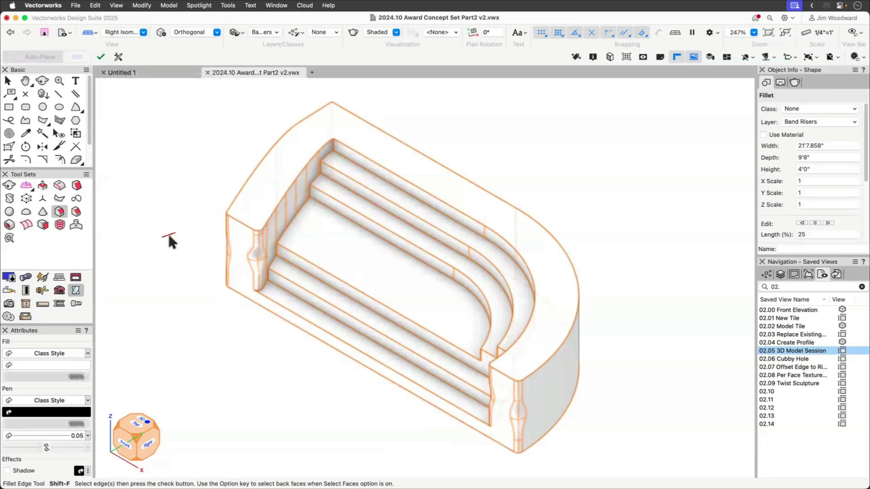
left_click(54, 185)
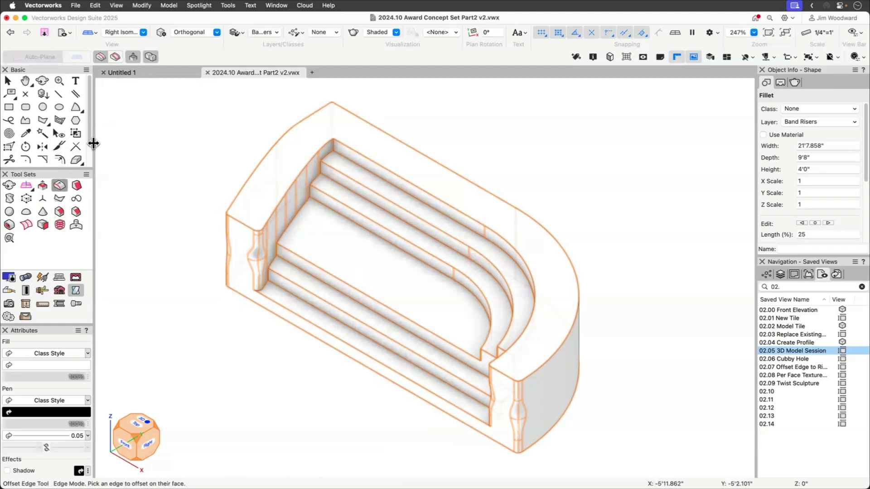
- Cut a shallow groove inset 2 from the end face's edge loop, then switch to perspective
left_click(115, 57)
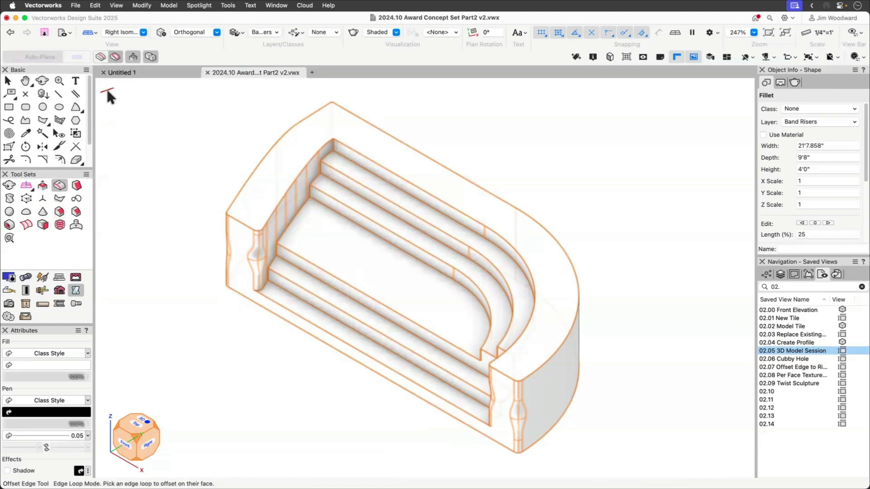
left_click(245, 235)
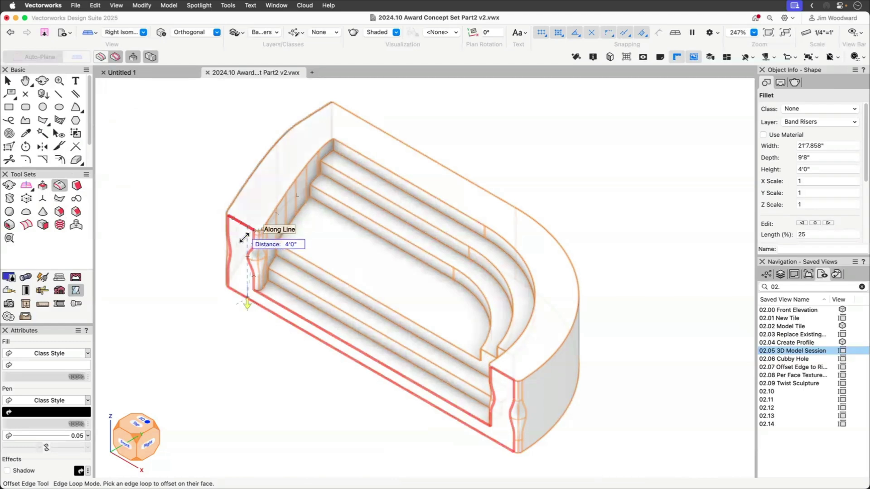
type("2")
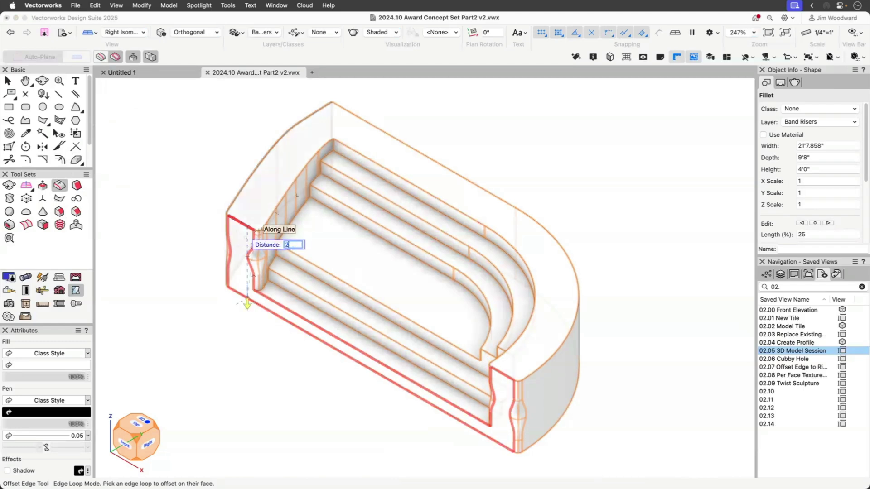
key("Return")
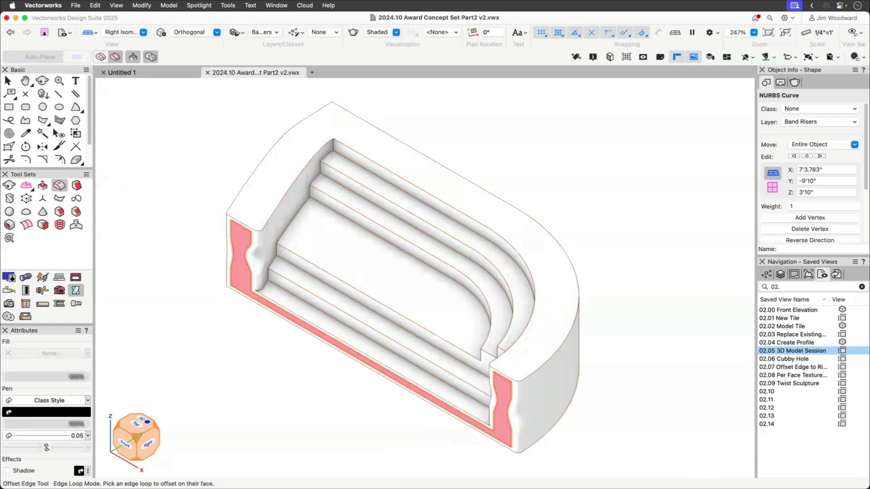
left_click(243, 242)
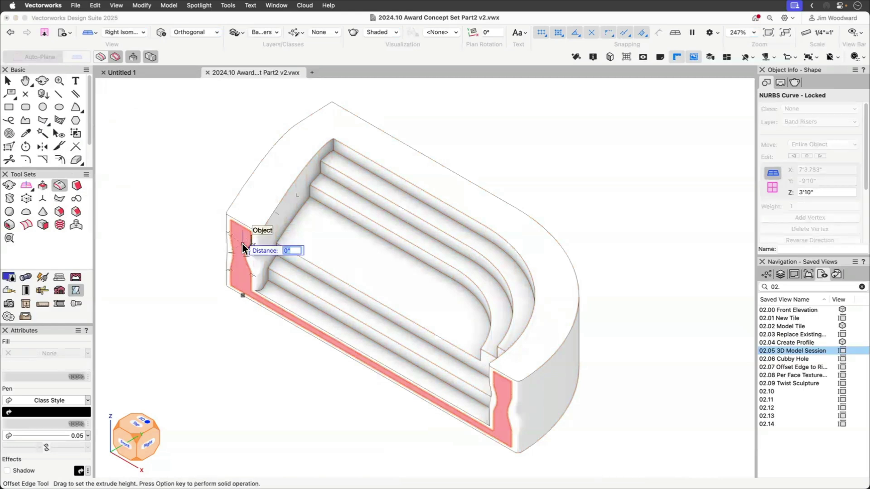
type("-")
type("1")
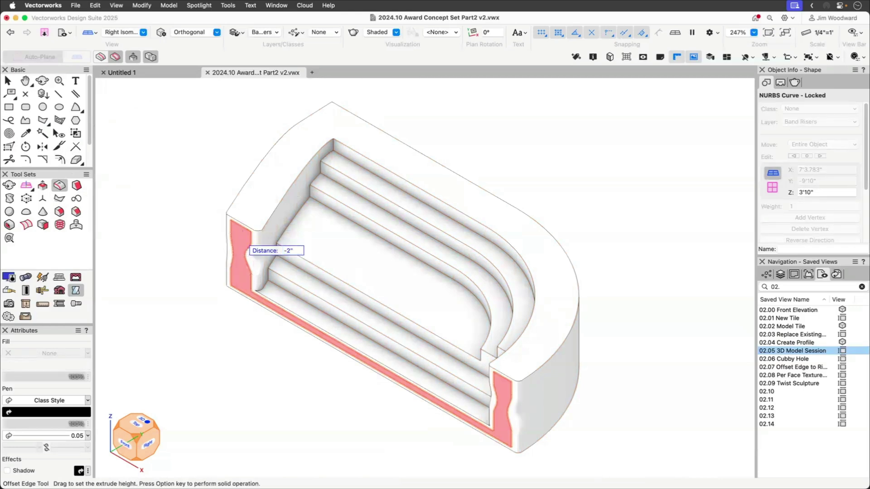
key("Return")
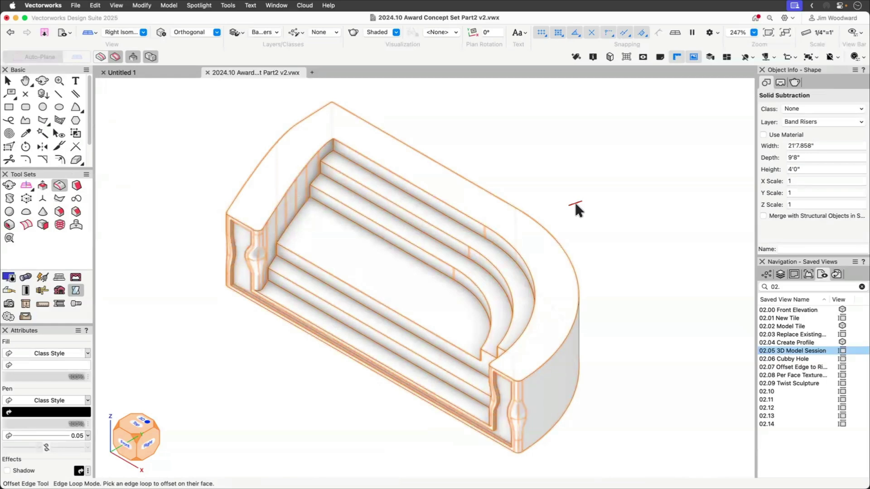
key("super+shift+p")
key("shift+c")
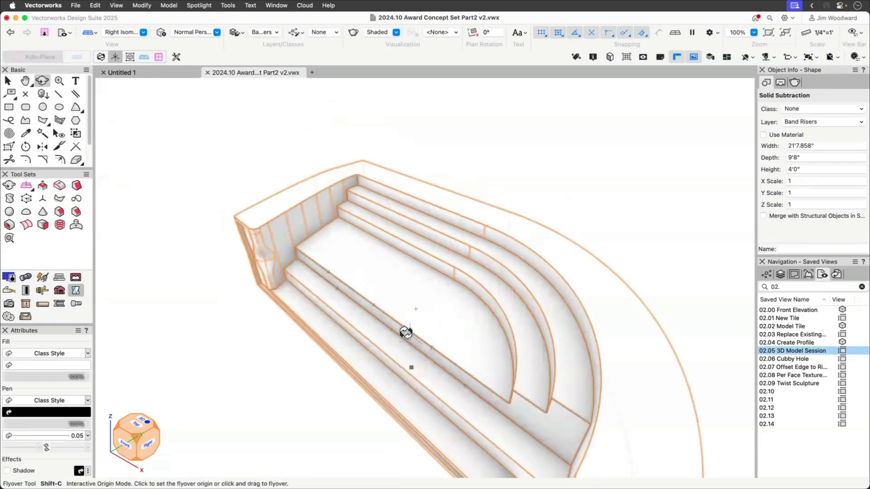
- Orbit around the stepped riser and show the file's Textures folder in the Resource Manager
left_click_drag(403, 330, 536, 262)
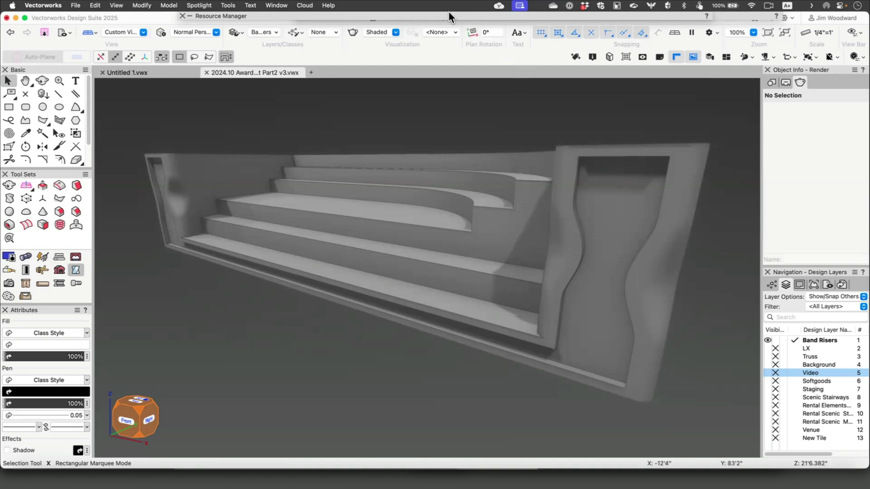
mouse_move(448, 13)
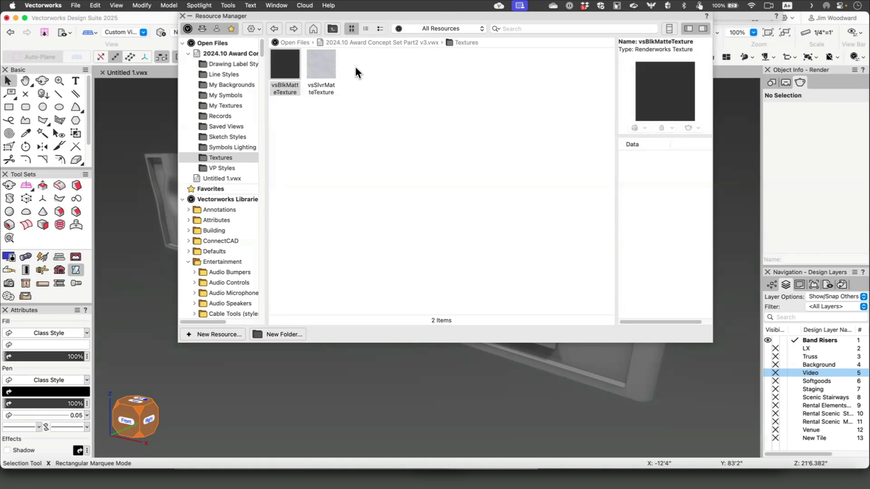
- Create a Renderworks texture named 'Stage Finish' with Metallic reflectivity and edit its settings
double_click(355, 66)
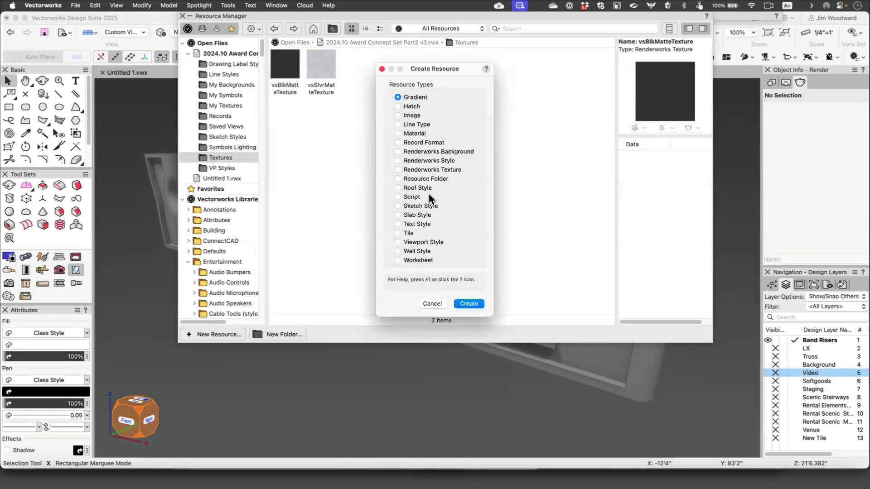
left_click(457, 173)
left_click(471, 303)
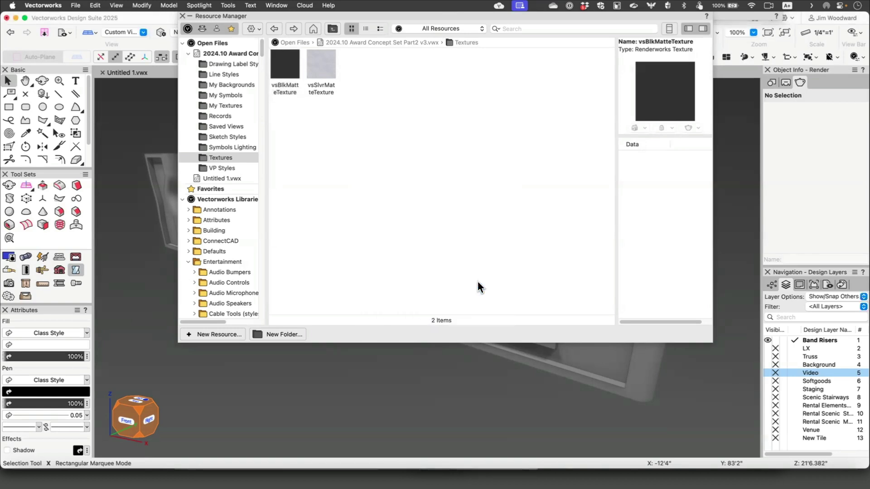
type("S")
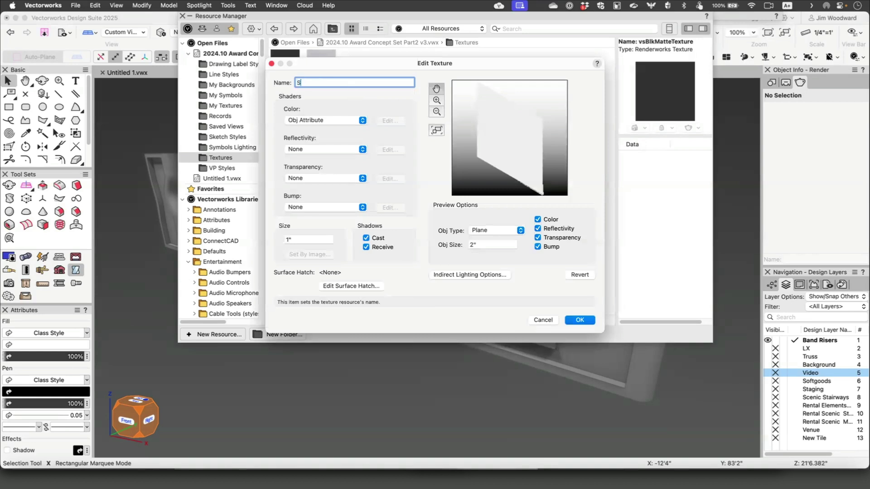
type("tage Finish")
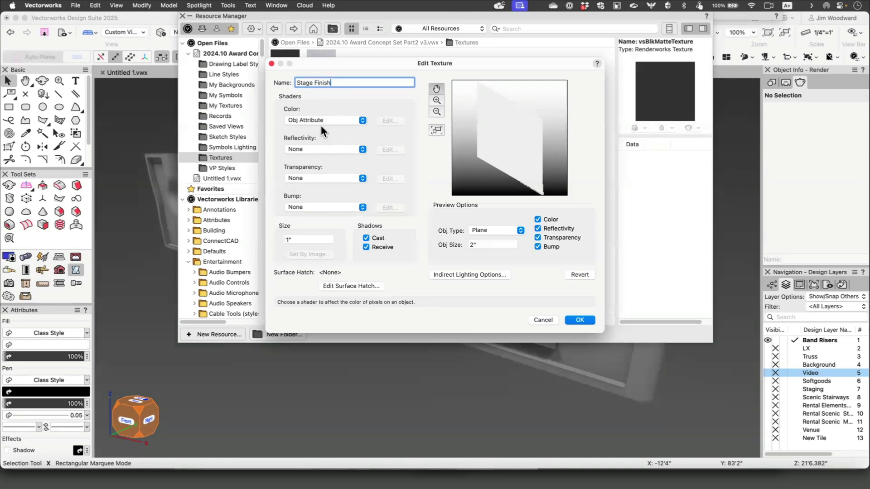
left_click(315, 149)
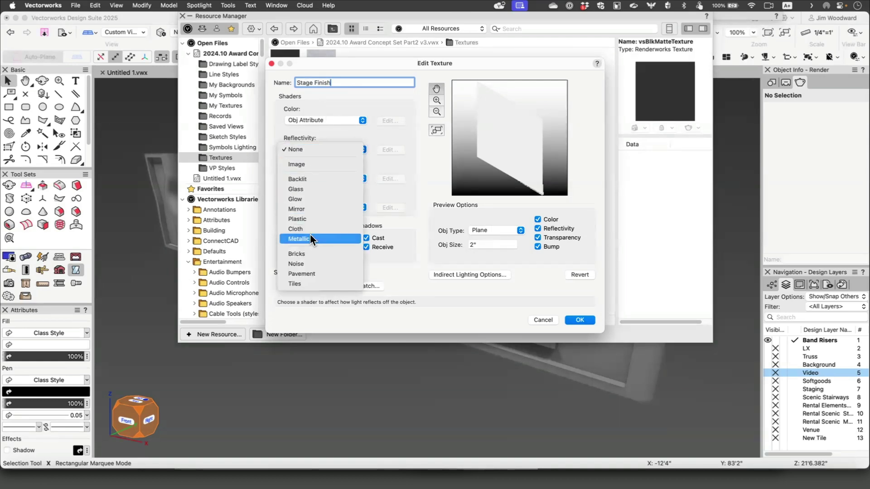
left_click(317, 239)
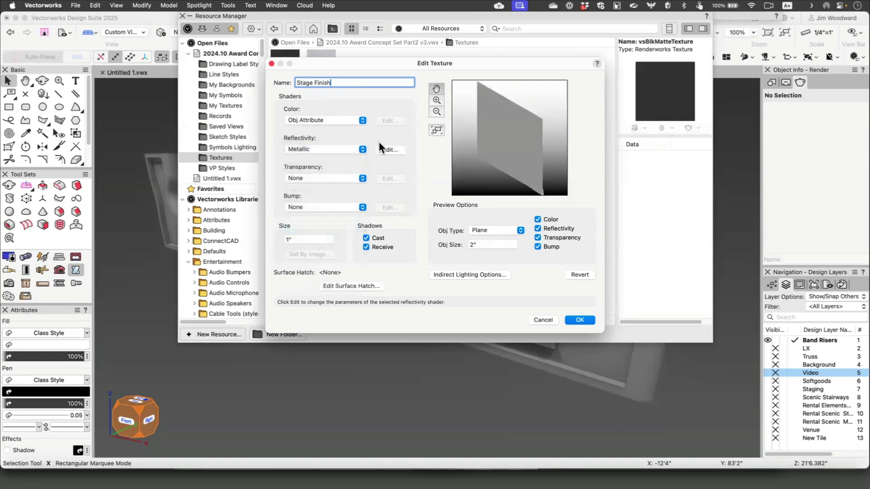
left_click(382, 146)
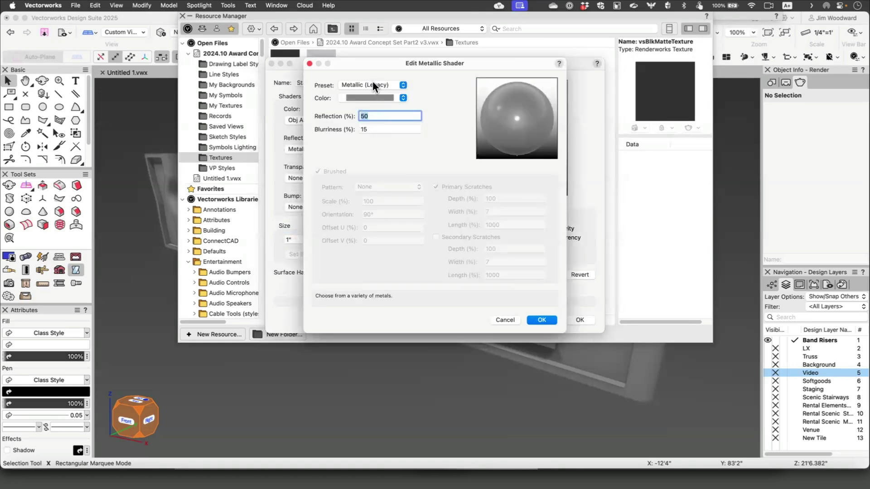
- Set the metallic shader to a khaki gold colour with 65% reflection and 42% blurriness
left_click(370, 98)
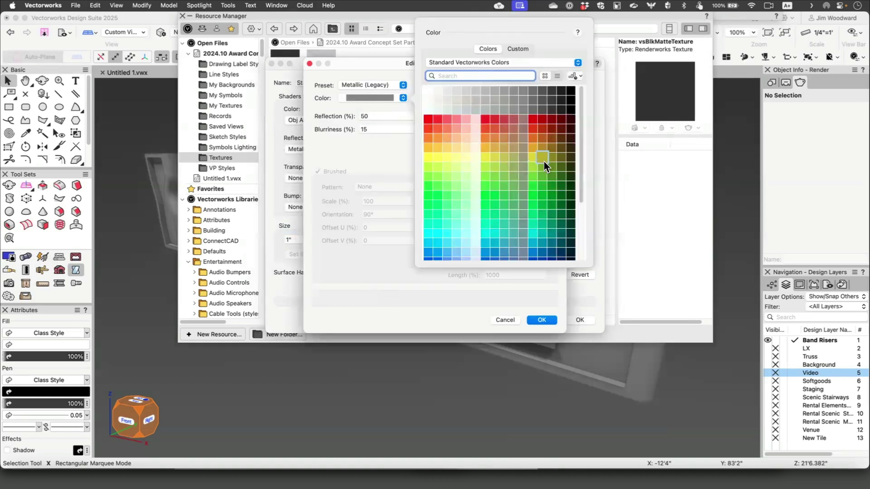
left_click(514, 146)
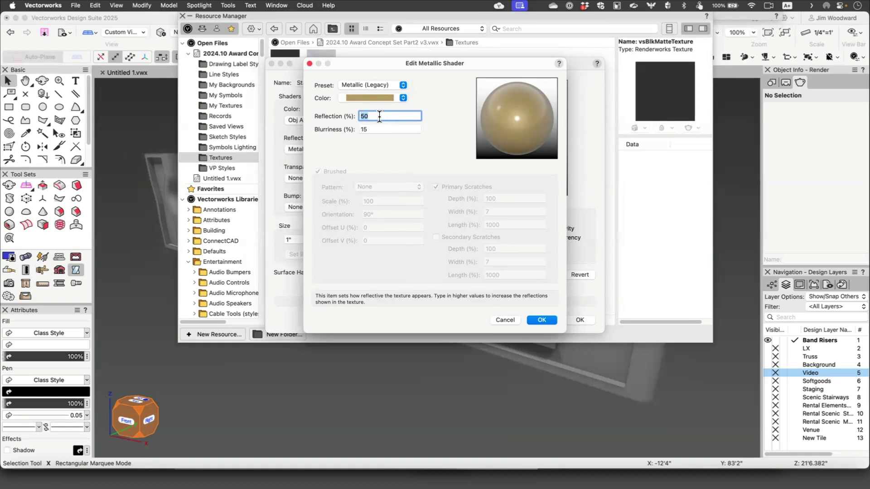
type("65")
key("Tab")
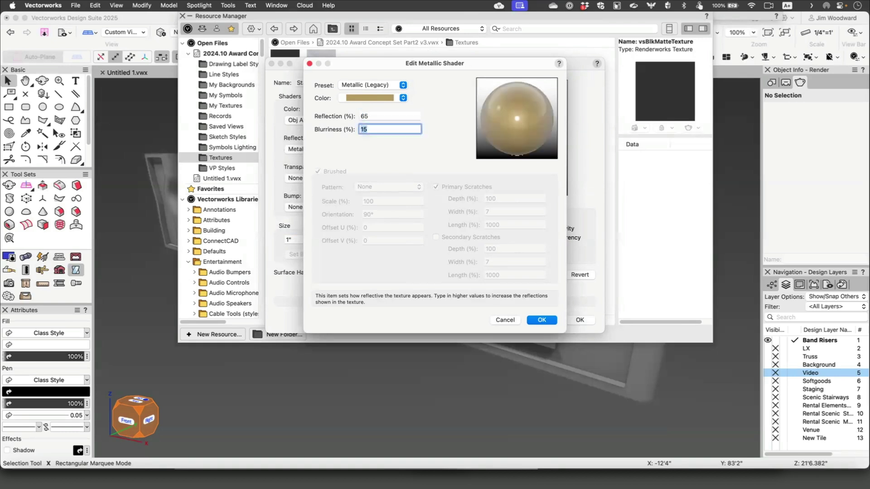
type("42")
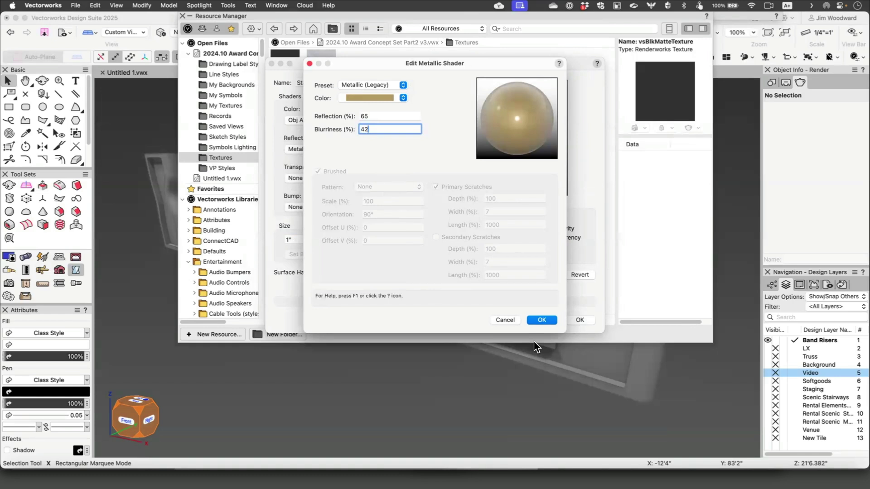
left_click(542, 320)
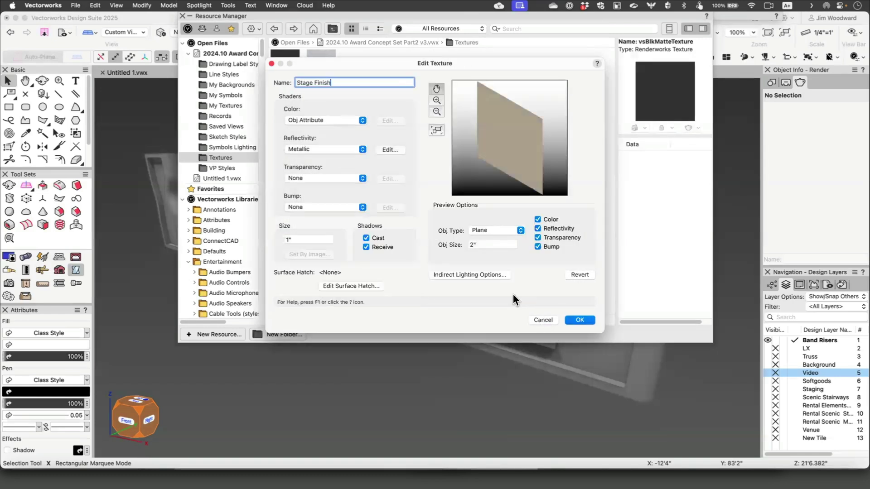
- Give Stage Finish a .25 size and an Ober-pattern Noise bump, then save the texture
key("Tab")
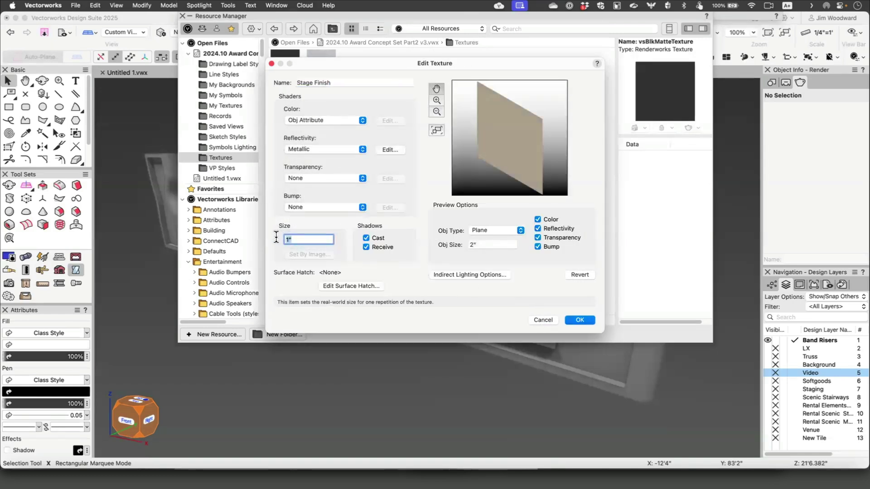
type(".25")
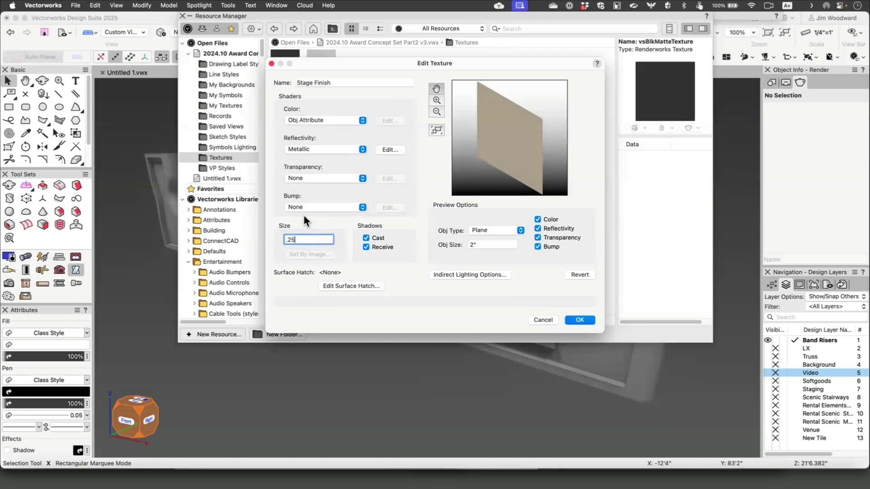
left_click(308, 206)
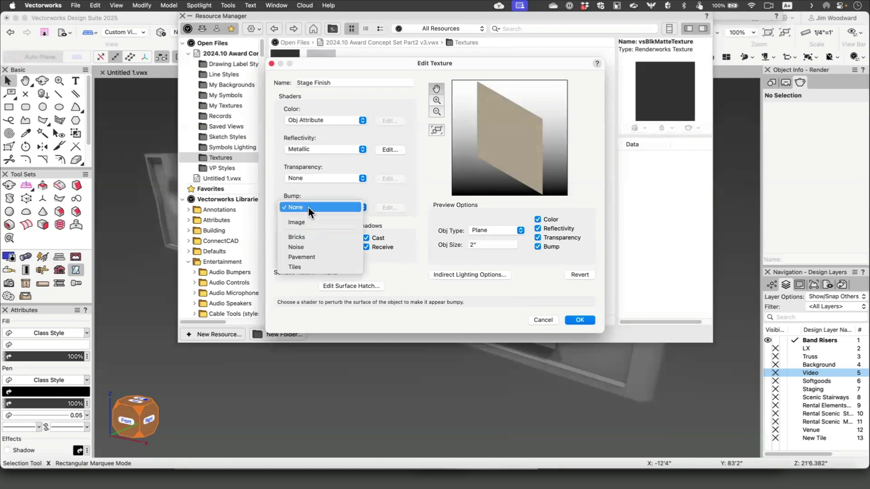
left_click(314, 248)
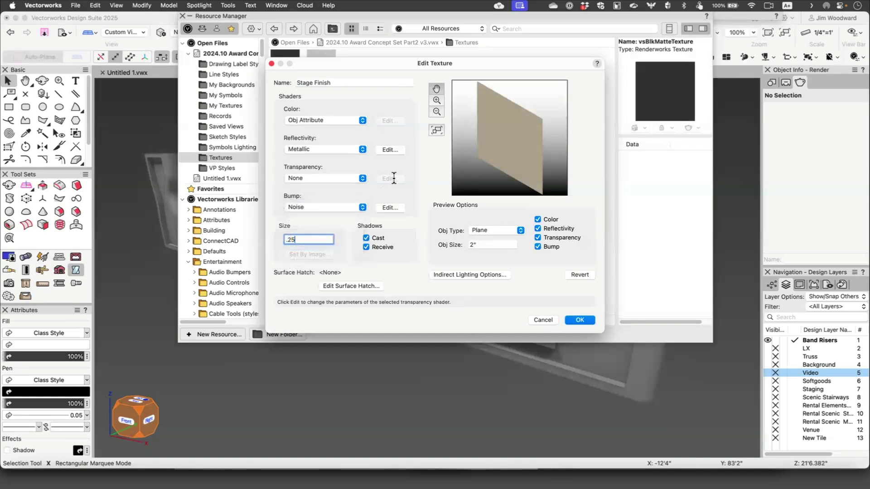
left_click(389, 207)
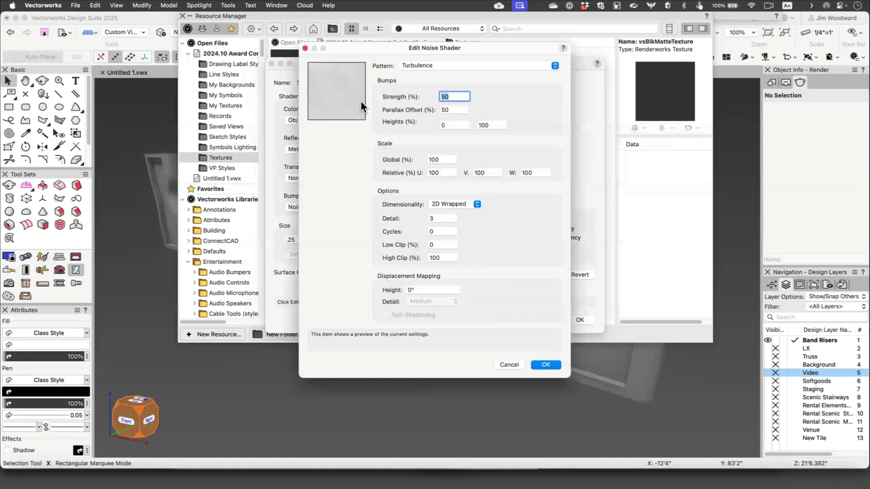
left_click(420, 67)
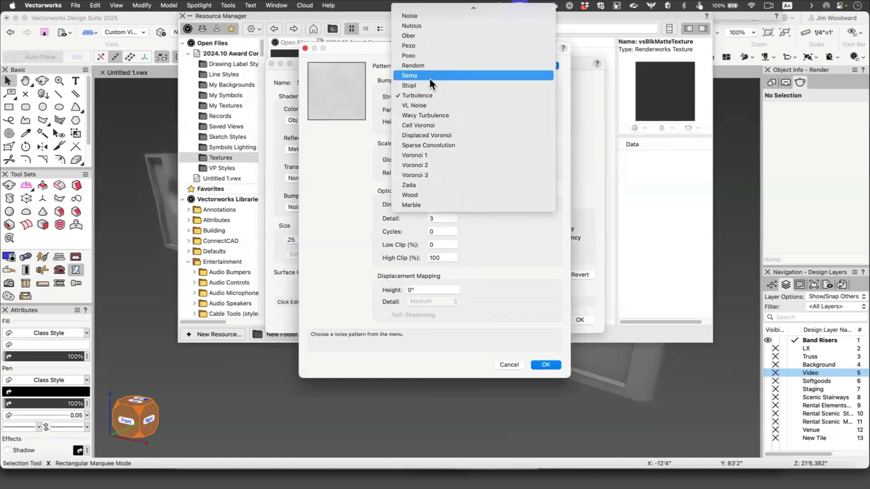
left_click(427, 70)
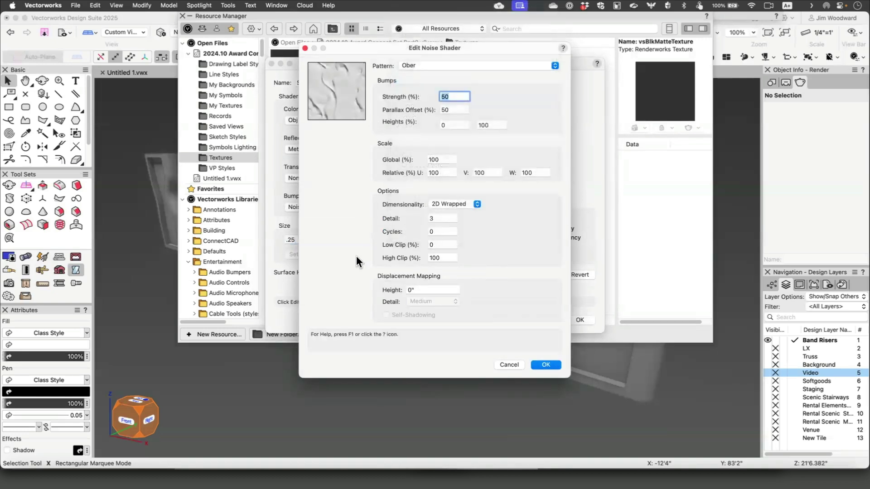
left_click(547, 365)
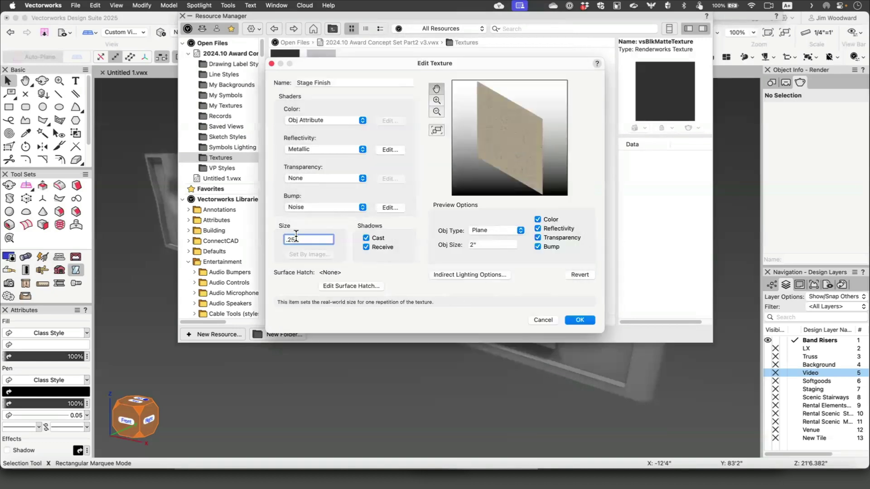
left_click(574, 320)
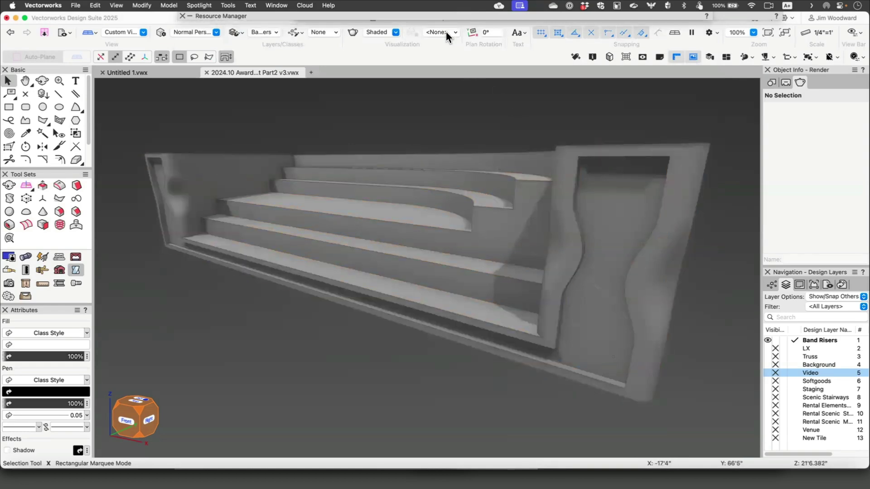
- Create another Renderworks texture named 'LED Panels'
mouse_move(440, 17)
double_click(421, 81)
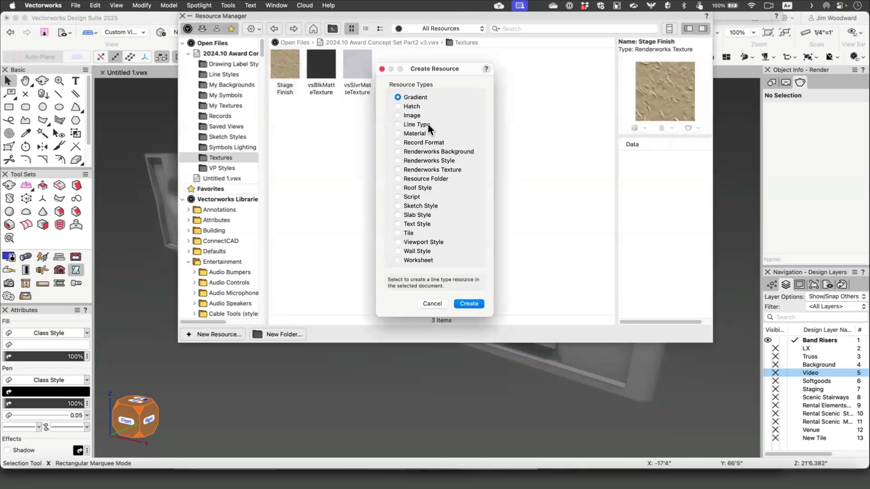
left_click(439, 169)
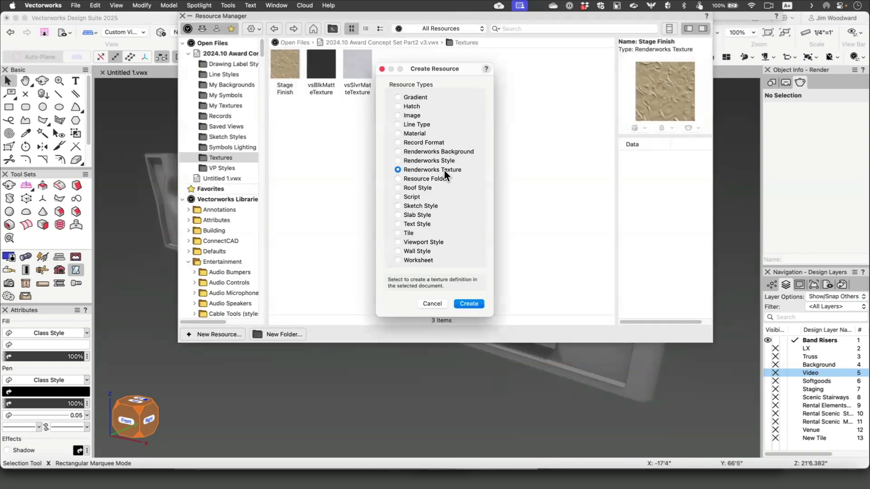
left_click(469, 303)
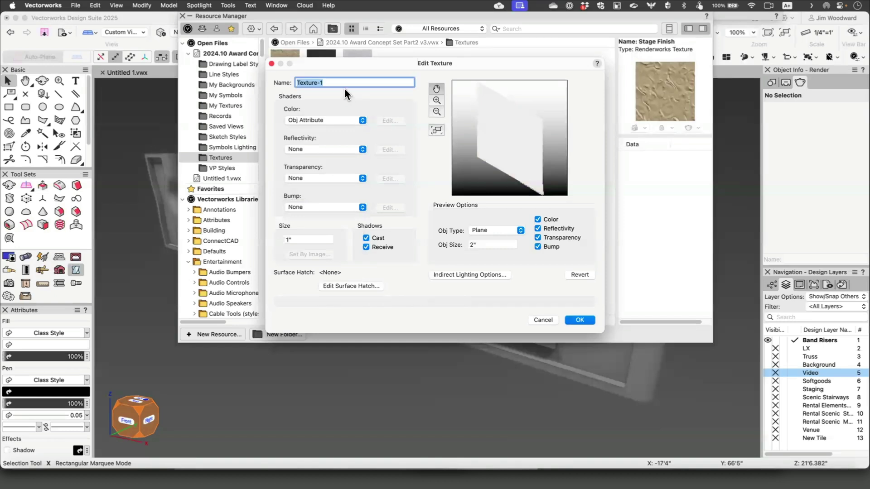
type("LED Panels")
- Give LED Panels a plain blue Color shader
left_click(315, 120)
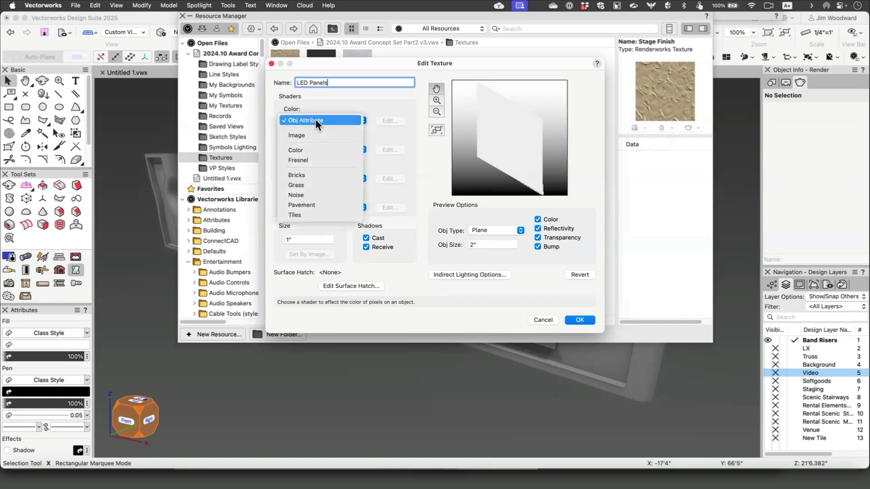
left_click(315, 135)
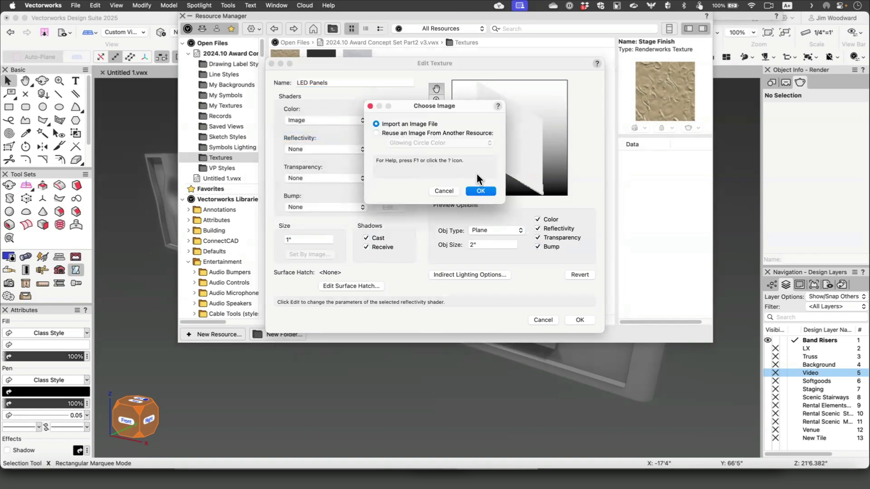
left_click(444, 190)
left_click(316, 119)
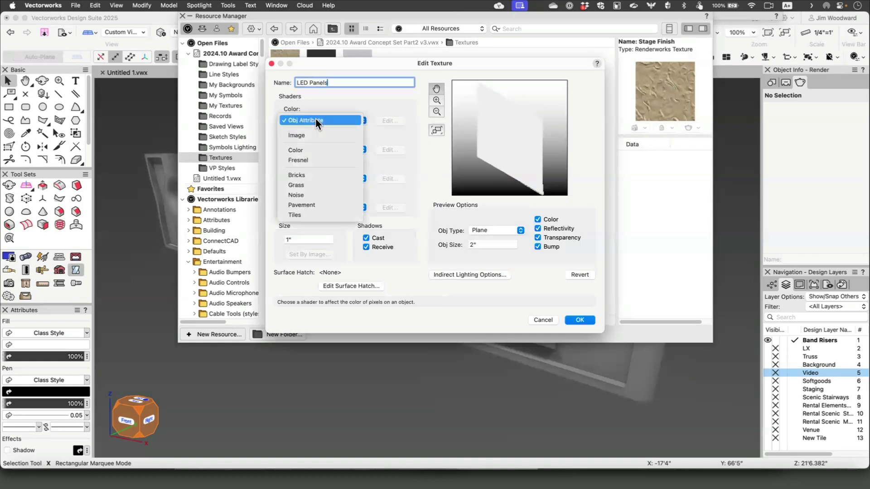
left_click(318, 146)
left_click(387, 120)
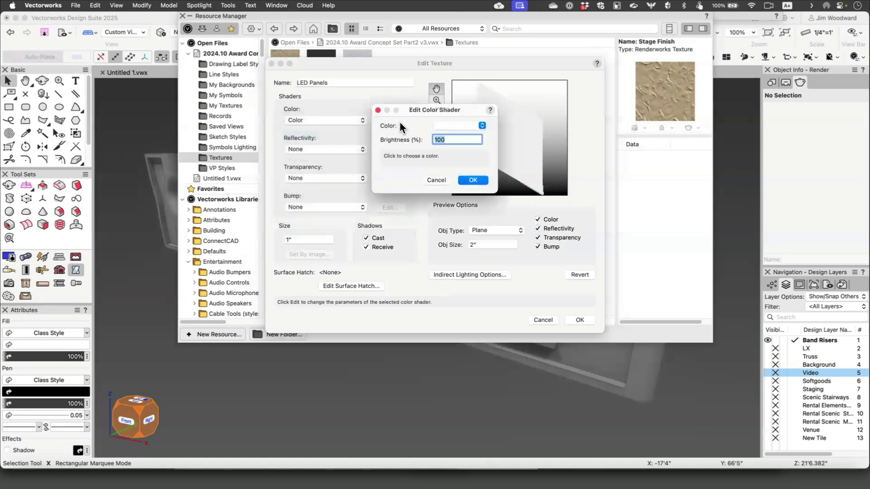
left_click(458, 126)
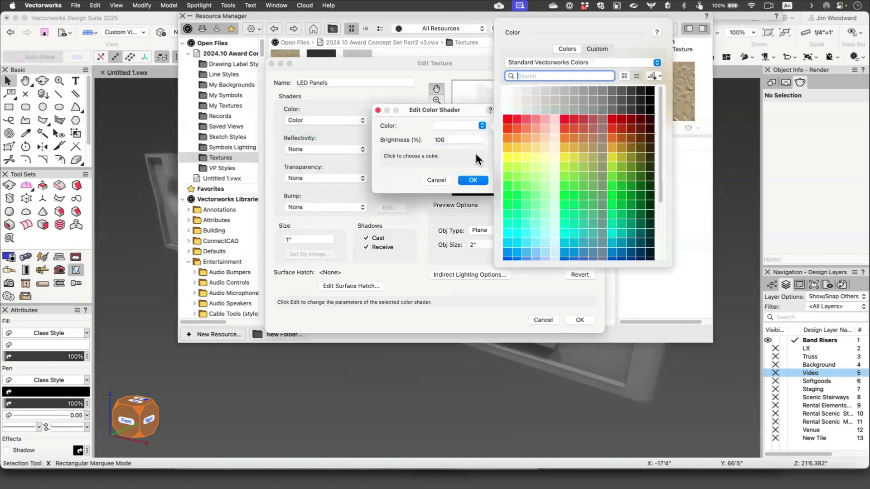
scroll(500, 245, "down", 3)
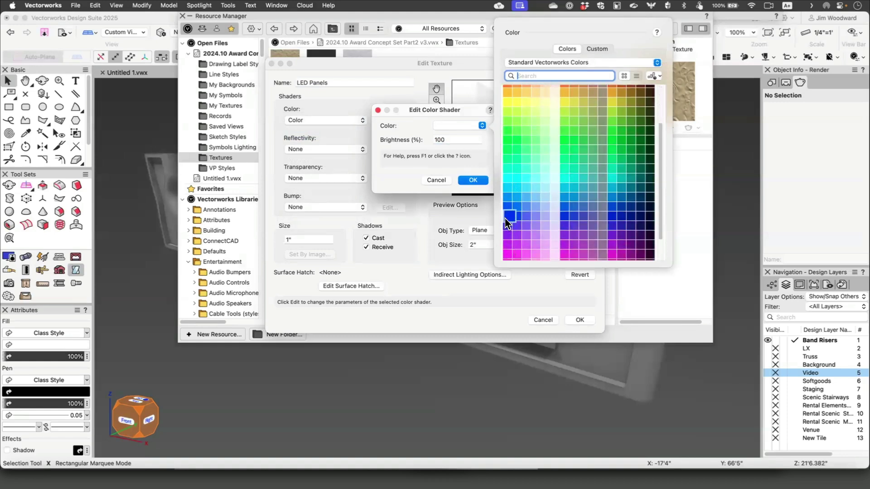
left_click(504, 218)
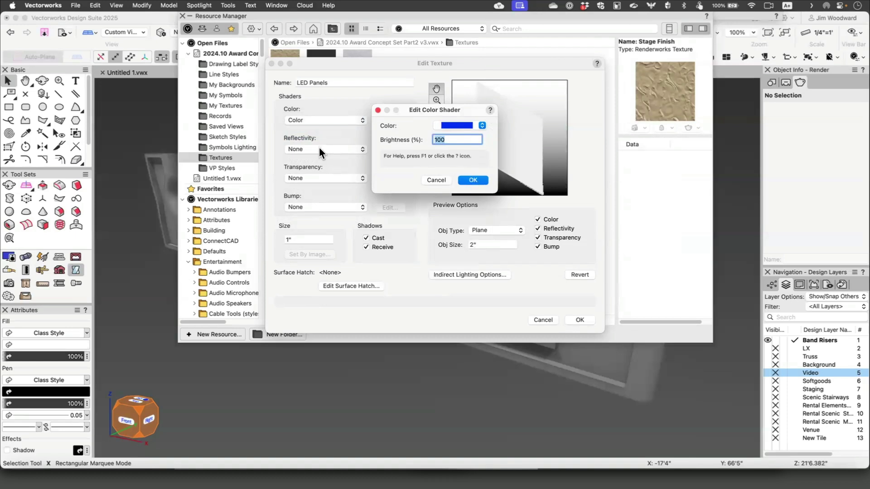
left_click(475, 179)
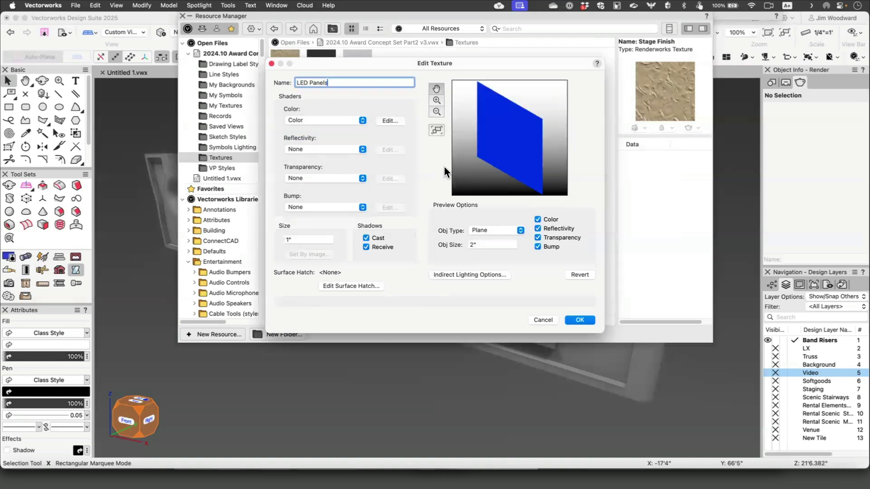
- Set the LED Panels reflectivity to Glow at 35% brightness and save the texture
left_click(313, 145)
left_click(311, 198)
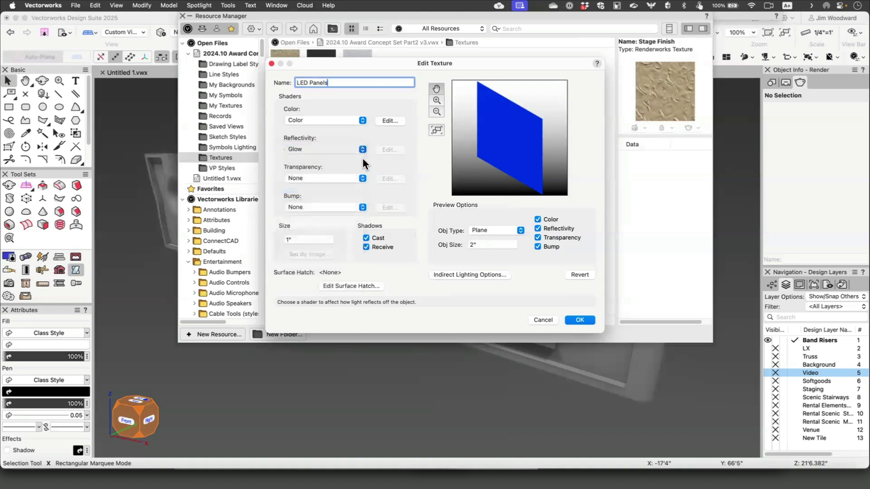
left_click(390, 150)
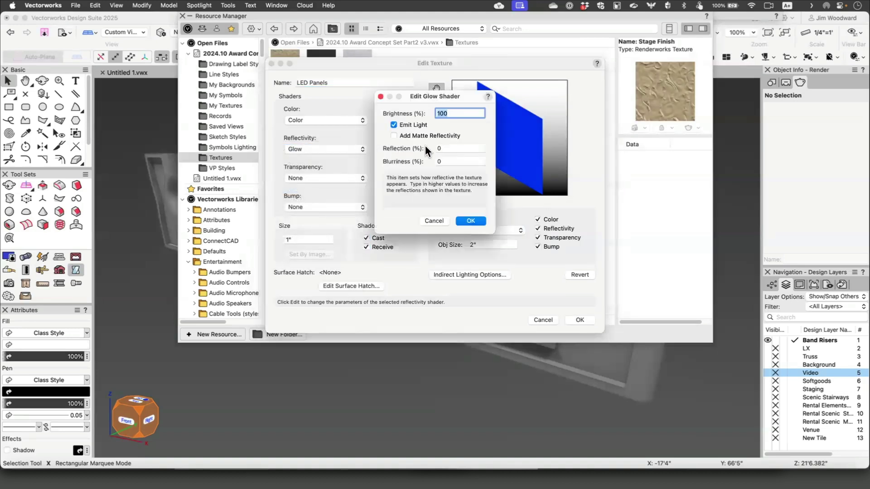
type("35")
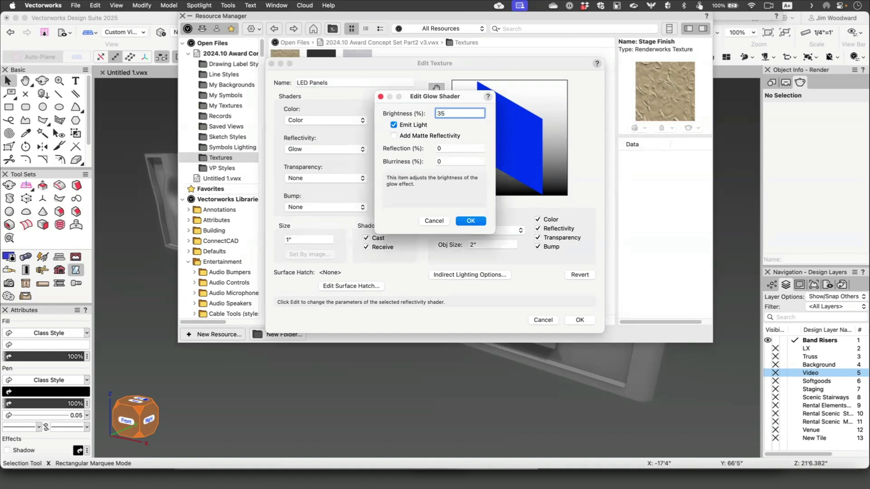
left_click(471, 221)
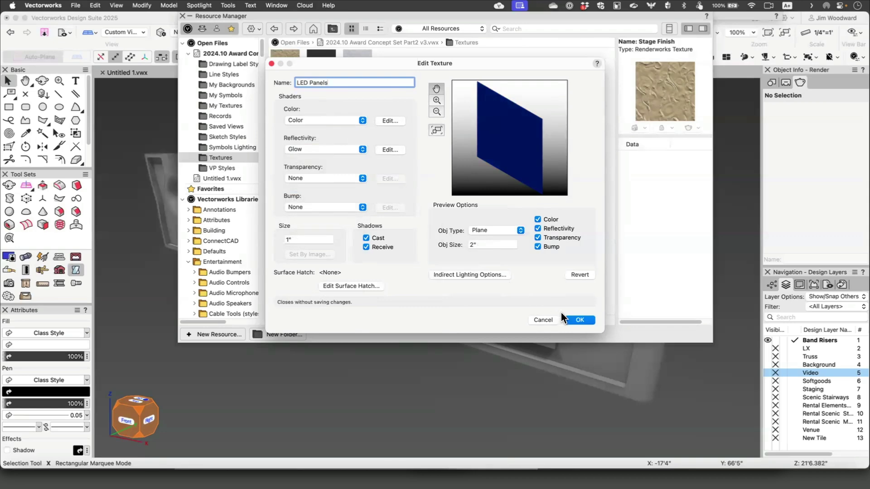
left_click(573, 319)
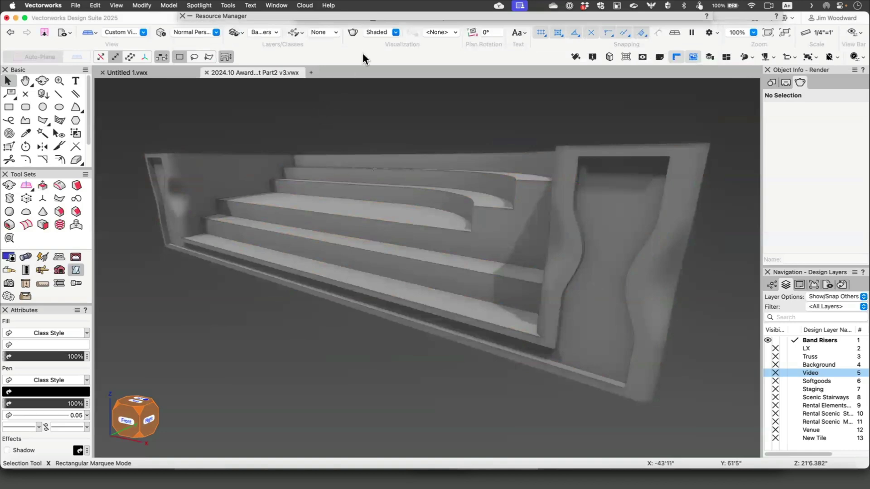
- Remove the riser's face texture override and set its overall texture to Stage Finish
left_click(369, 168)
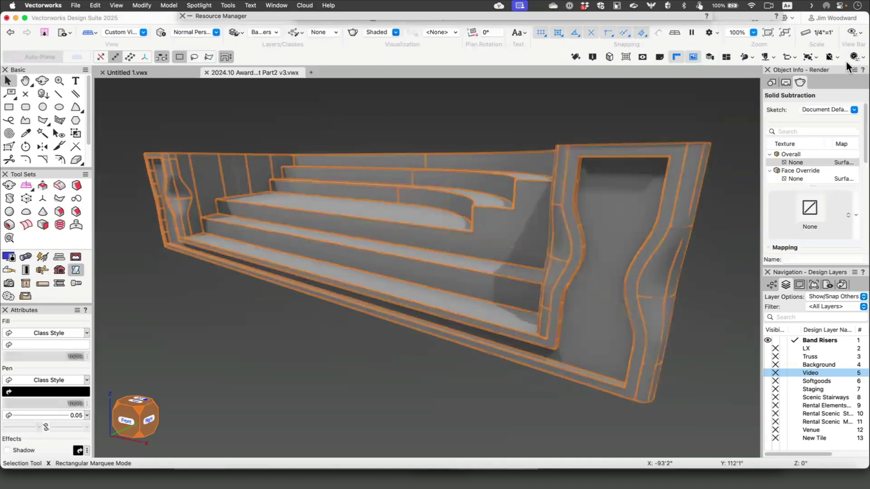
left_click(801, 177)
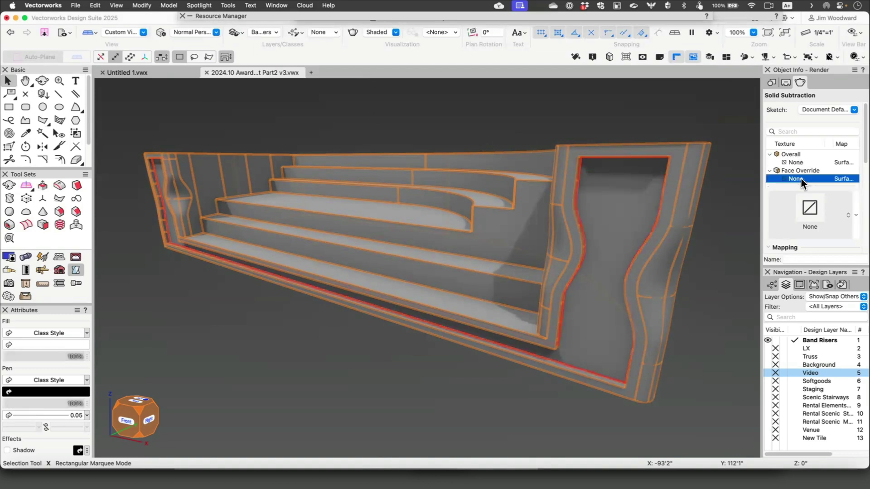
right_click(800, 178)
left_click(776, 214)
left_click(798, 155)
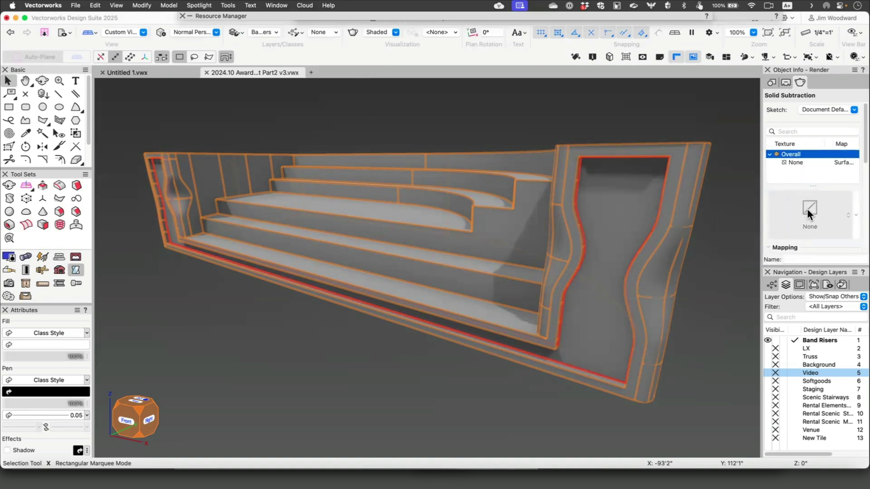
left_click(798, 162)
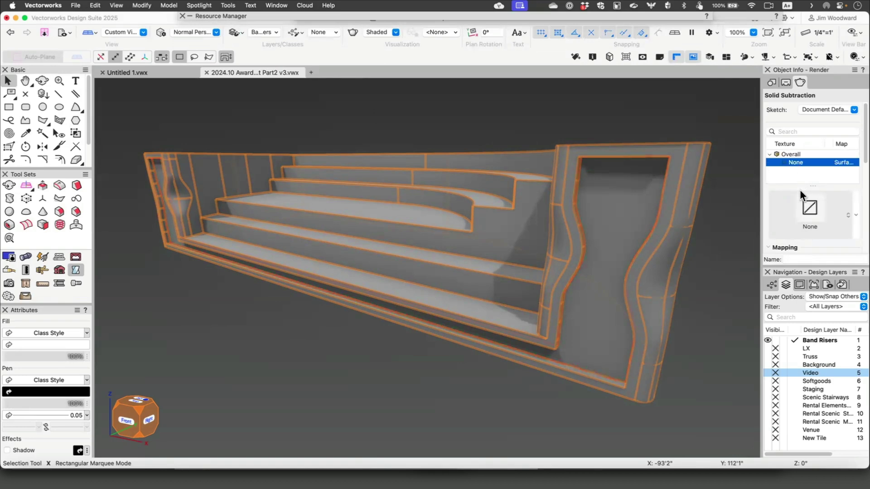
left_click(800, 196)
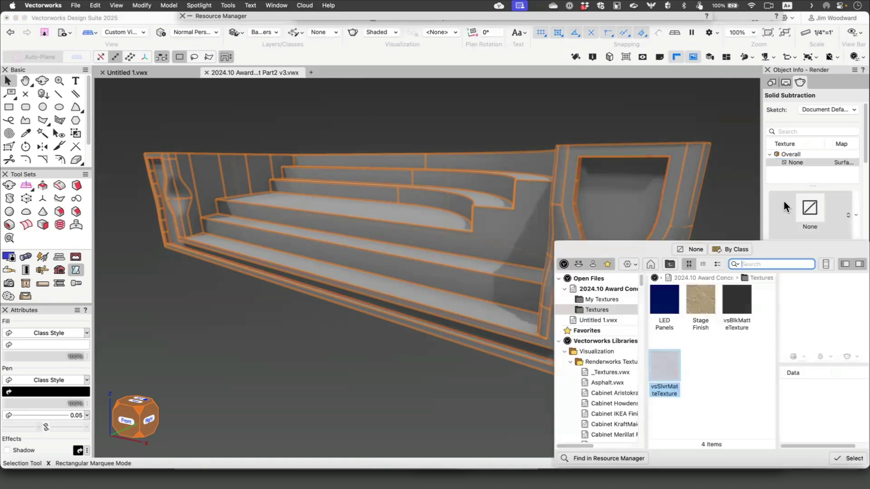
left_click(695, 301)
double_click(693, 294)
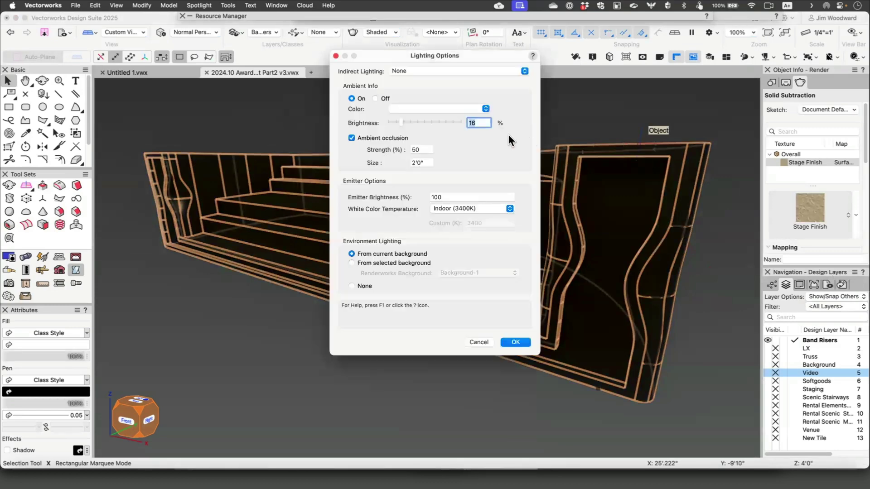
- Dim the ambient lighting brightness to 6% and deselect the riser
type("6")
key("Return")
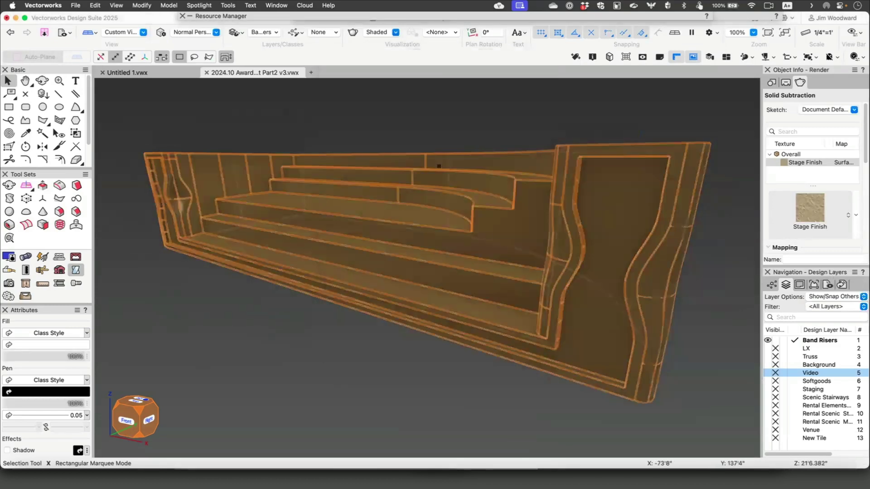
left_click(514, 127)
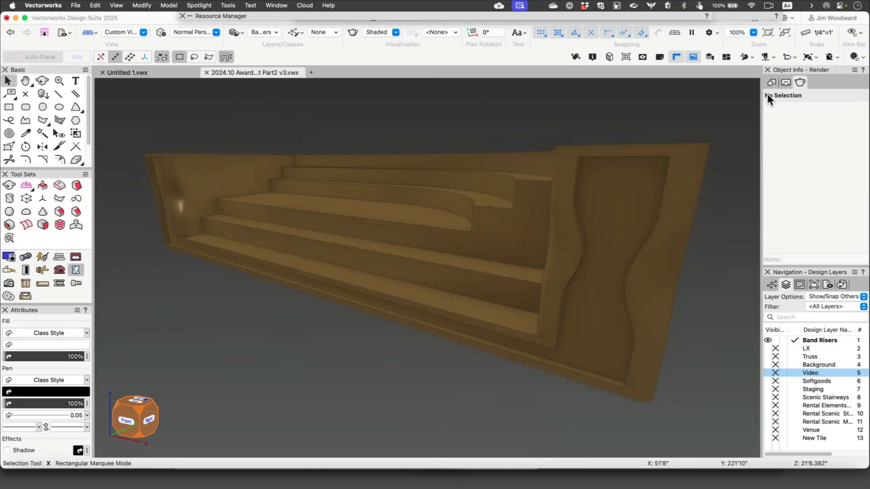
- Paint LED Panels onto the riser's recessed groove faces as a face-only texture override
left_click(638, 155)
scroll(70, 161, "down", 2)
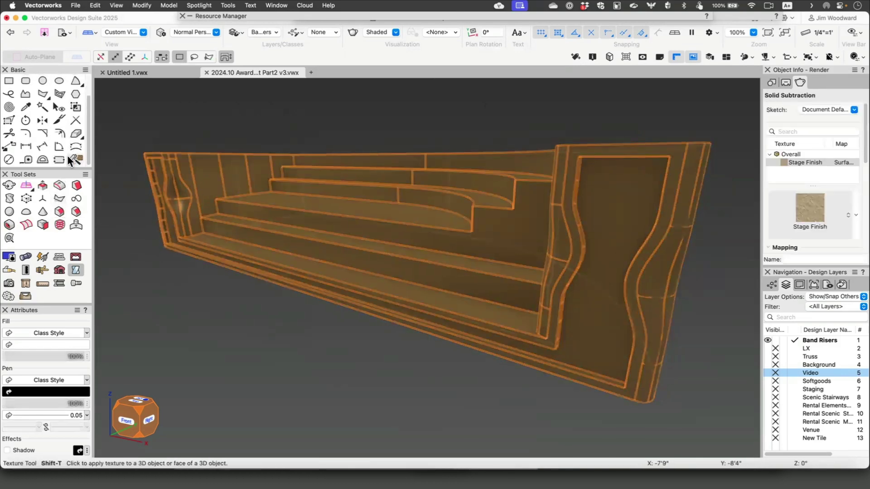
left_click(74, 157)
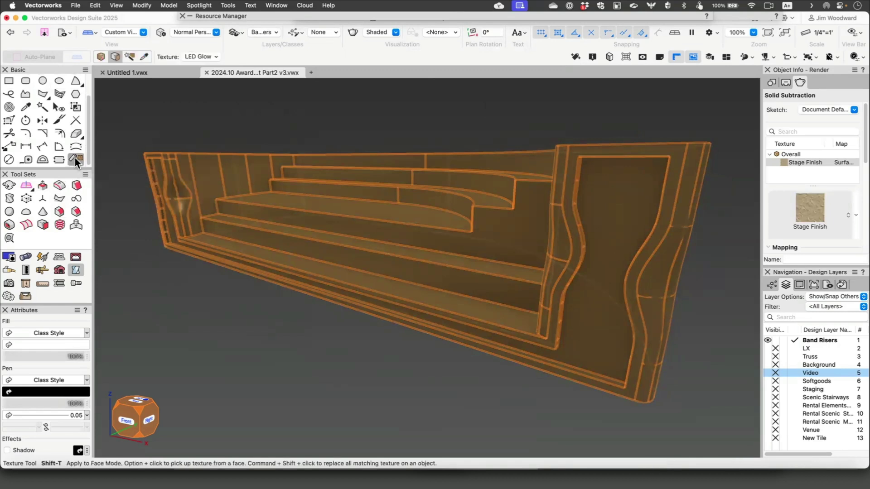
left_click(114, 57)
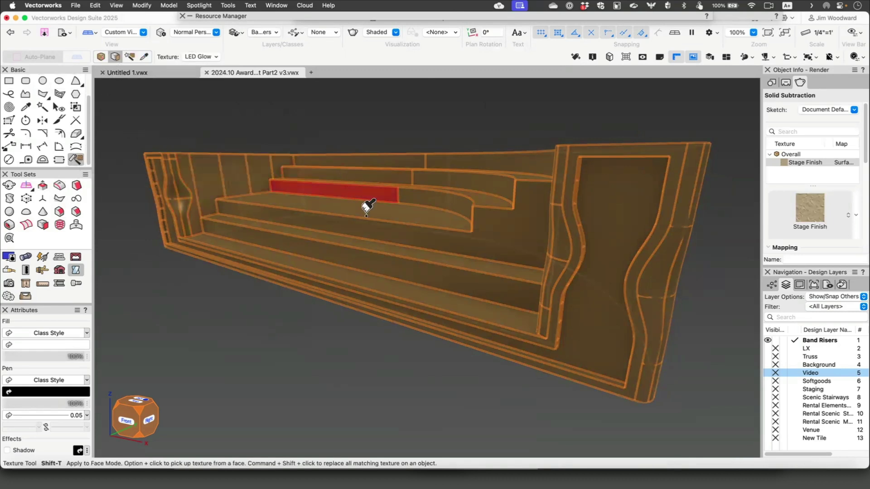
left_click(211, 56)
double_click(287, 114)
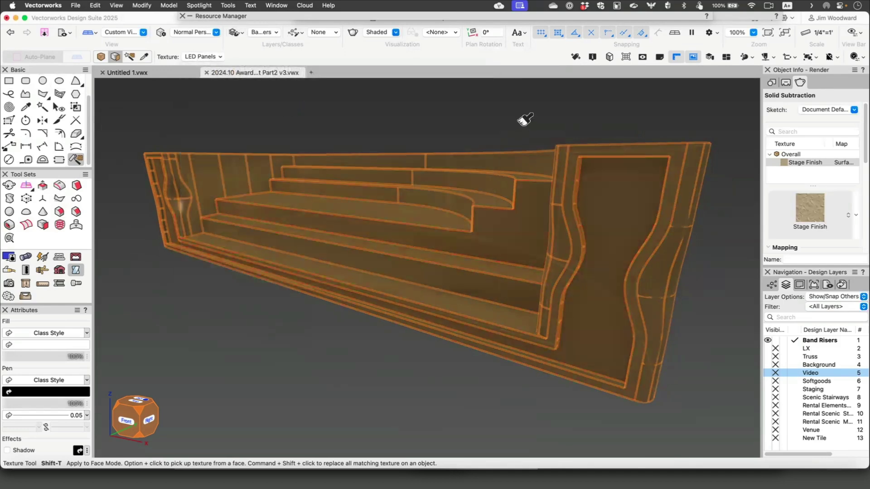
left_click(612, 188)
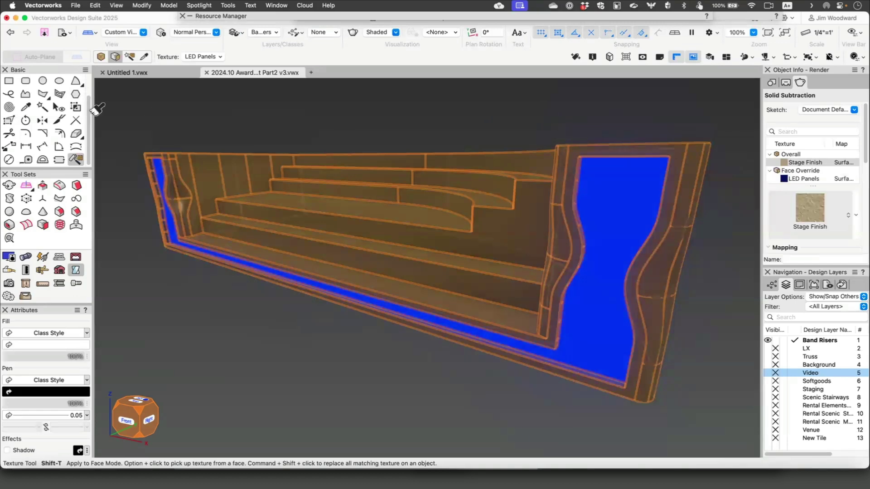
scroll(18, 94, "up", 2)
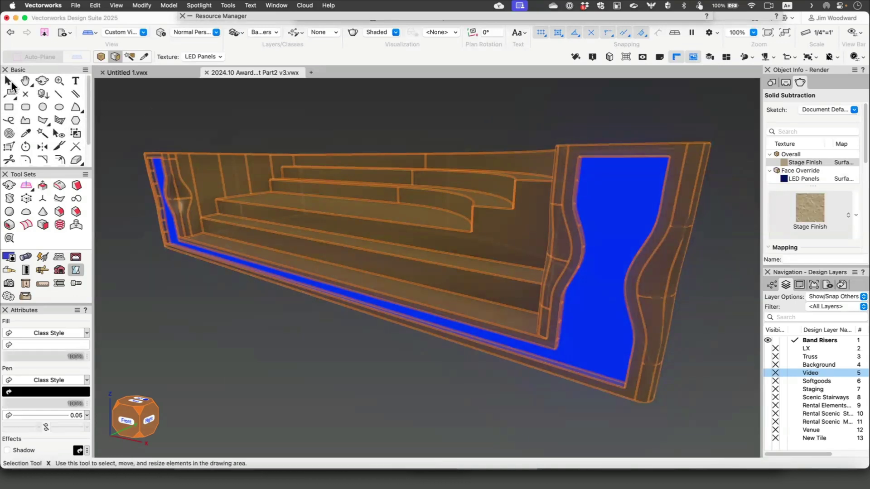
left_click(9, 81)
left_click(207, 117)
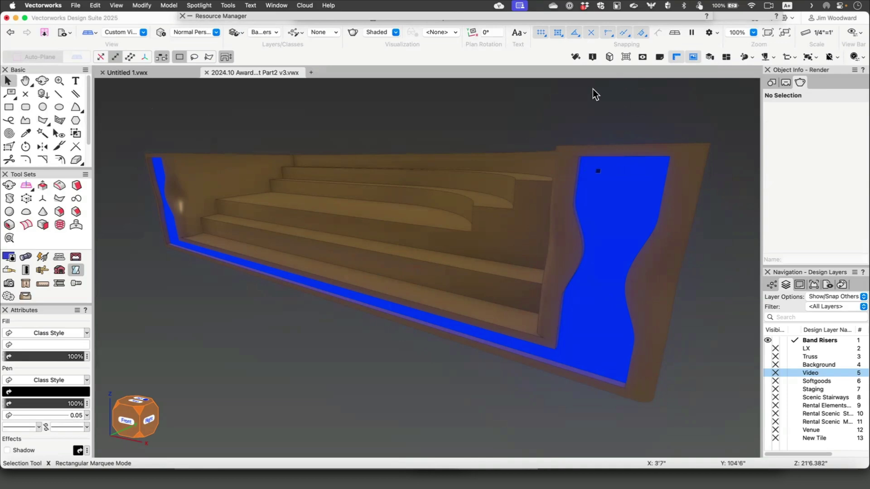
- In the AI Visualizer, choose Text prompt only and paste the bubbly wallpaper prompt
left_click(462, 16)
left_click(738, 15)
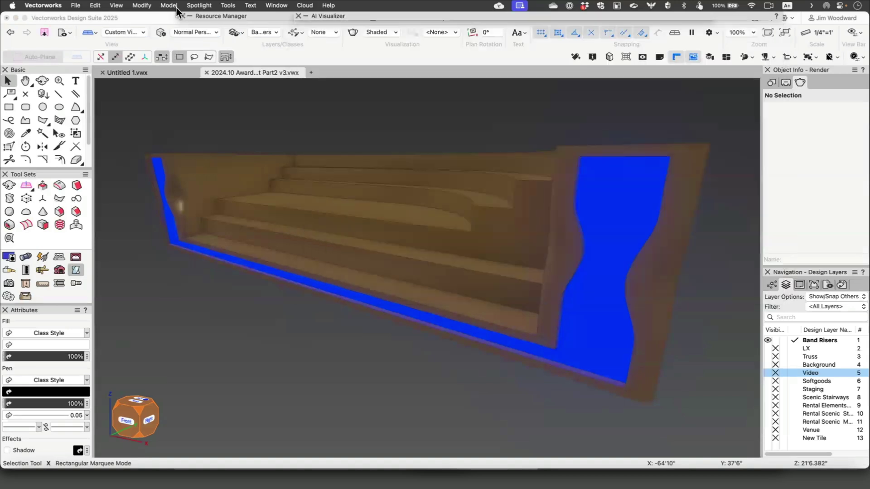
mouse_move(733, 14)
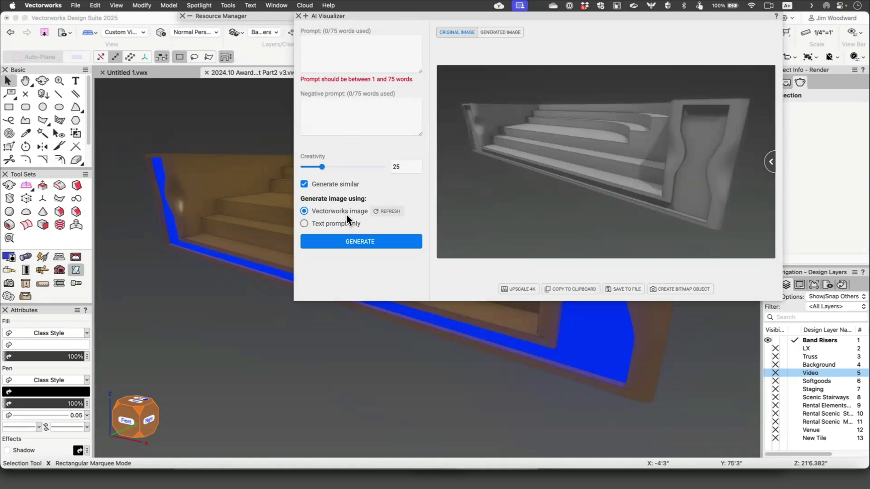
left_click(312, 224)
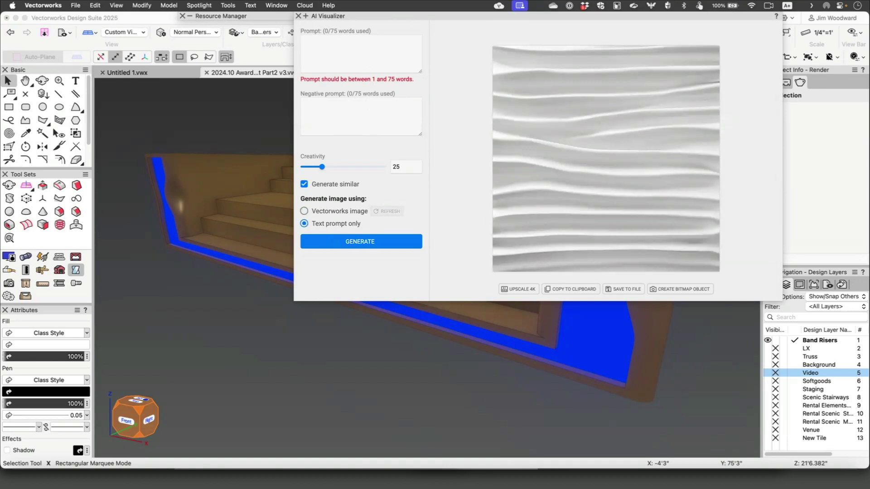
left_click(335, 55)
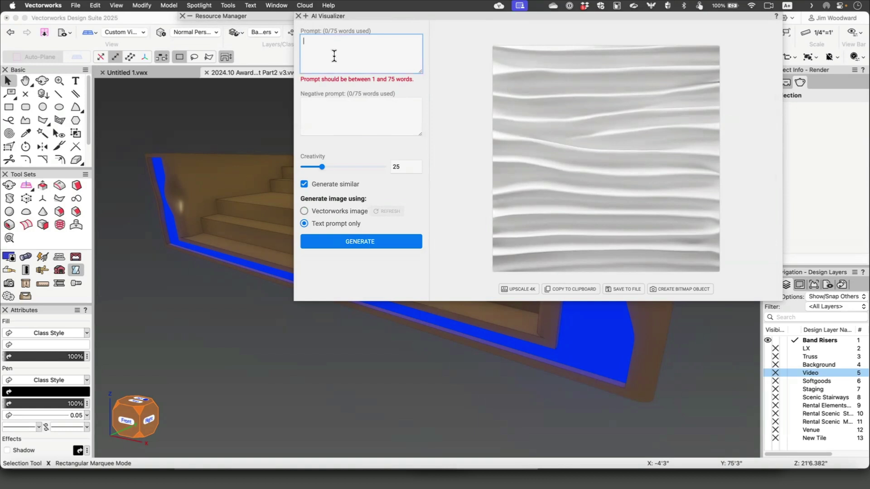
type("Wallpaper, bubbles, Black and White, Oil paint, Blue Edges, Text Shadows, circles, copper background, melting, drips, paisley")
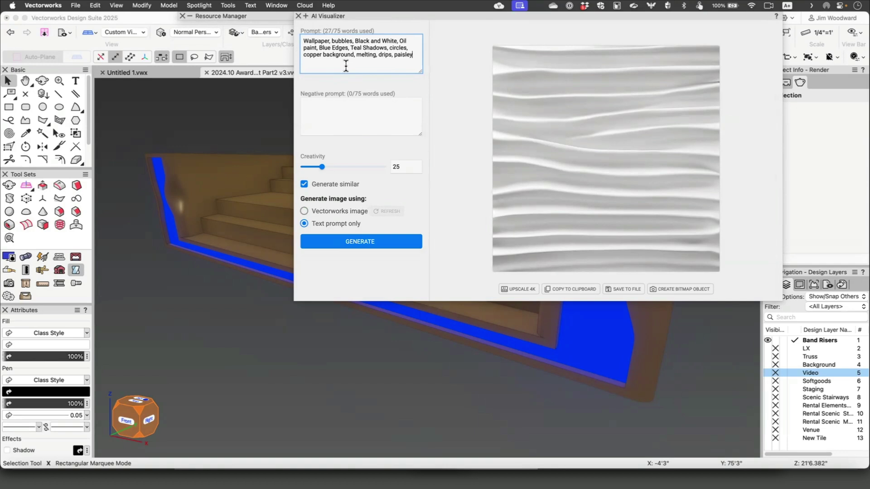
- Generate the teal, white and copper bubble image and save it as 'Screen Image'
left_click(380, 245)
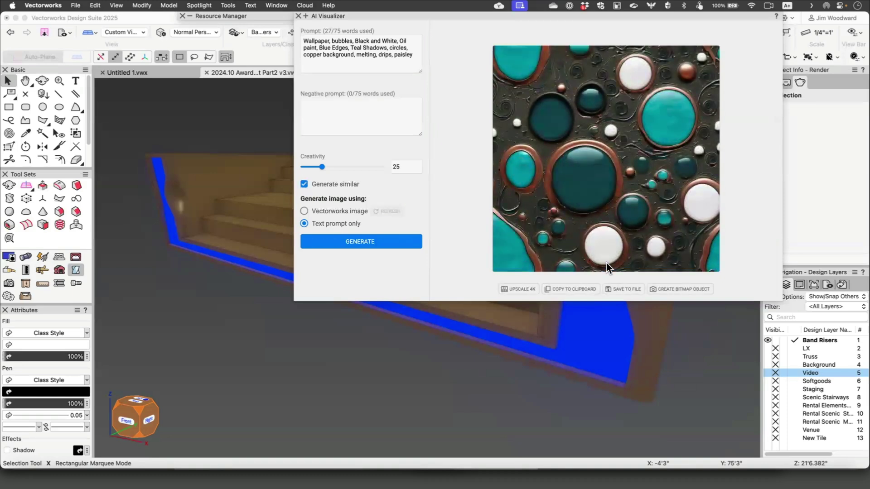
left_click(621, 288)
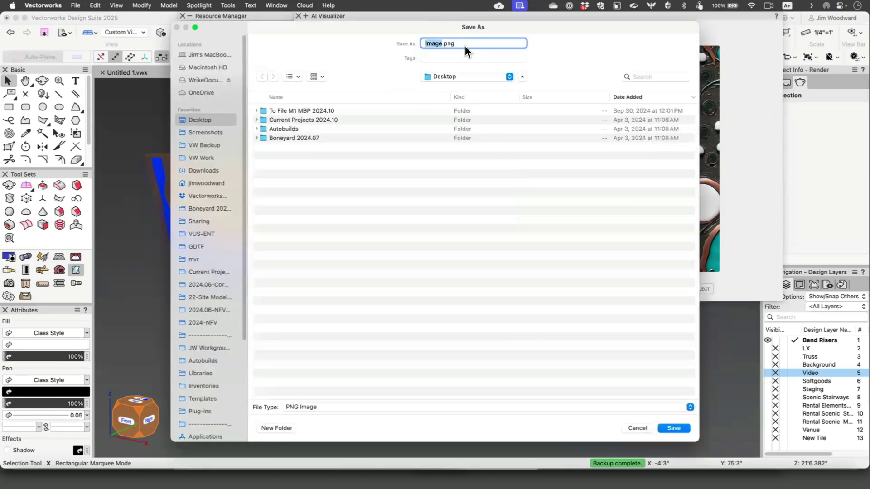
type("Screen Image")
- Confirm the PNG save and start a new Renderworks texture named Screens
left_click(673, 428)
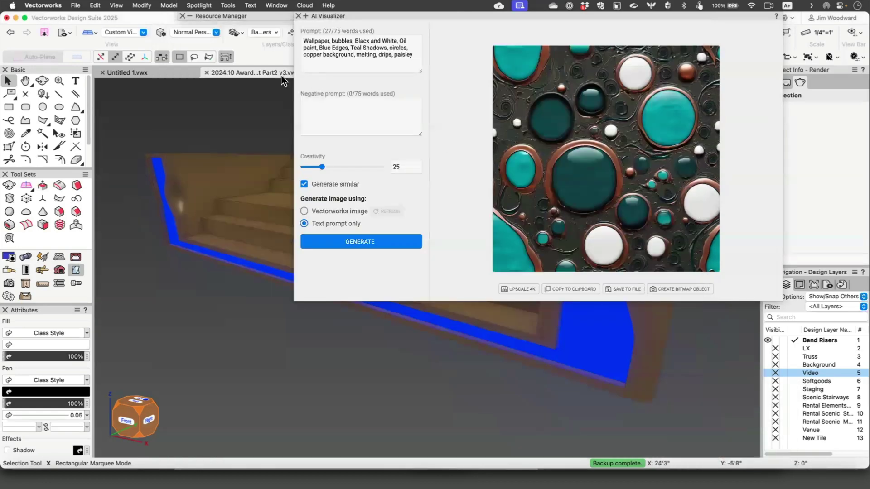
left_click(274, 15)
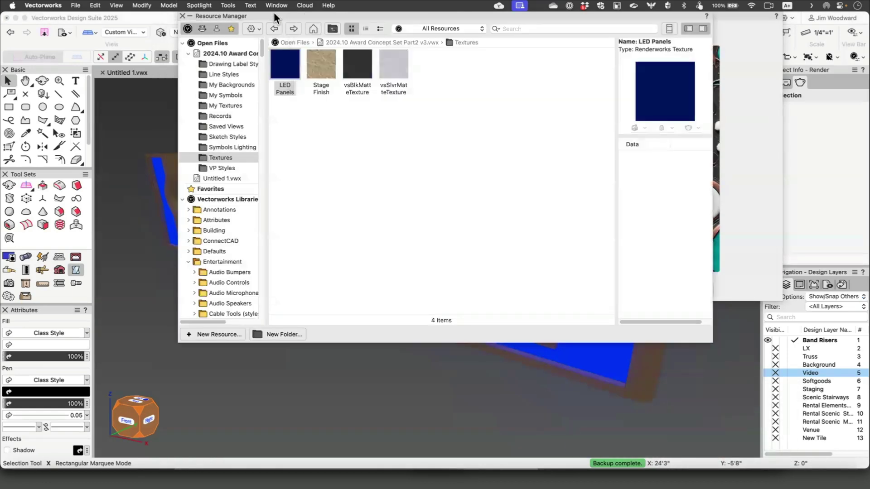
right_click(456, 93)
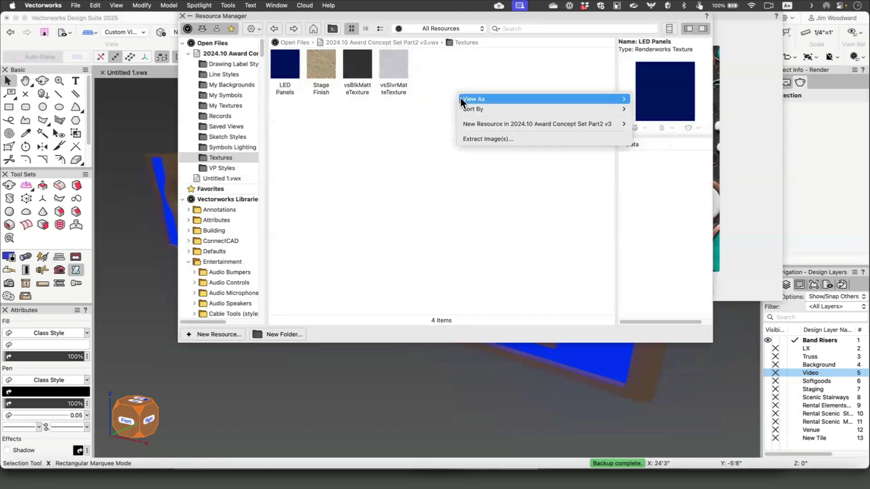
mouse_move(473, 123)
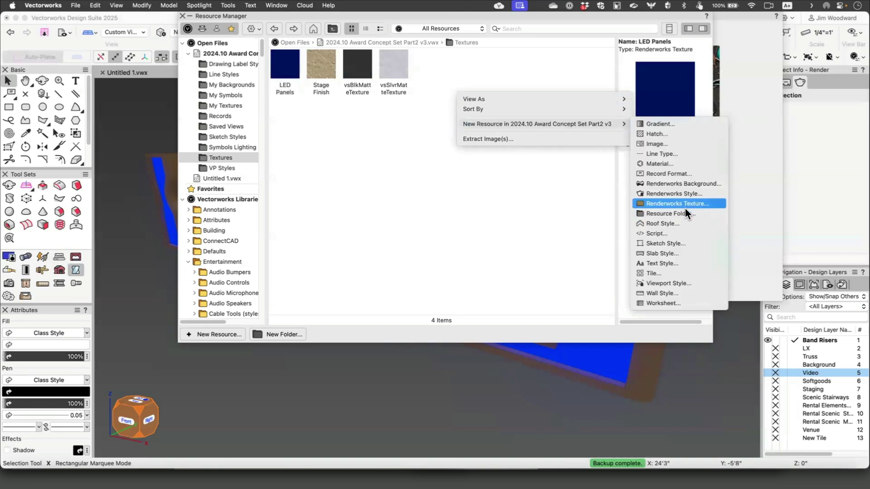
left_click(680, 204)
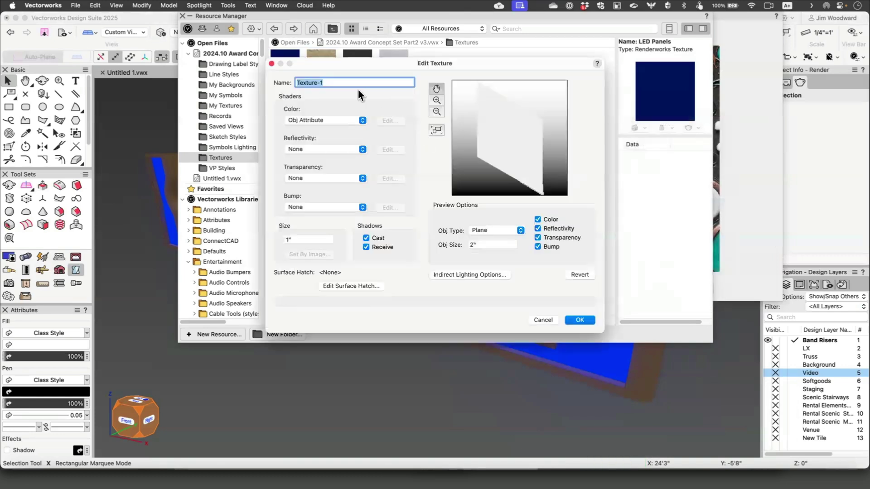
type("Scrrens")
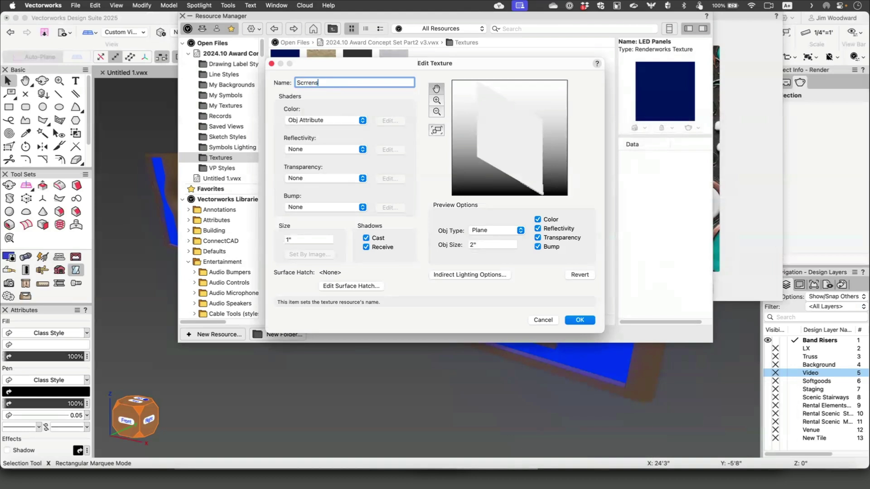
key("BackSpace")
key("BackSpace")
key("BackSpace")
key("BackSpace")
type("eens")
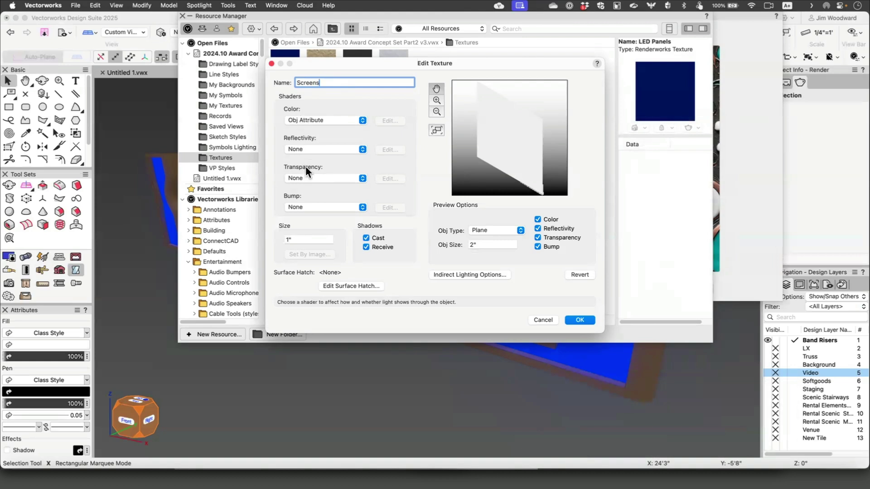
- Set the texture colour to the image Screen Image 1.png with tiling turned off
left_click(315, 119)
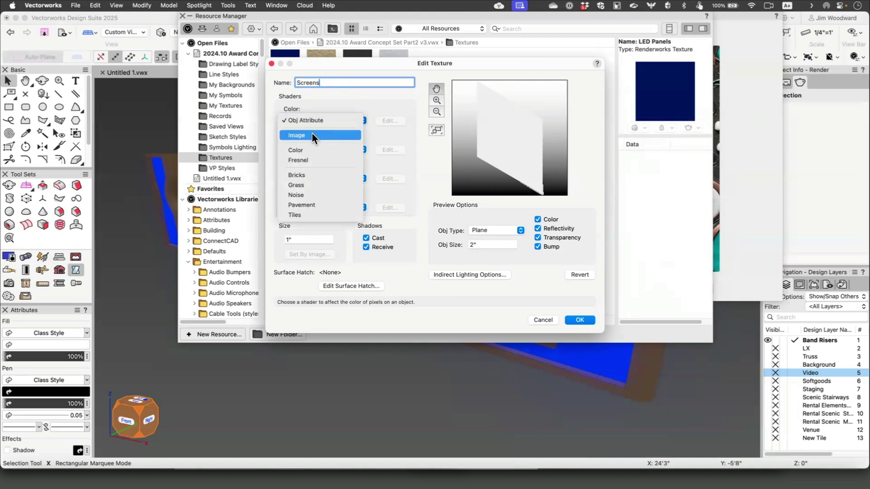
left_click(313, 136)
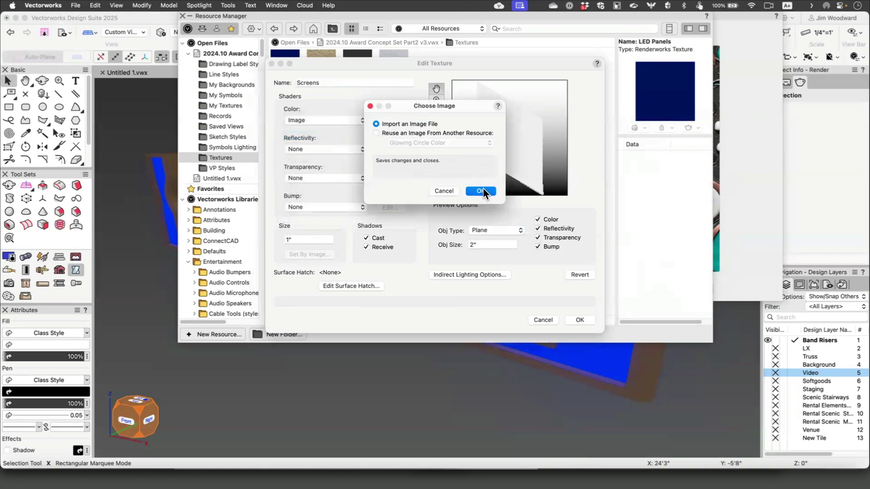
left_click(481, 191)
double_click(439, 135)
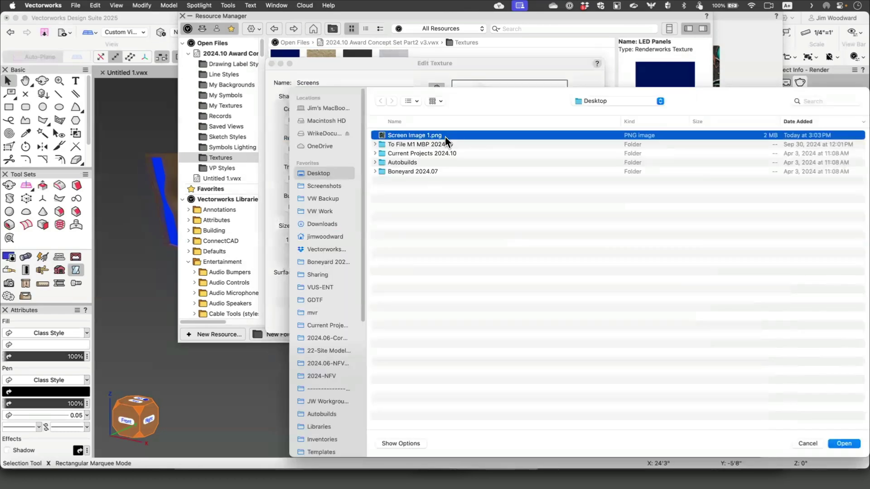
left_click(447, 113)
left_click(447, 122)
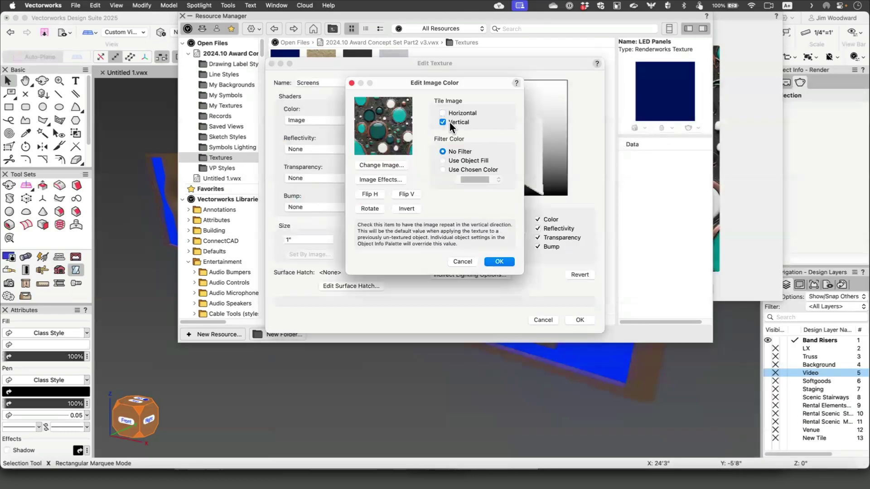
left_click(498, 262)
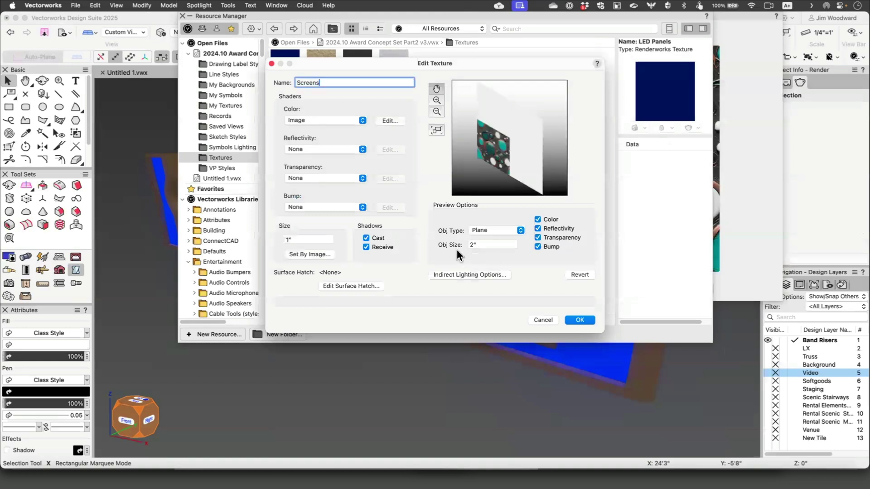
- Give the Screens texture Glow reflectivity at 45% brightness and finish creating it
left_click(315, 149)
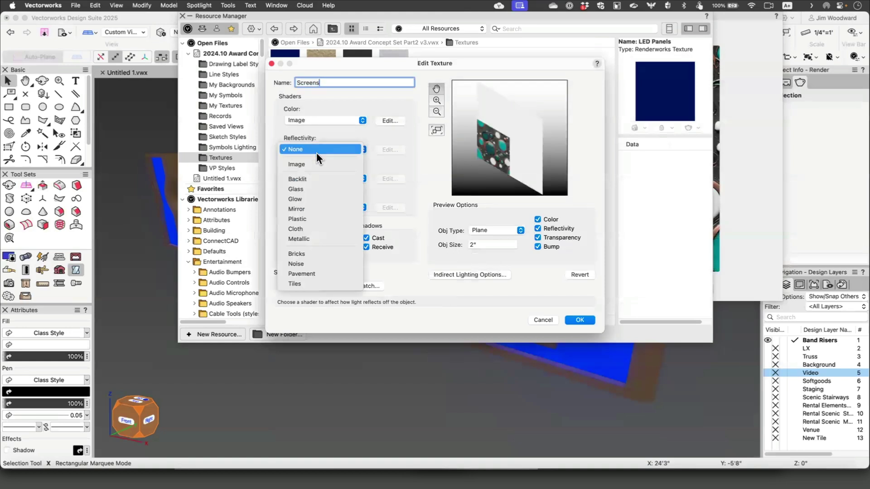
left_click(316, 199)
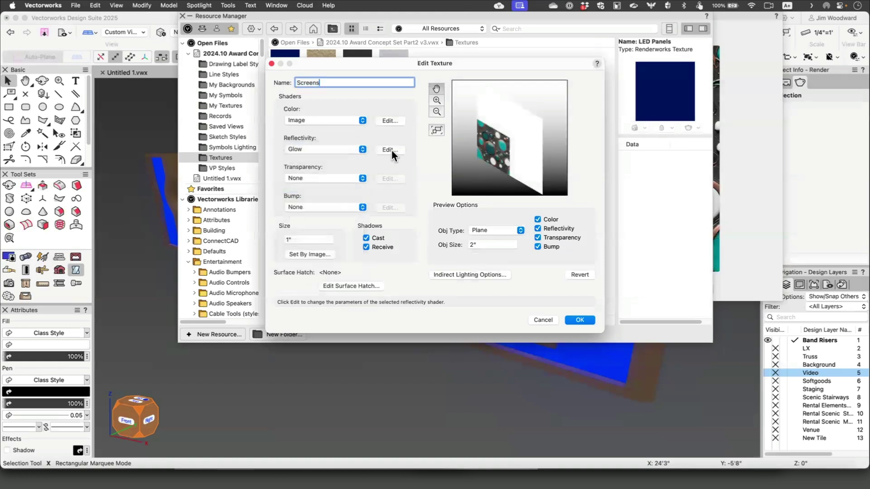
left_click(390, 149)
left_click(454, 112)
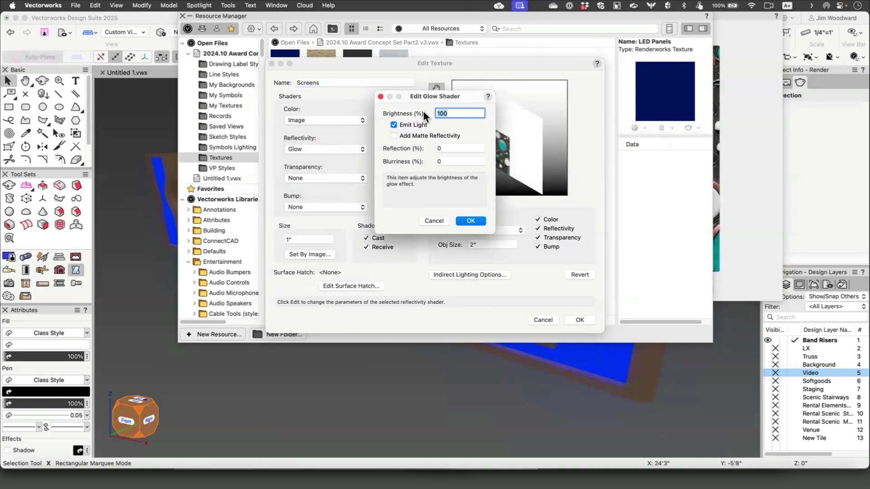
type("45")
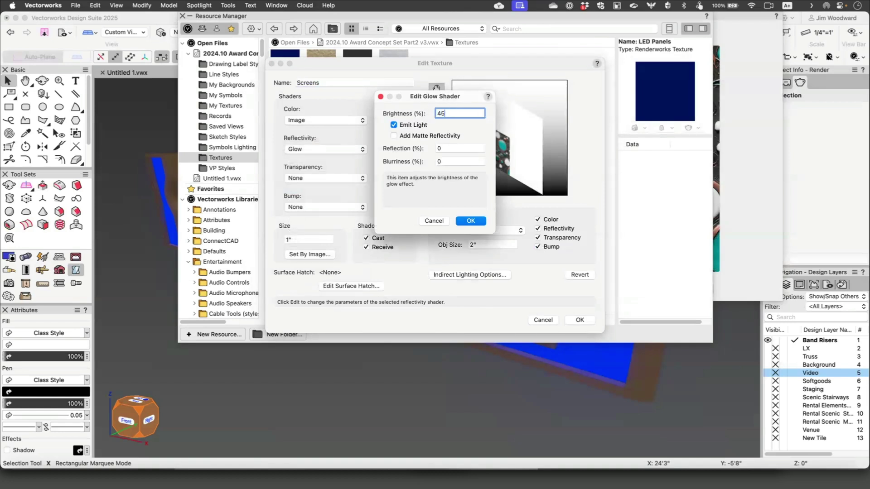
left_click(470, 221)
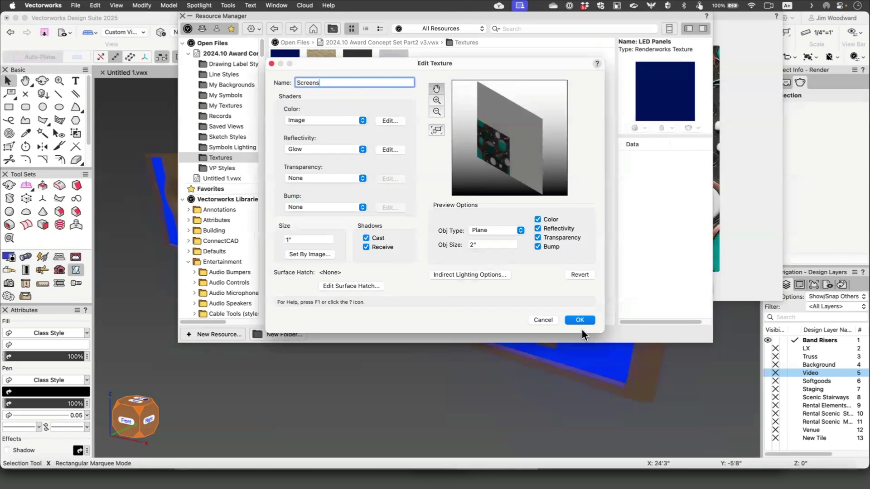
left_click(577, 317)
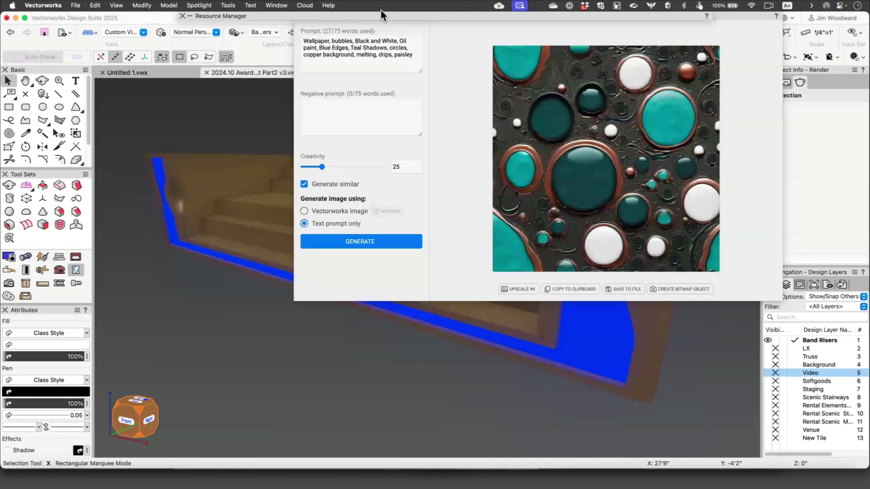
- Close the AI Visualizer, hide the Band Risers layer and make Video the active layer
left_click(302, 27)
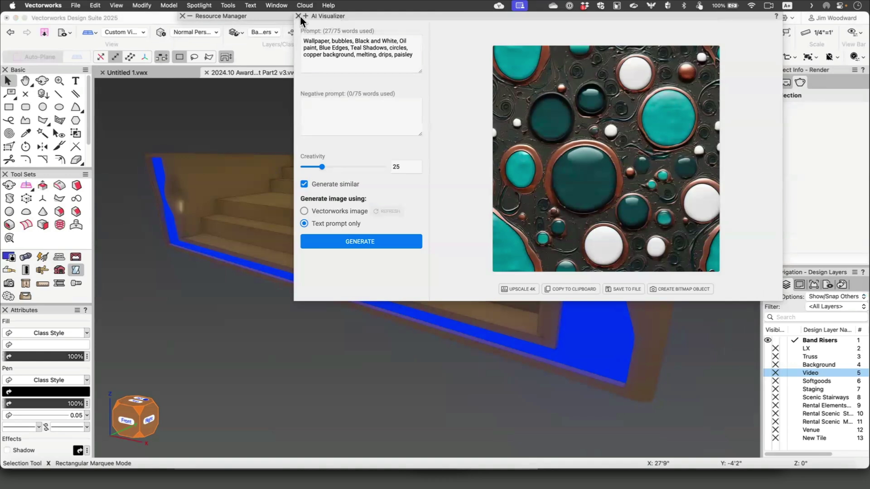
left_click(299, 15)
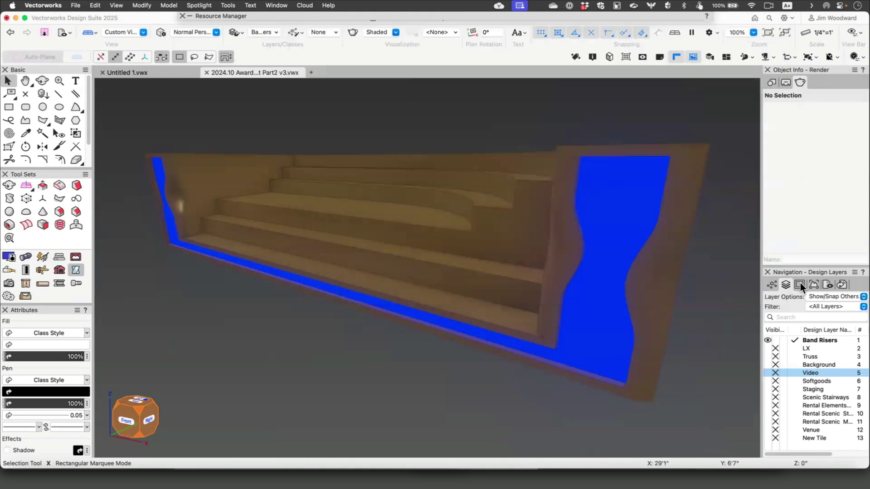
left_click(787, 340)
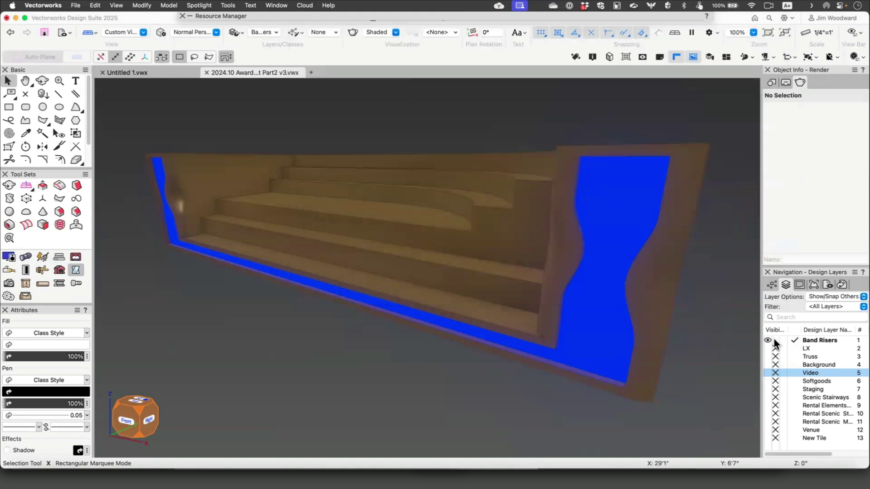
left_click(795, 372)
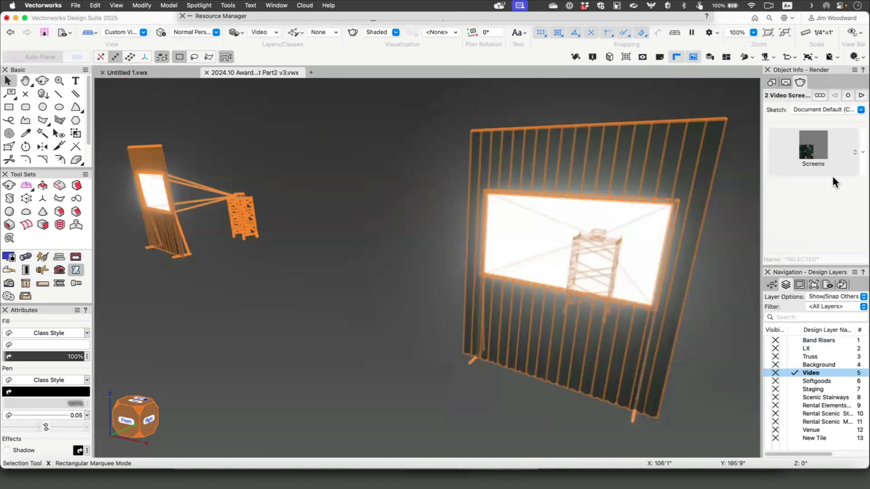
- Set both video screens' screen image to the Screens texture
left_click(770, 83)
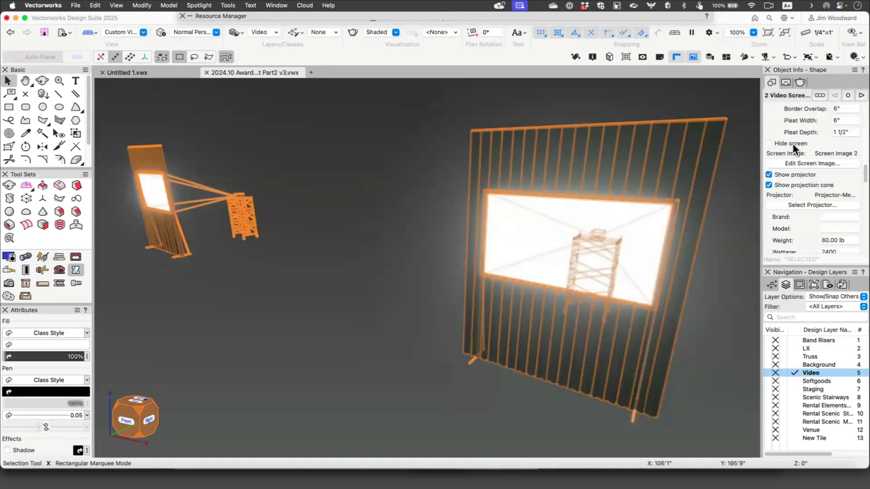
left_click(799, 163)
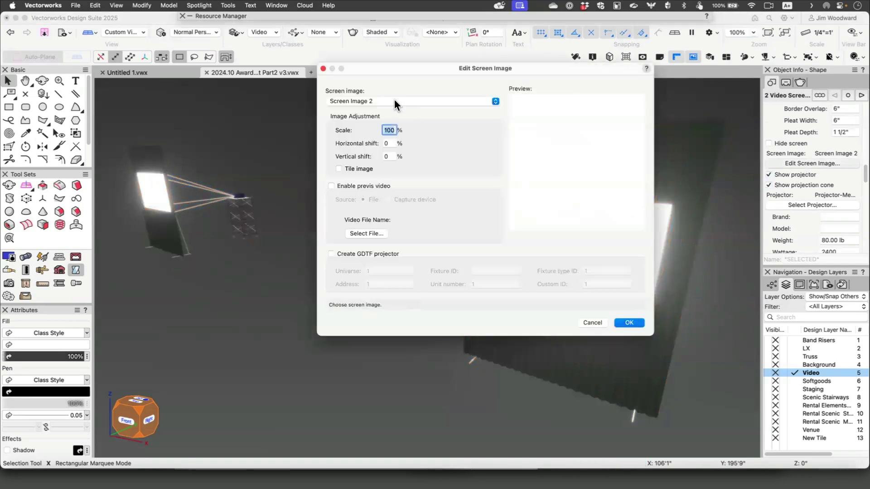
left_click(389, 101)
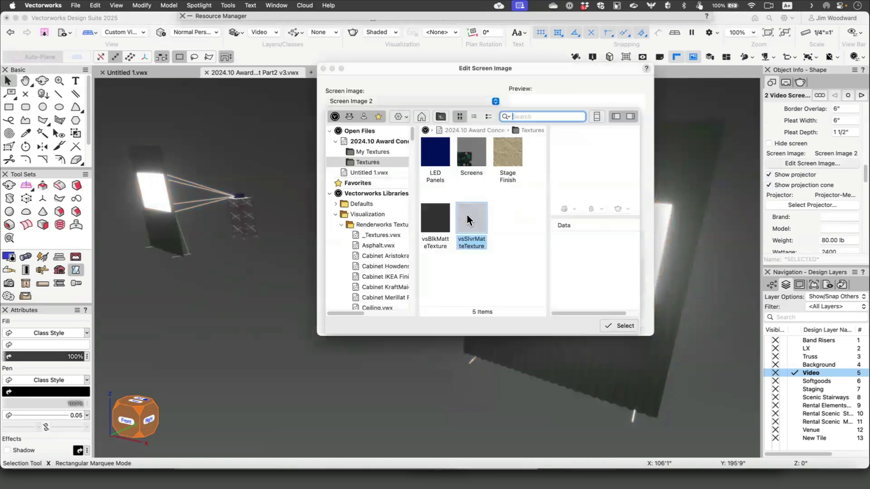
double_click(473, 158)
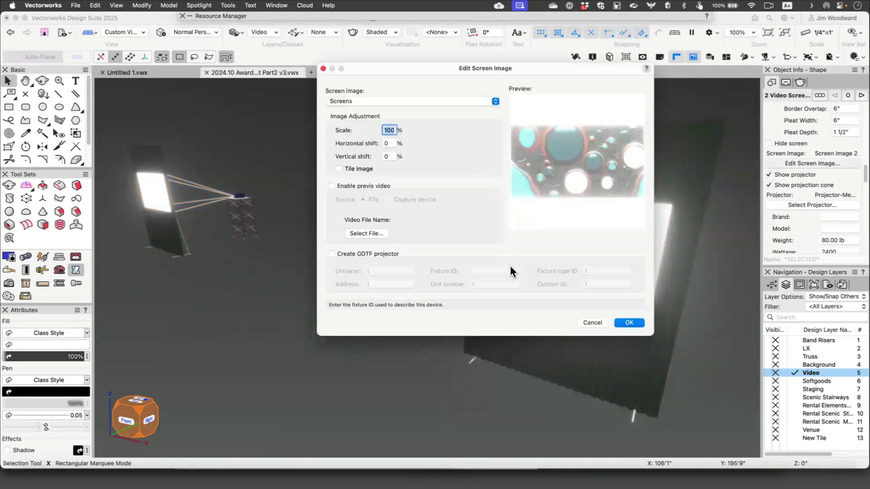
left_click(629, 322)
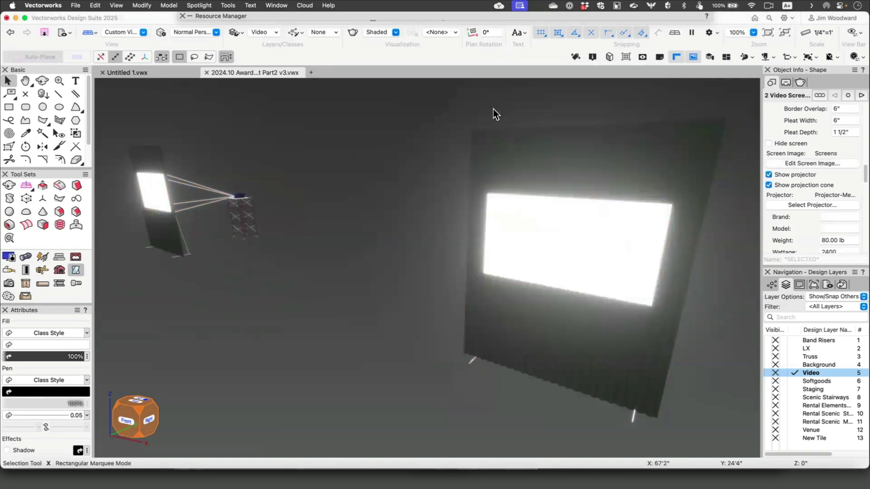
- Deselect the video screens by clicking empty space in the drawing
left_click(389, 114)
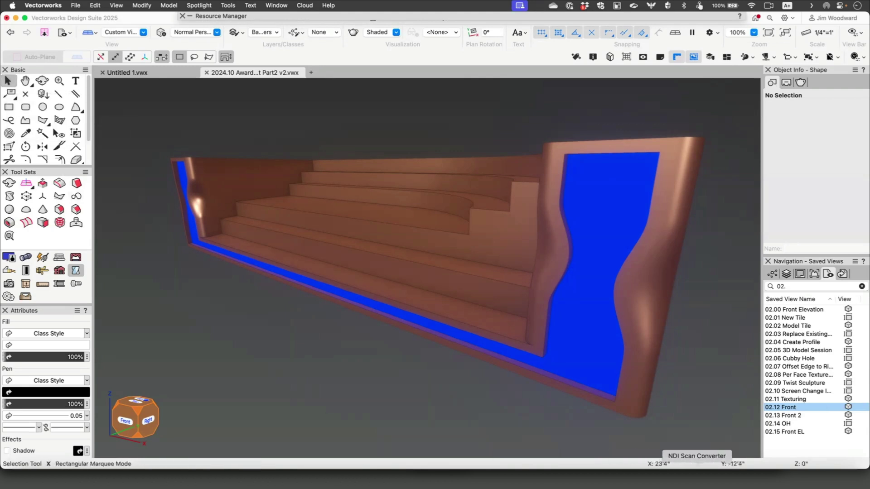
- Turn off Exposure in the shaded rendering options to darken the render
key("super+shift+alt+r")
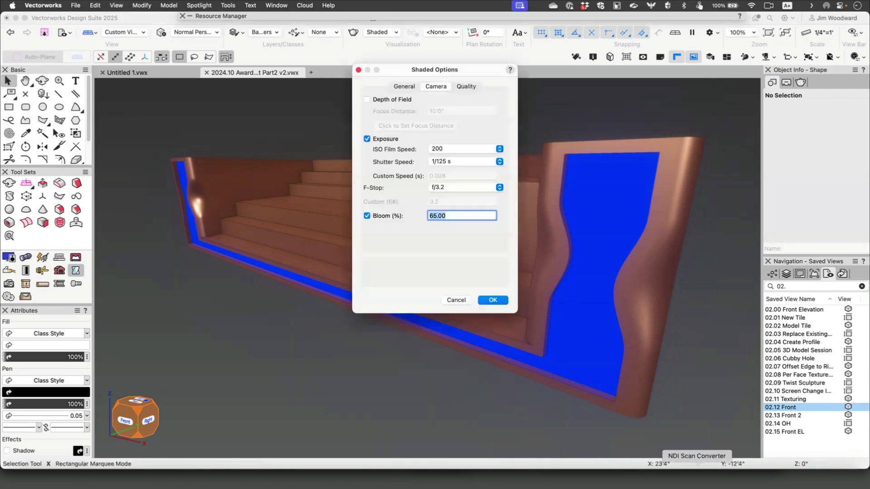
left_click(388, 138)
left_click(498, 300)
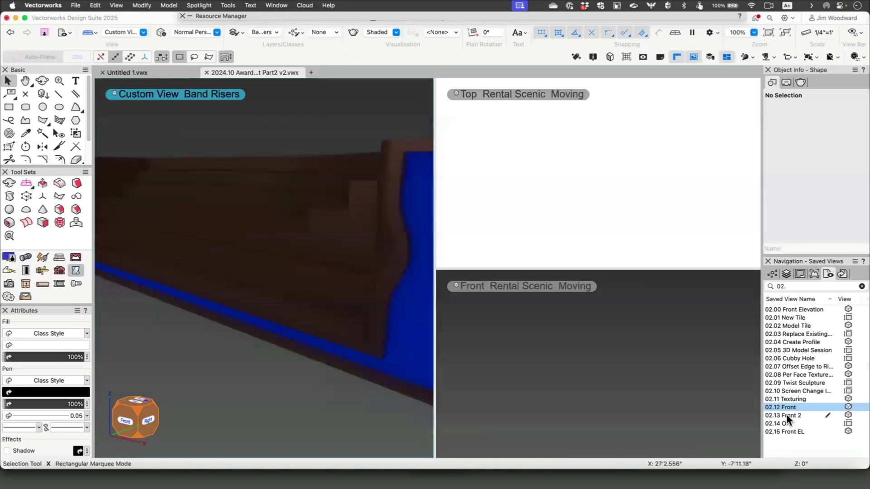
- Split the drawing into three panes, restore saved view 02.13 Front 2 and activate the top pane
left_click(618, 361)
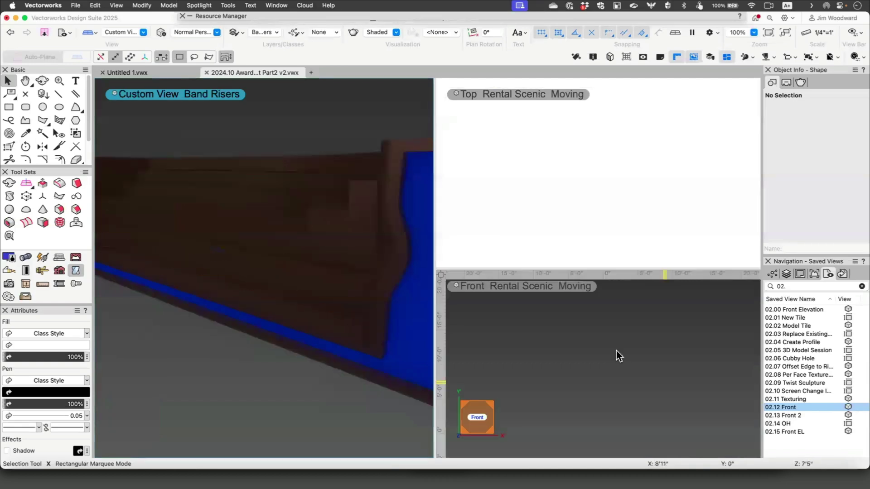
double_click(796, 415)
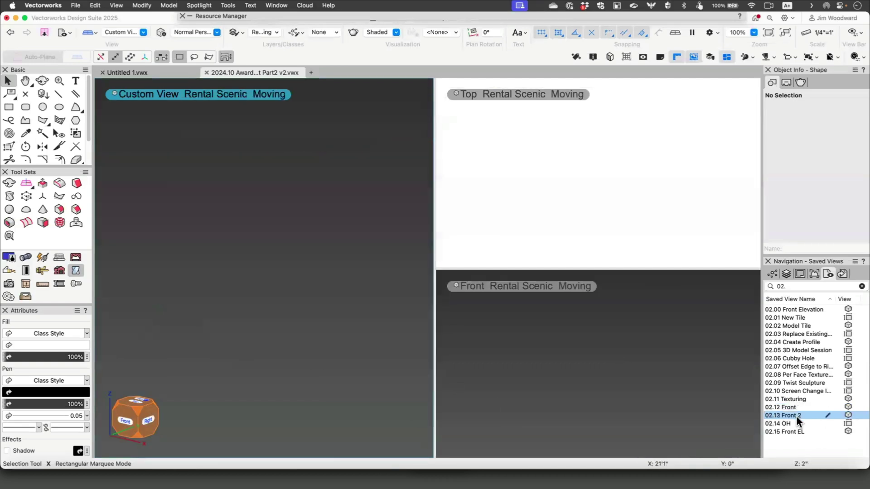
left_click(597, 199)
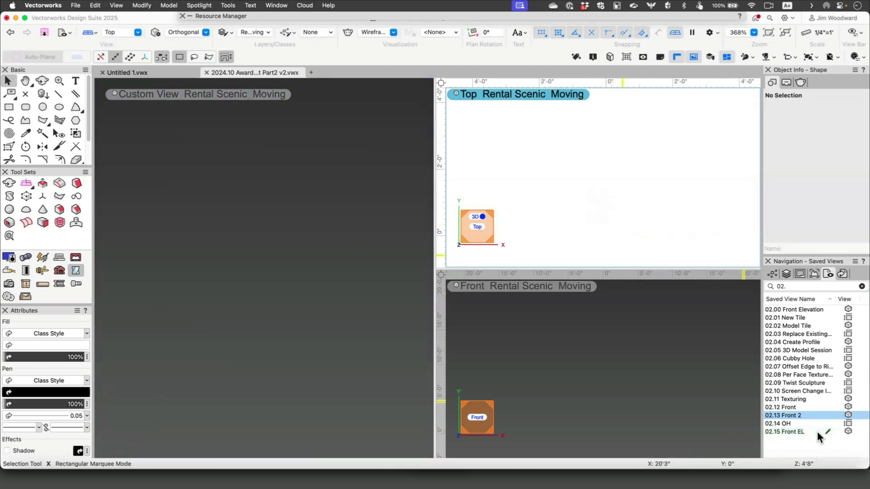
- Restore view 02.14 OH and draw a 180° arc centred on the origin with a 36" radius
double_click(793, 423)
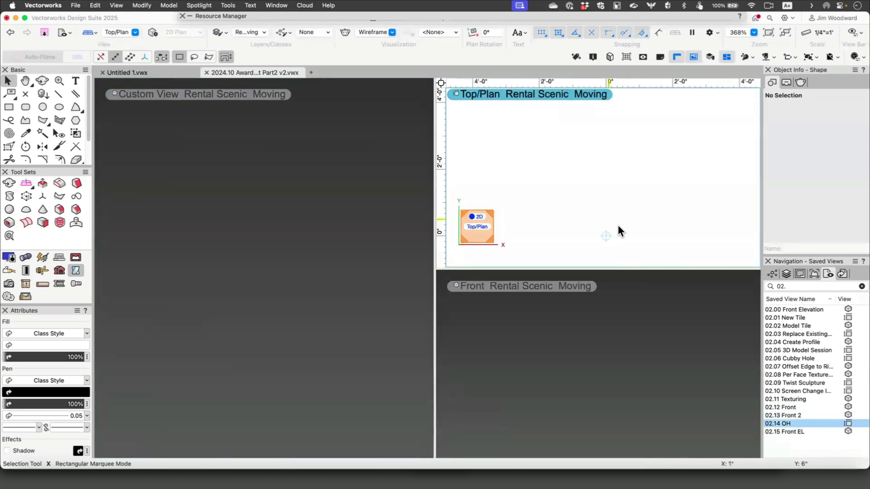
left_click(75, 107)
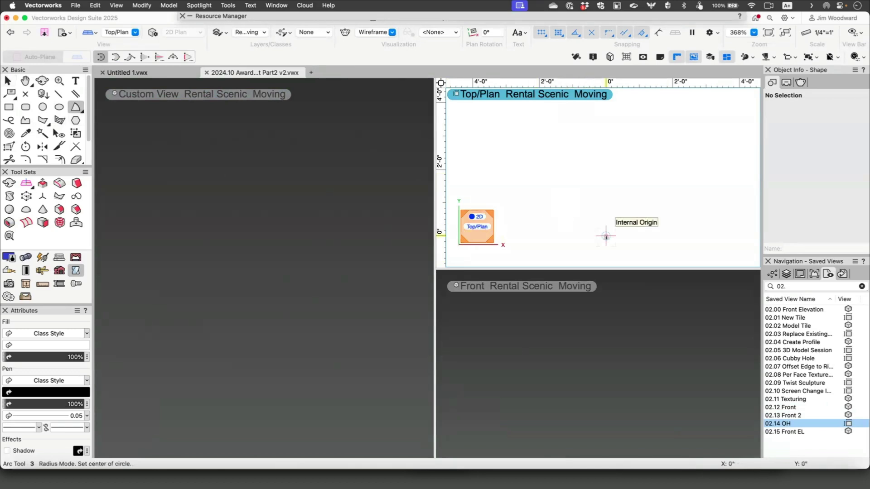
left_click(605, 236)
left_click(560, 237)
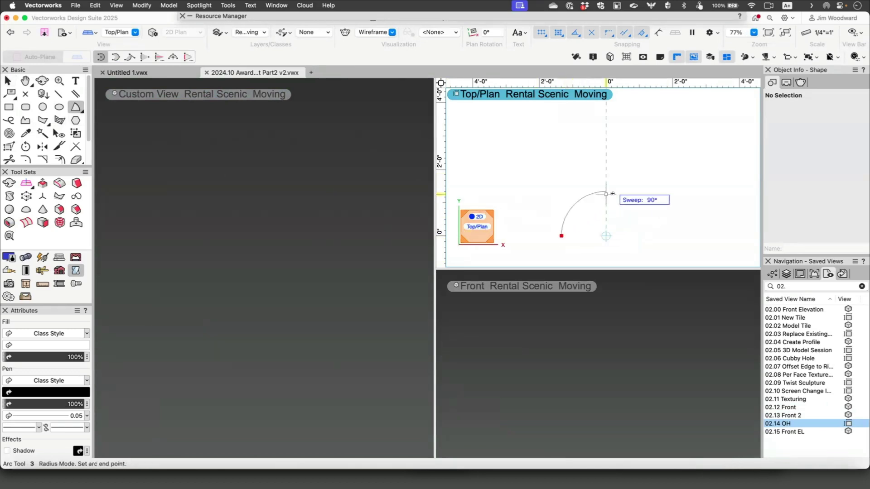
left_click(651, 236)
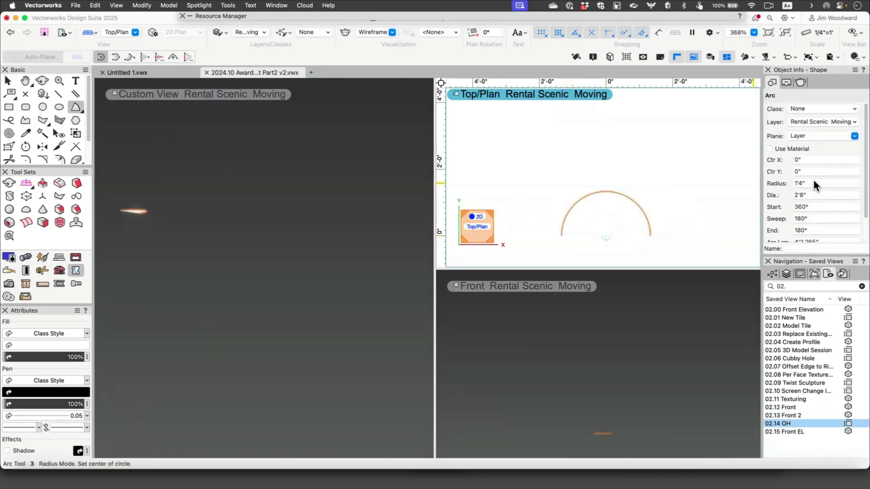
left_click(812, 181)
type("36")
key("Return")
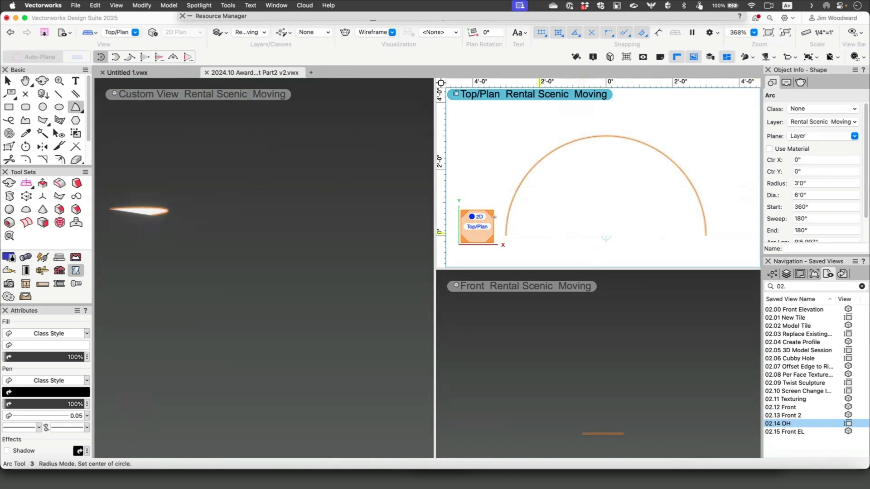
left_click(9, 107)
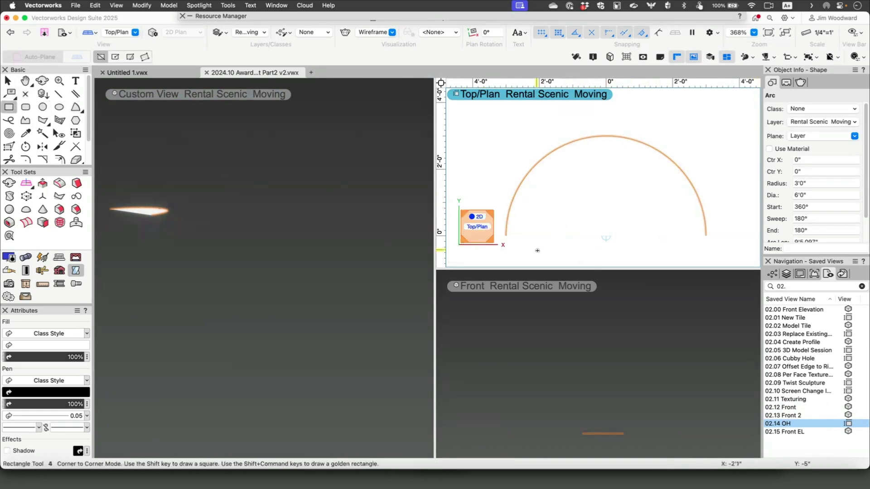
- Draw a 5" × 1" rectangle positioned at X 0, Y 0 below the arc
left_click(564, 249)
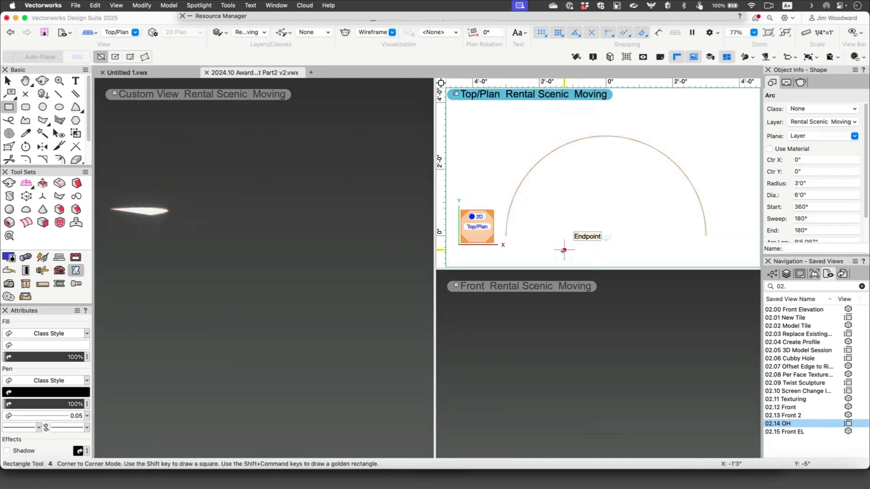
left_click(593, 257)
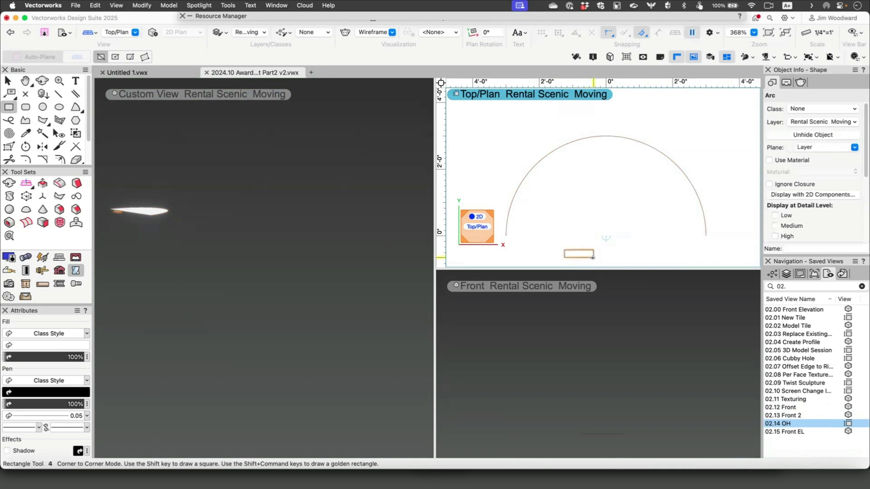
left_click(824, 160)
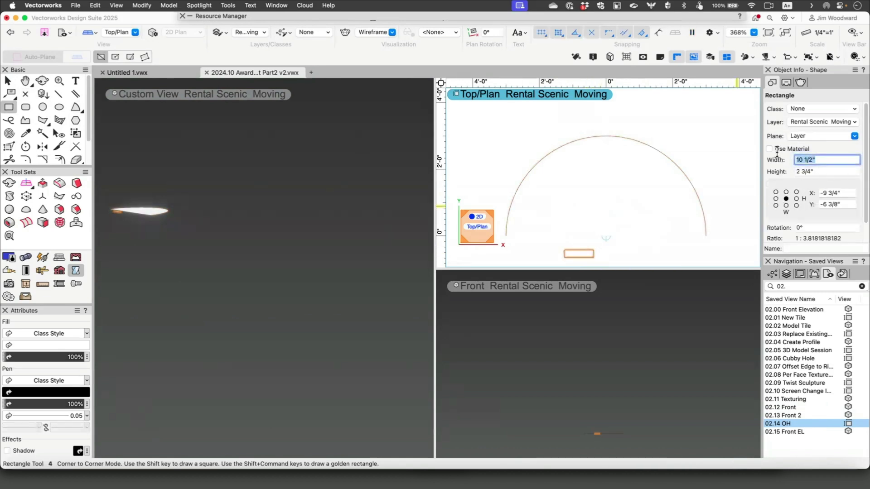
type("5")
key("Tab")
type("1")
key("Tab")
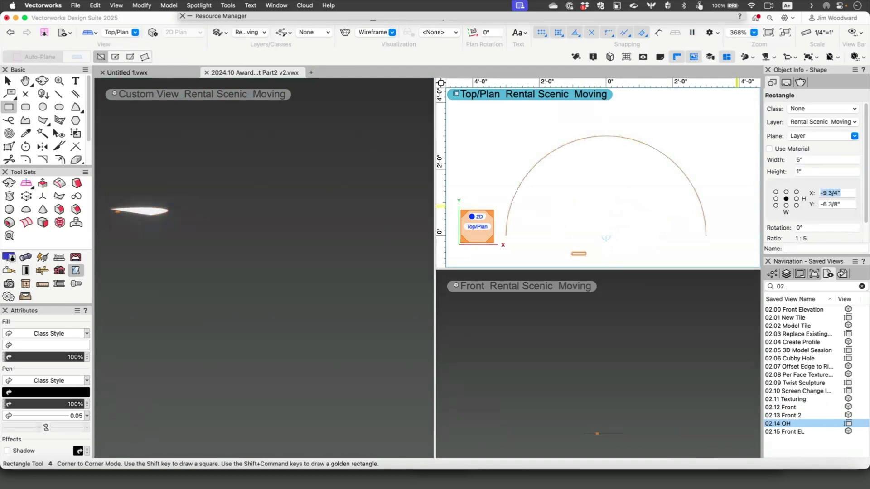
type("0")
key("Tab")
type("0")
key("Tab")
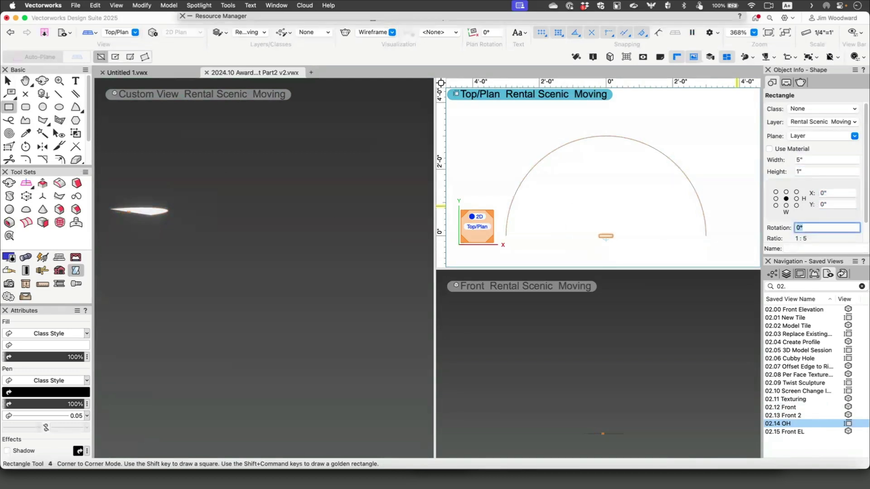
- Rotate the rectangle 12° and then select the semicircular arc
left_click(8, 81)
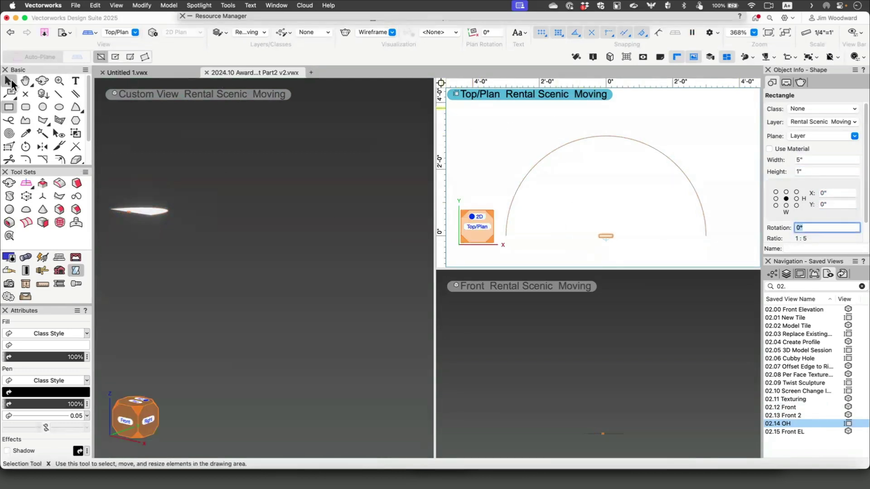
right_click(9, 80)
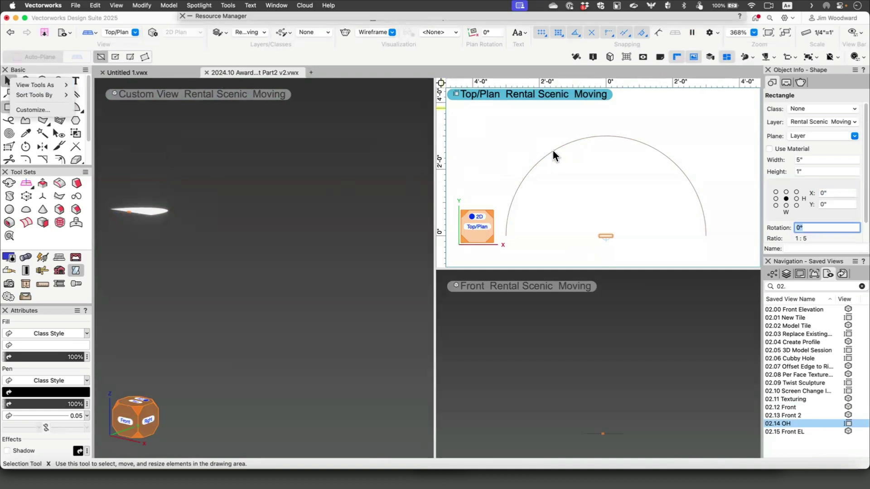
key("Escape")
key("4")
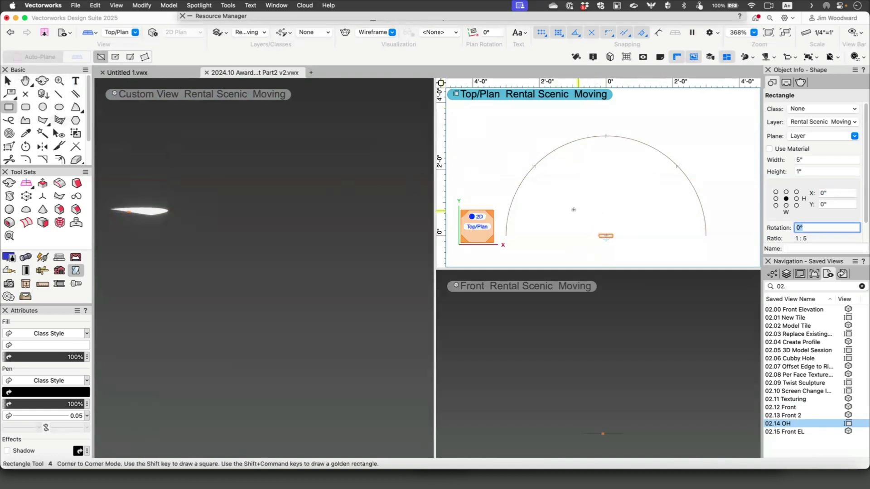
key("super+alt+r")
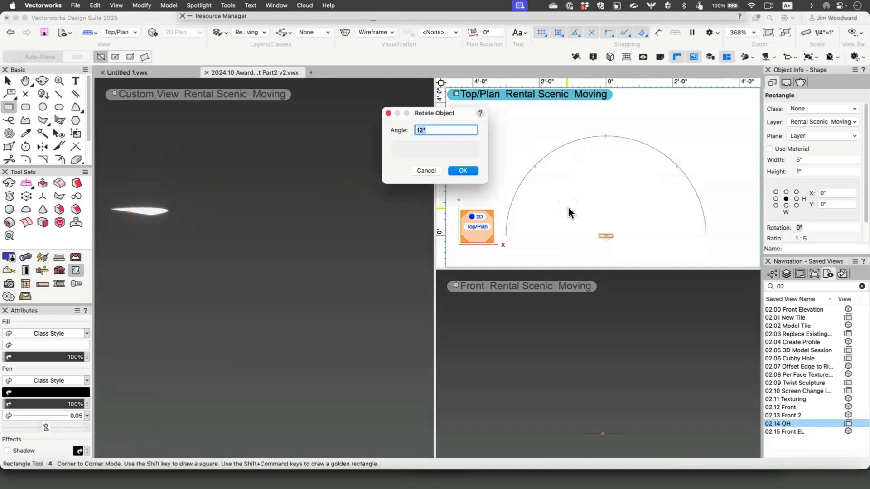
key("Return")
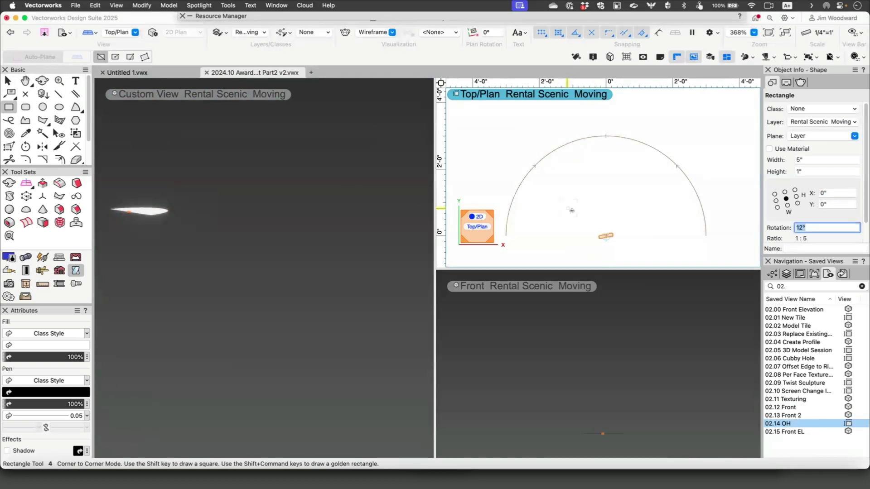
type("xx")
key("Escape")
key("x")
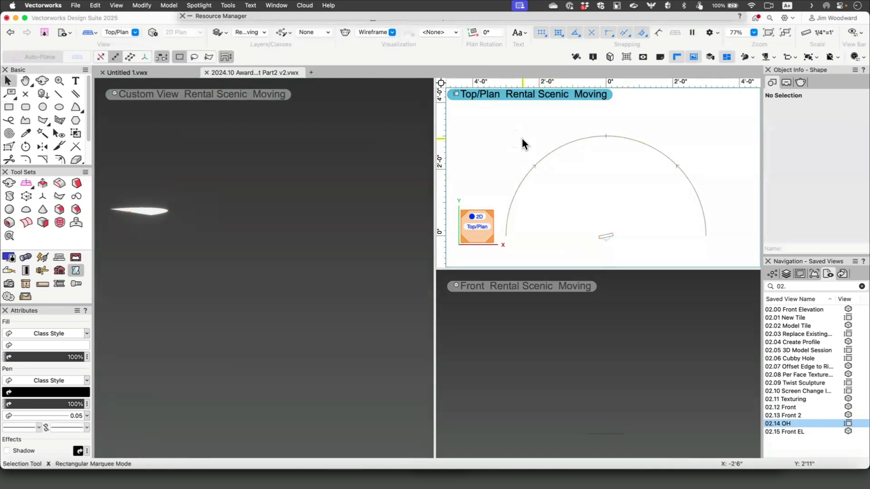
left_click(542, 157)
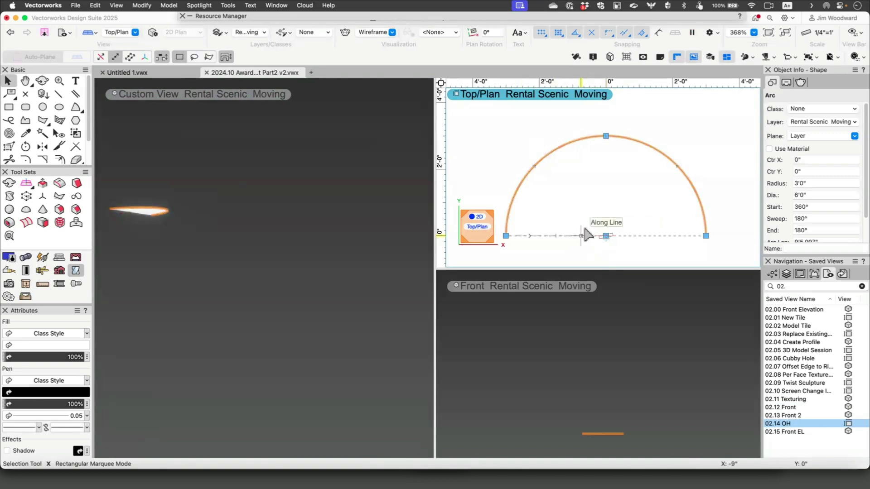
- Duplicate the rectangle 20 times along the arc with Duplicate Along Path
left_click(605, 235, "shift")
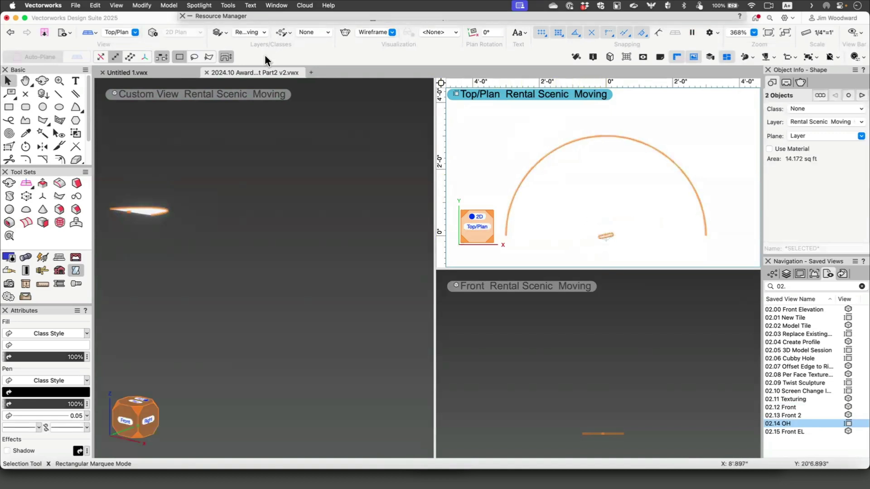
left_click(94, 5)
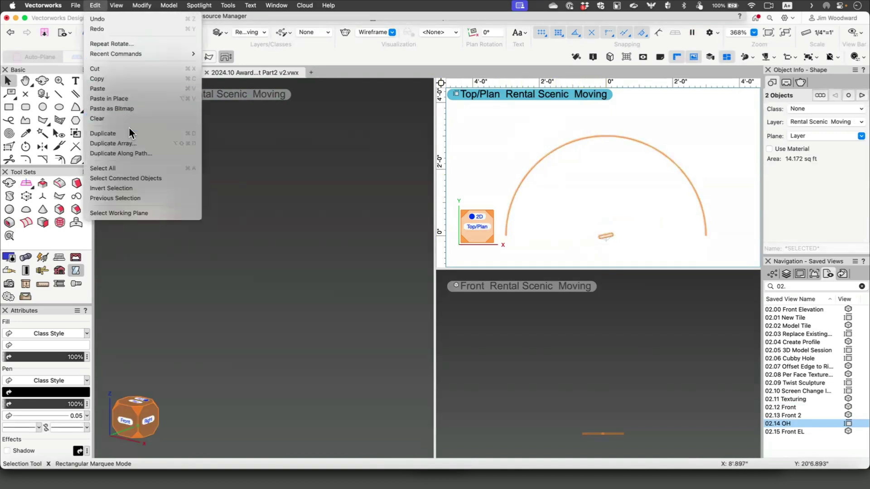
left_click(135, 155)
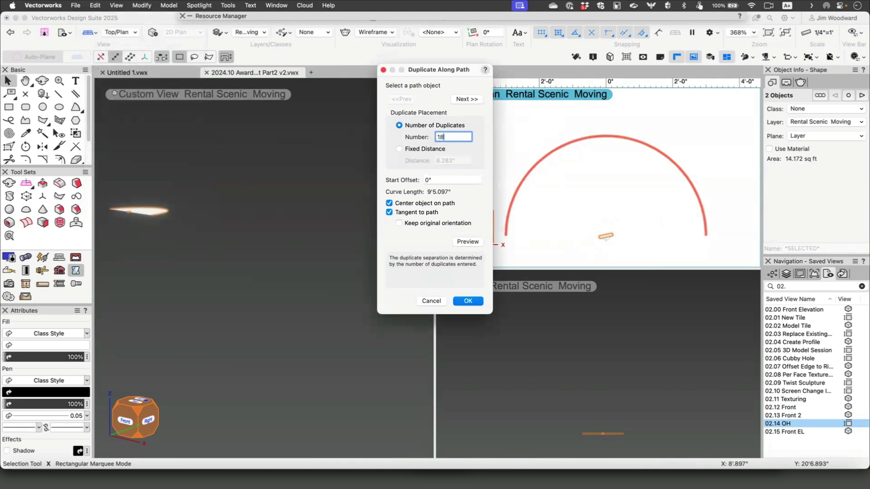
left_click(475, 242)
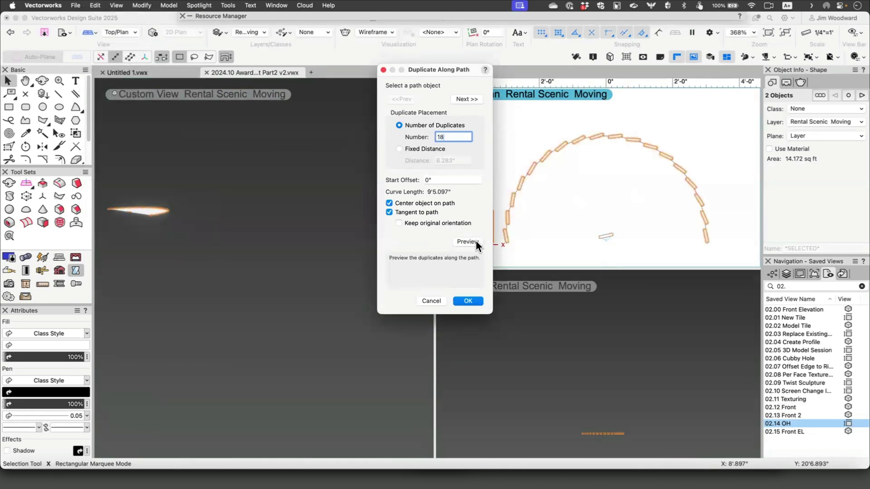
double_click(435, 136)
type("20")
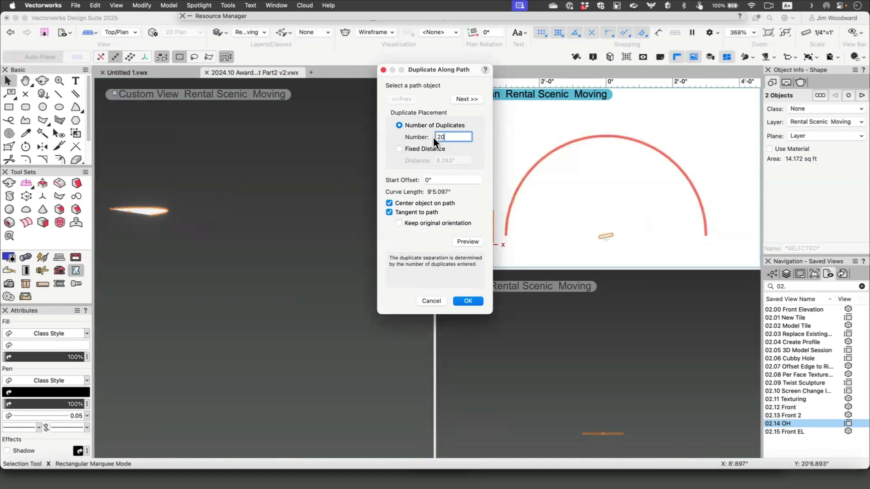
left_click(467, 301)
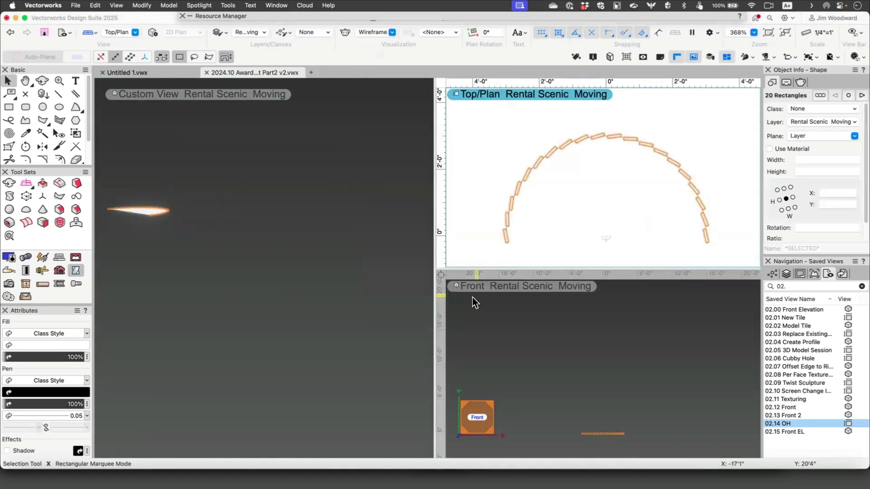
left_click(666, 141)
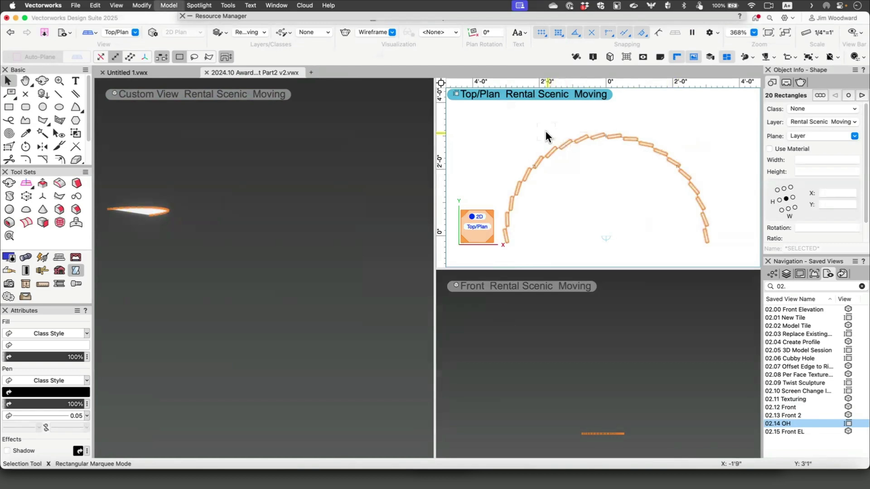
- Extrude the 20 rectangles into a 14'0"-tall column and centre it in the 3D pane
key("super+e")
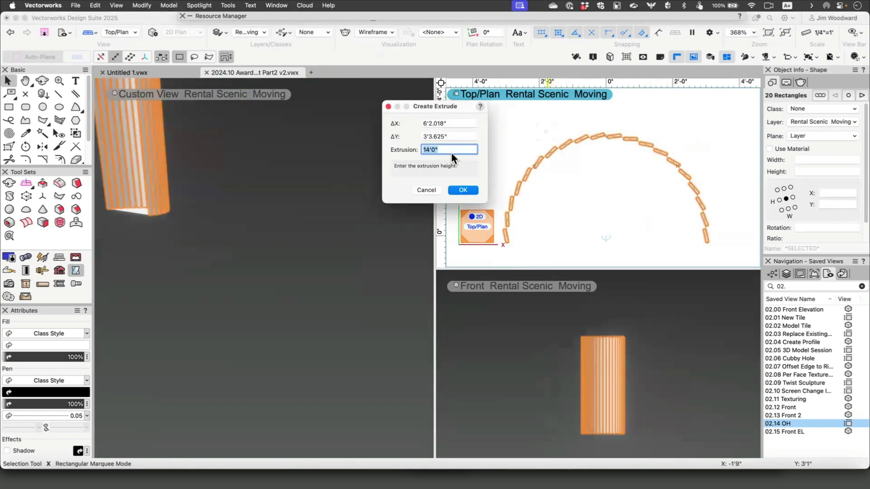
type("12")
key("Return")
left_click(249, 194)
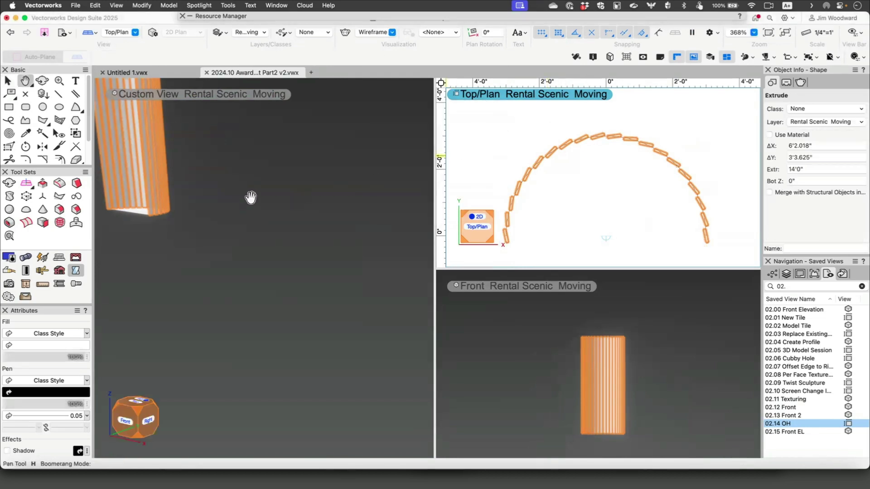
key("h")
left_click_drag(248, 194, 341, 301)
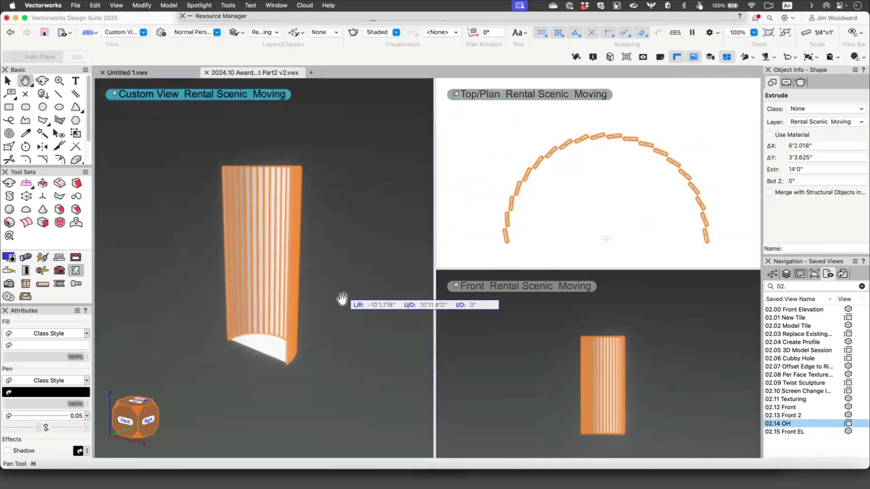
key("x")
left_click(580, 340)
left_click(602, 249)
left_click(246, 207)
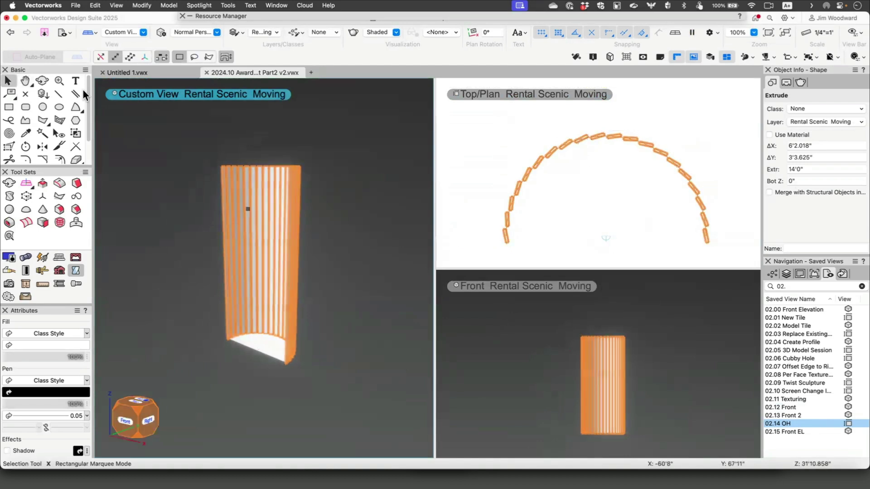
- Set the Deform tool to Bulge mode and select the louvred column in plan view
left_click(10, 200)
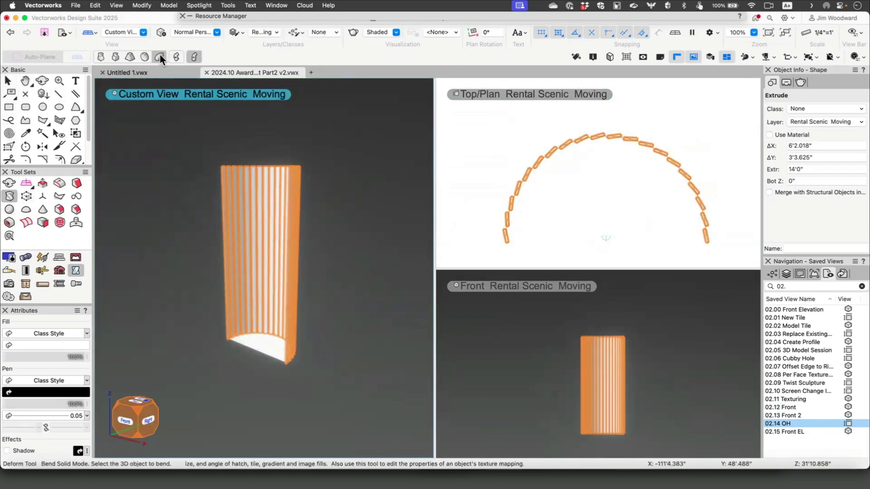
left_click(143, 58)
left_click(605, 236)
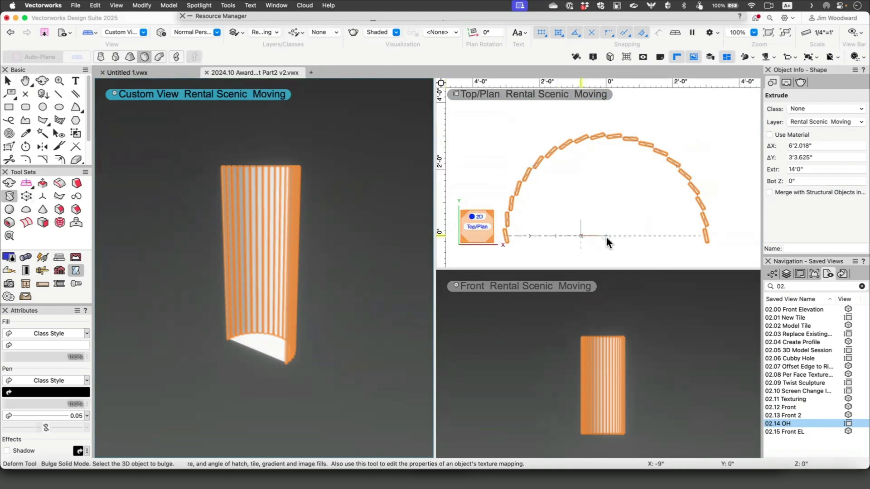
key("x")
left_click(602, 136)
key("super+a")
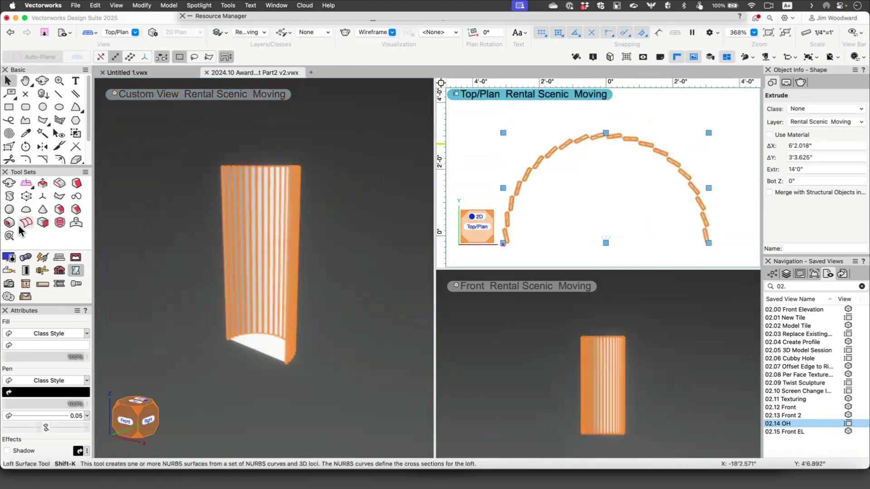
- Pinch the column's waist into an hourglass and merge its slats into one Solid Addition
left_click(10, 198)
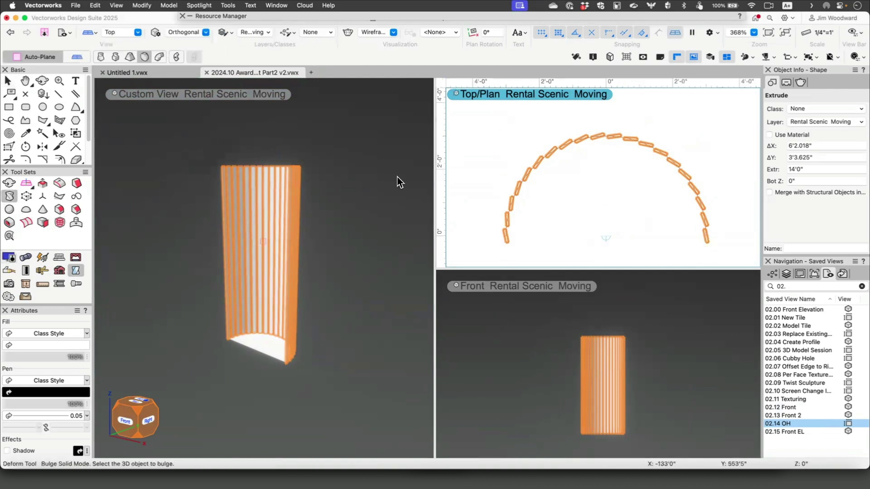
left_click(600, 135)
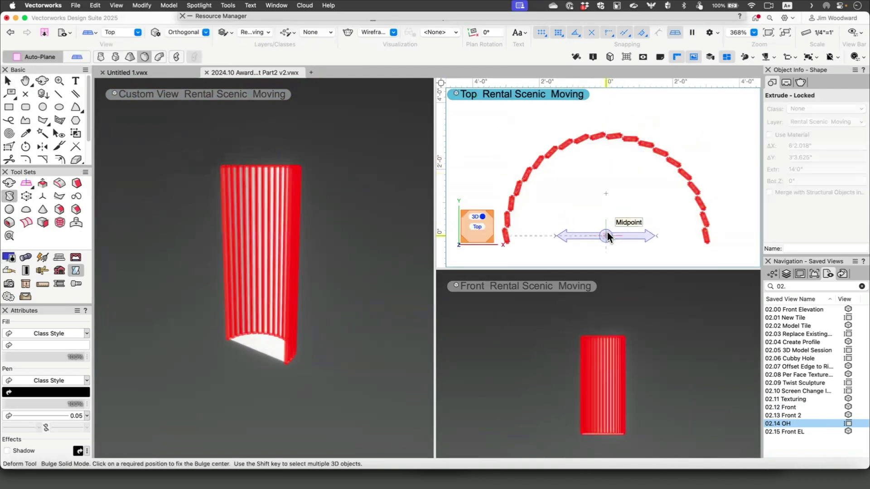
left_click(606, 232)
left_click(637, 234)
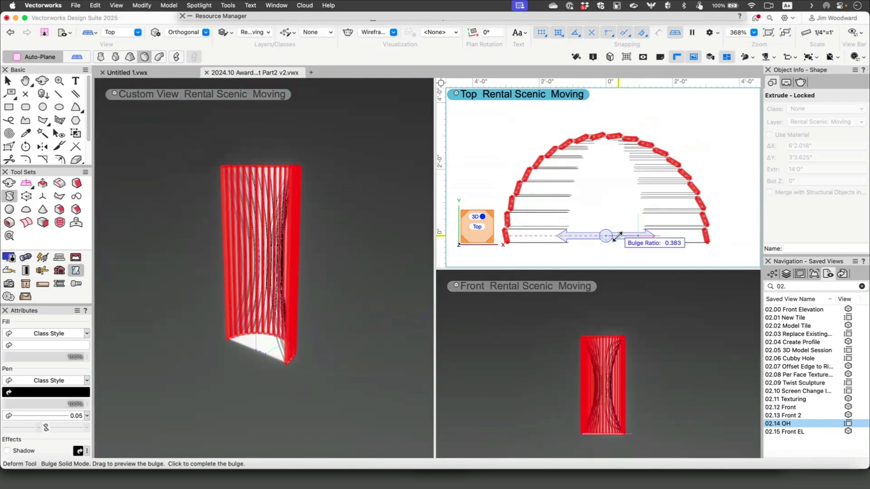
left_click(617, 236)
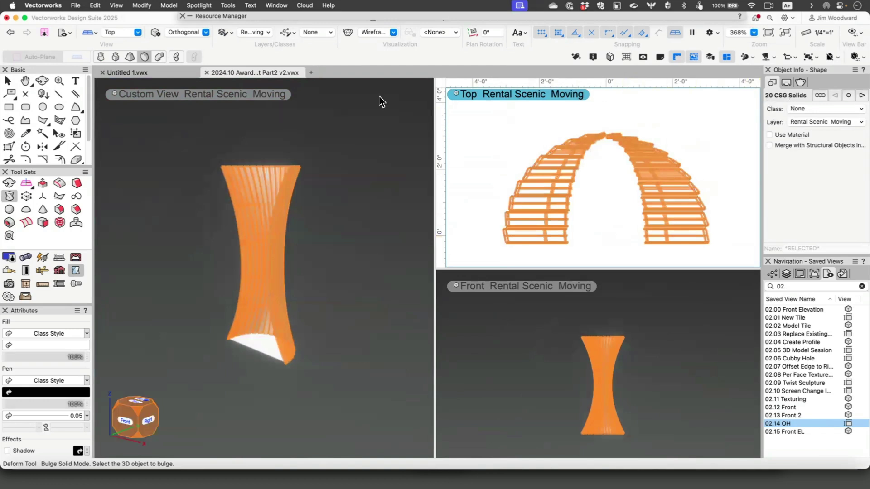
left_click(168, 6)
left_click(174, 17)
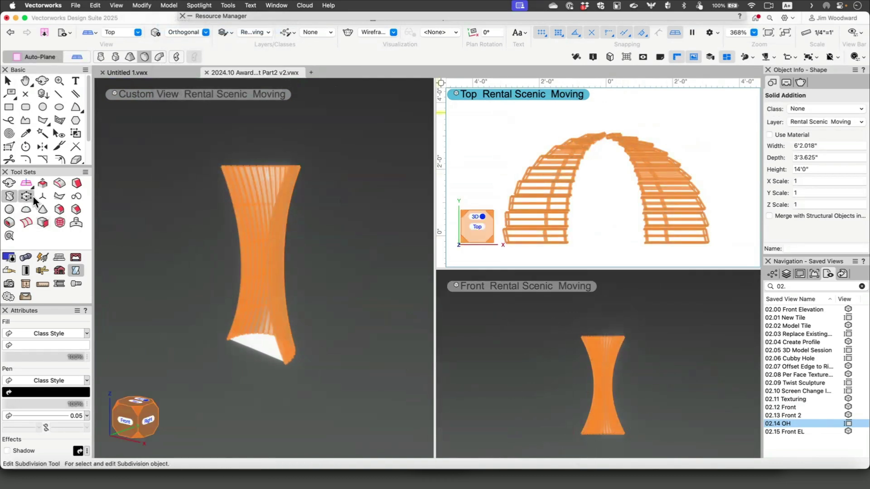
- Bend the hourglass column's upper part to the right, giving a 9'4.059" × 3'3.625" × 15'1.352" solid
left_click(158, 57)
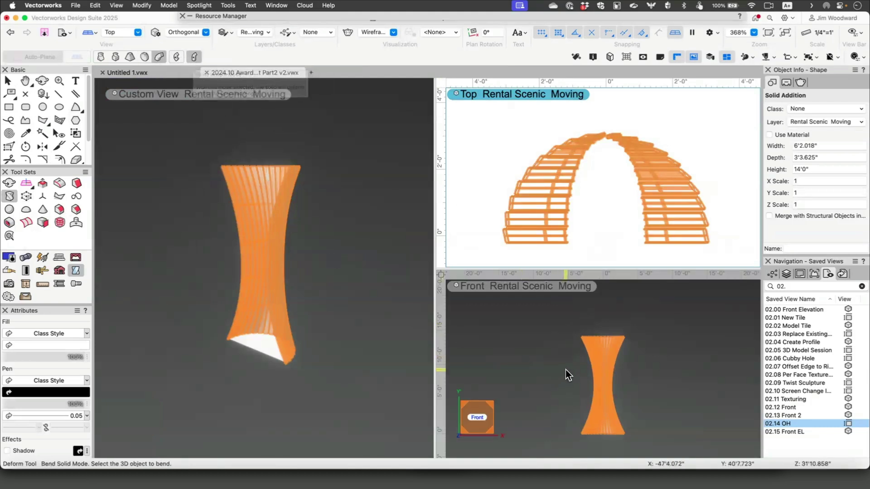
left_click(602, 408)
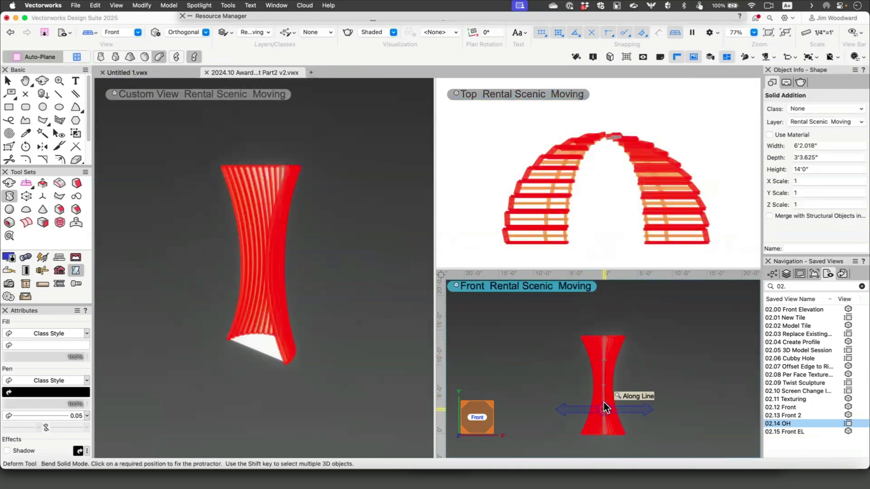
left_click(604, 401)
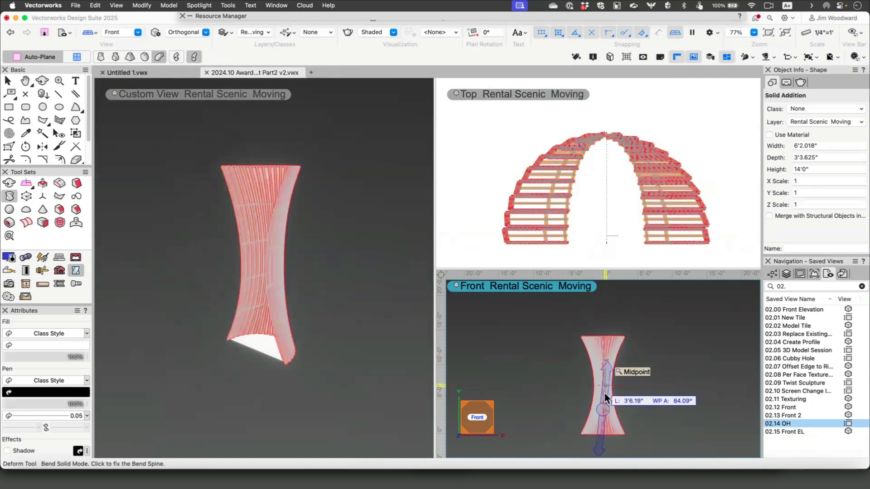
left_click(602, 308)
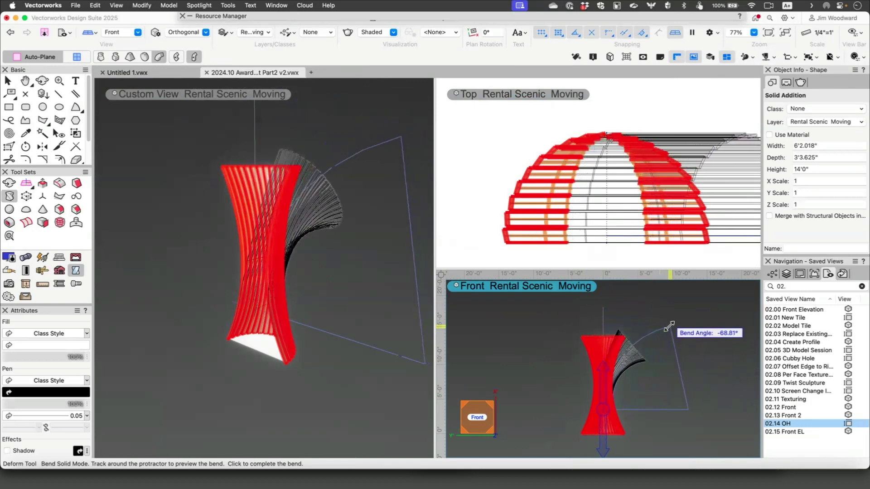
left_click(670, 326)
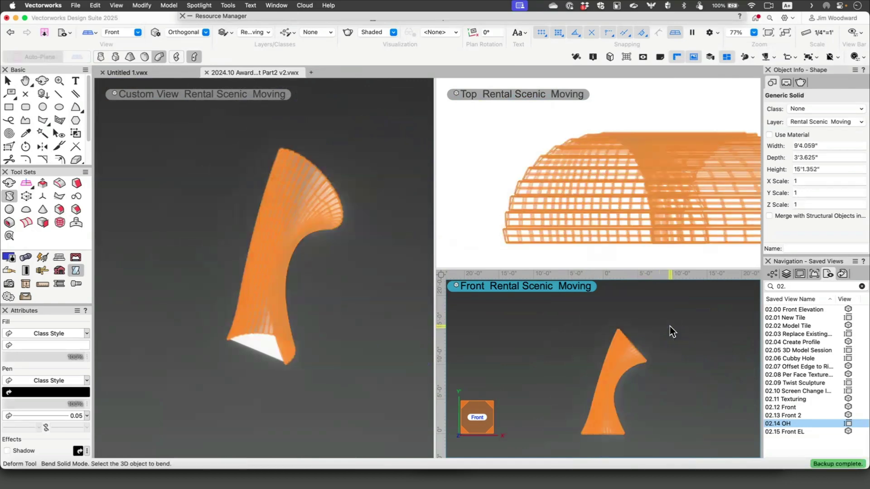
- Turn the bent column into a symbol named 'Twist' stored in the root folder
key("F11")
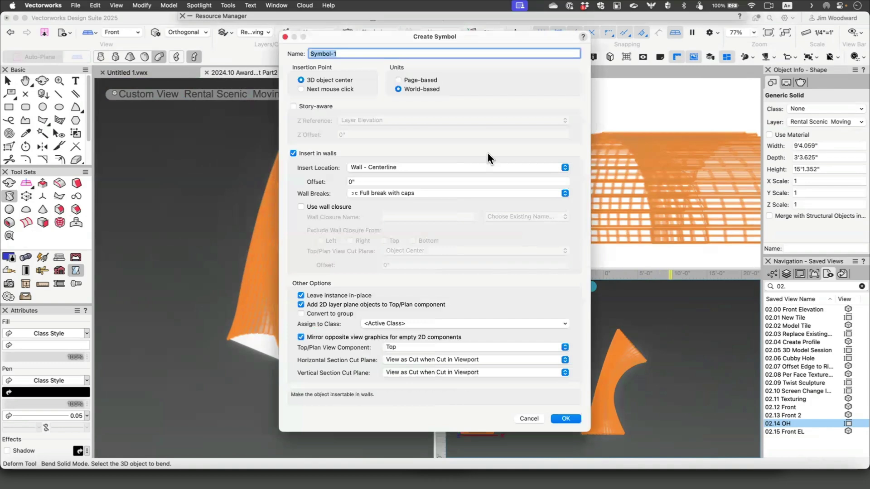
type("Twist")
key("Return")
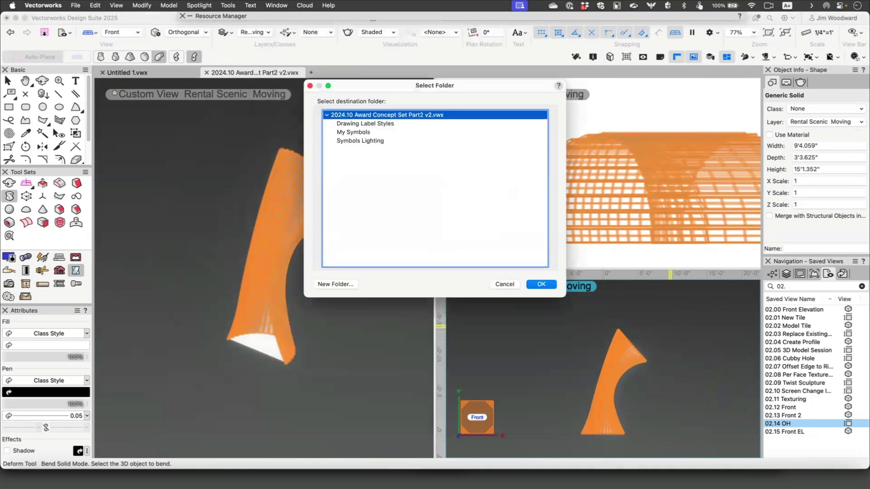
key("Return")
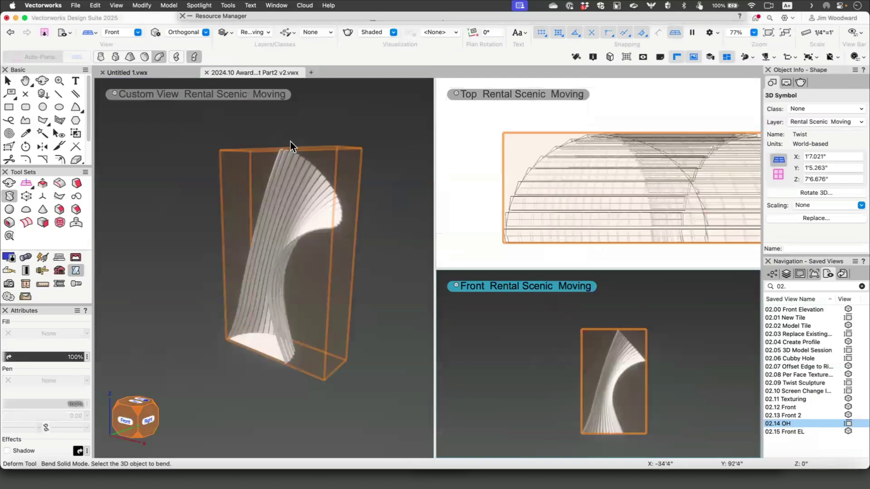
- Show the Twist sculpture in saved views 02.12 Front and 02.13 Front 2, centring and orbiting it
left_click(210, 96)
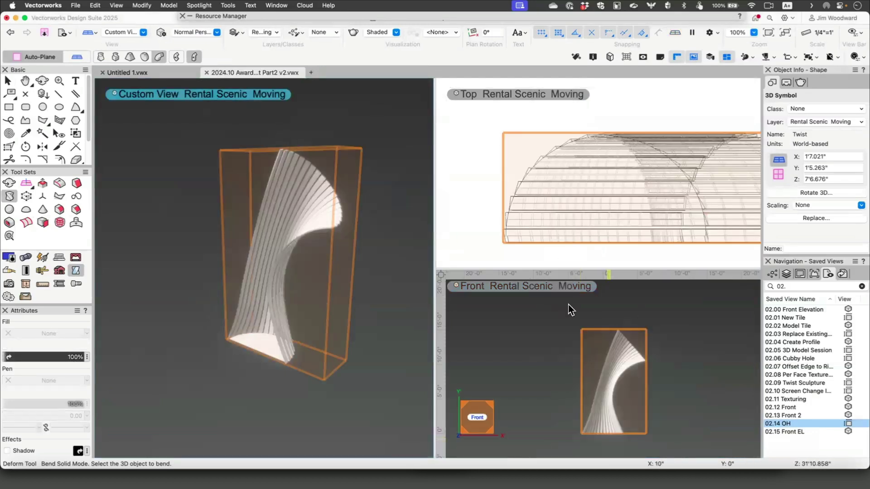
double_click(785, 407)
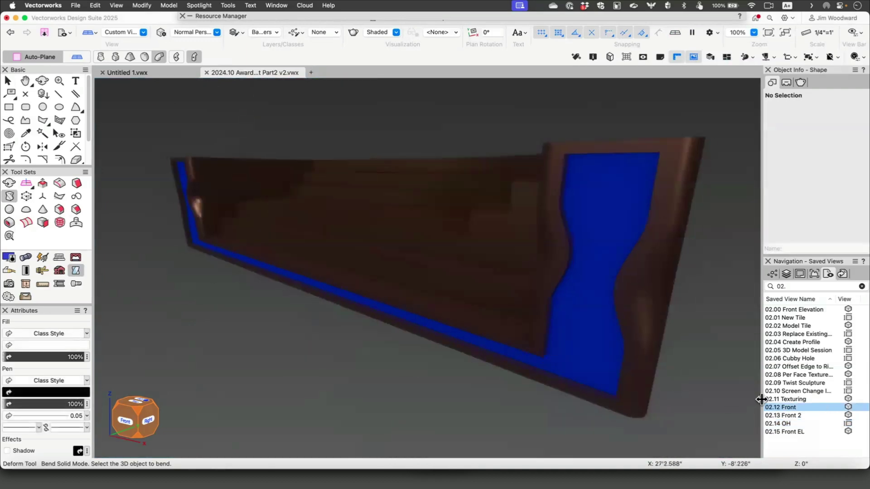
double_click(794, 413)
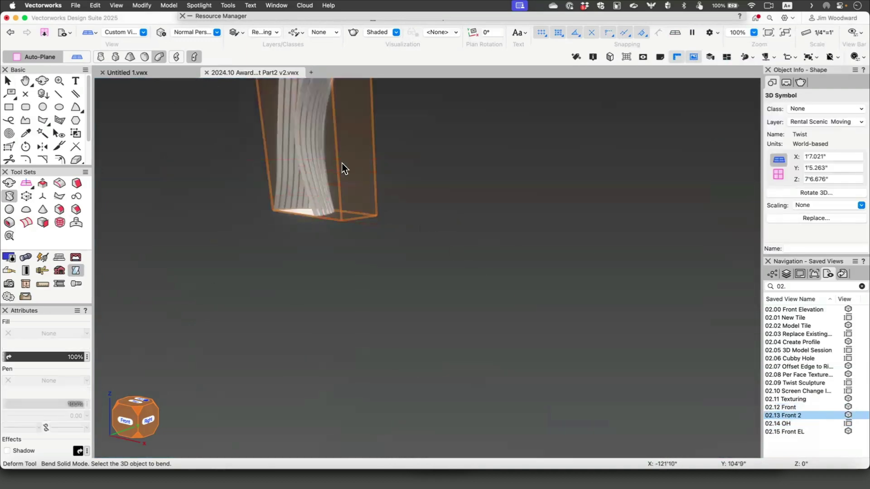
key("h")
left_click_drag(344, 167, 431, 267)
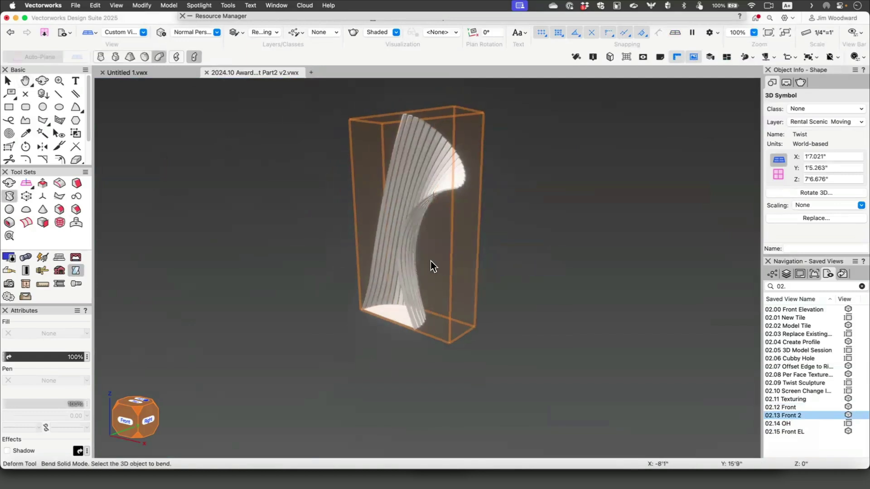
key("shift+c")
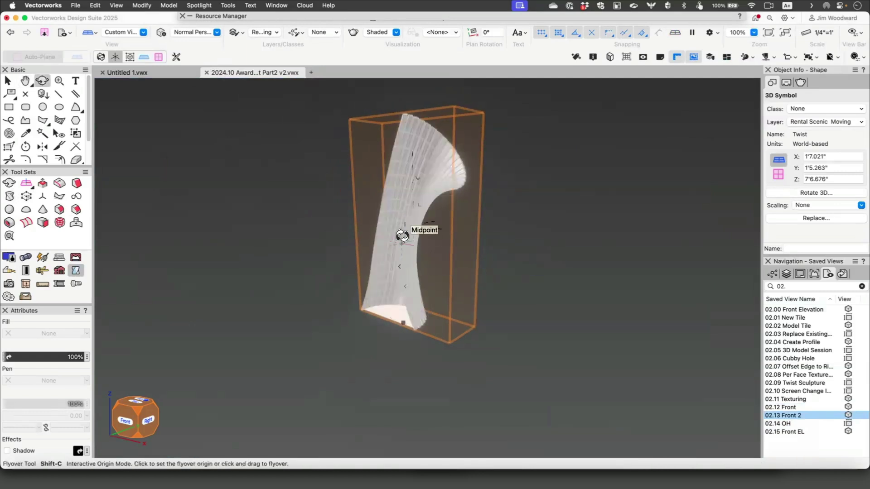
mouse_move(410, 227)
left_mouse_down()
mouse_move(459, 243)
mouse_move(656, 247)
mouse_move(521, 258)
mouse_move(289, 215)
mouse_move(499, 226)
left_mouse_up()
- Move the Twist symbol beside the left staircase at X -32'11" and view the 02.17 All saved view
left_click(8, 81)
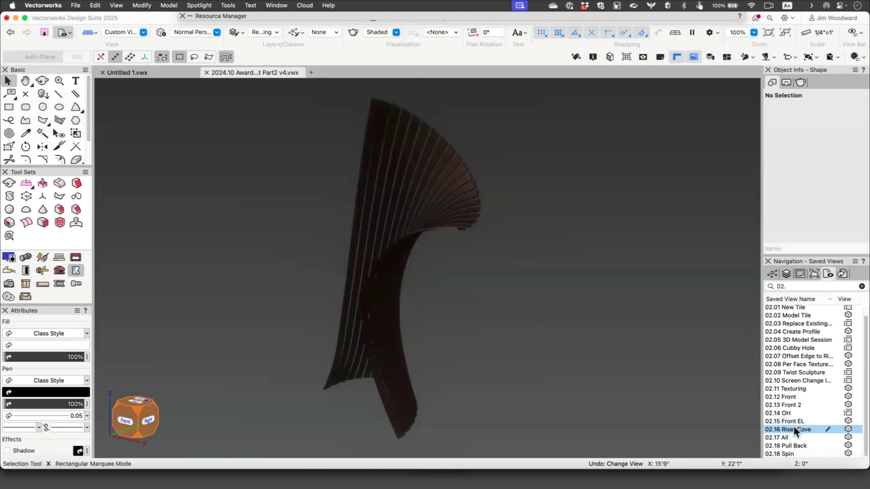
double_click(793, 428)
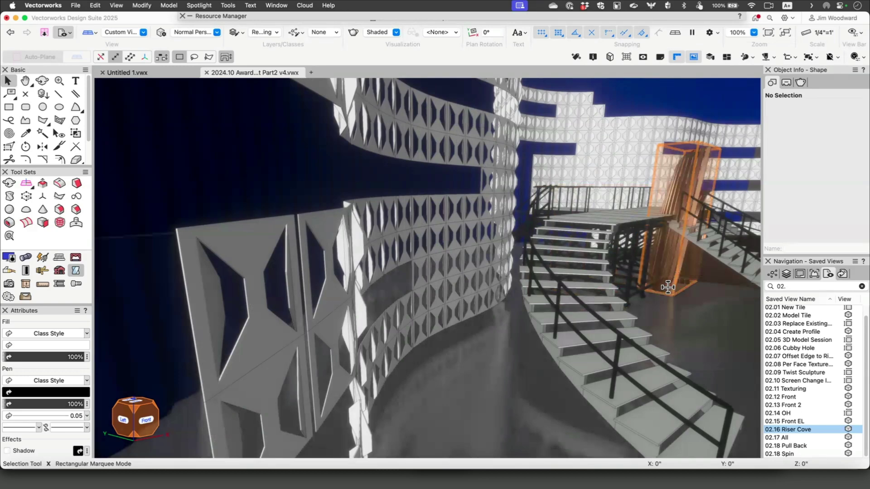
left_click_drag(668, 286, 474, 385)
left_click_drag(475, 381, 474, 388)
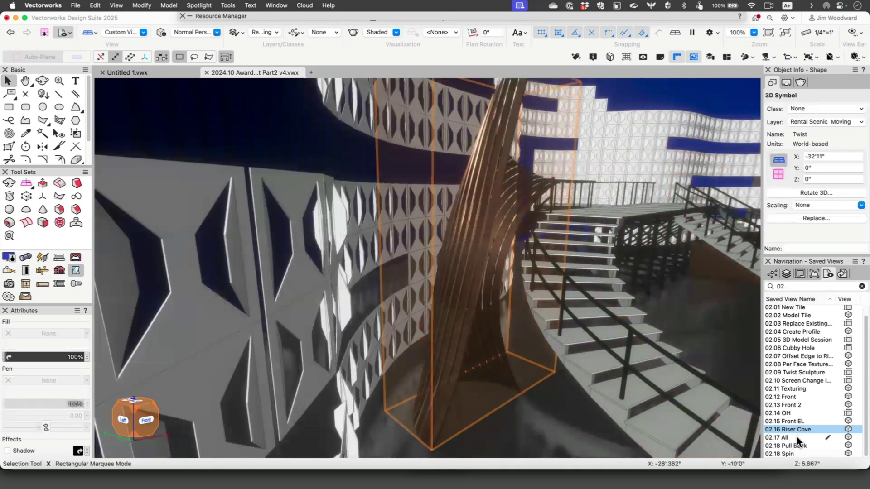
double_click(795, 436)
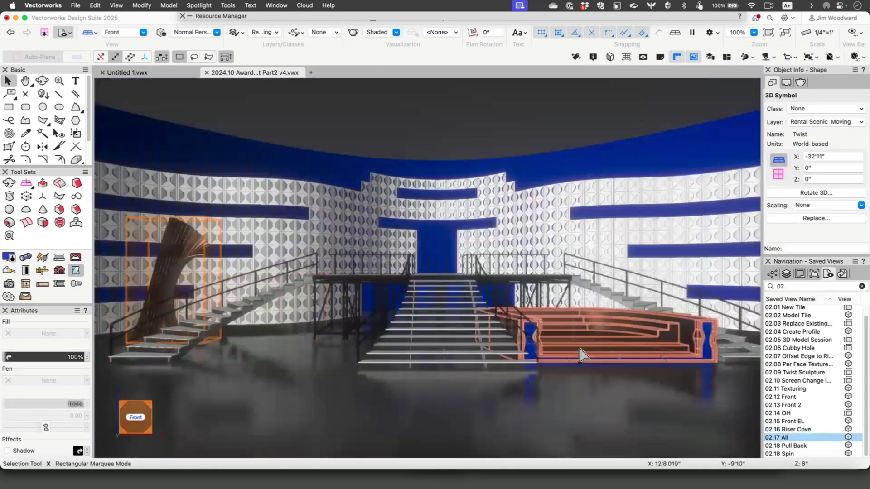
- Mirror copies of the Twist sculpture and band riser across the stair midpoint, then view 02.18 Pull Back
left_click(584, 345, "shift")
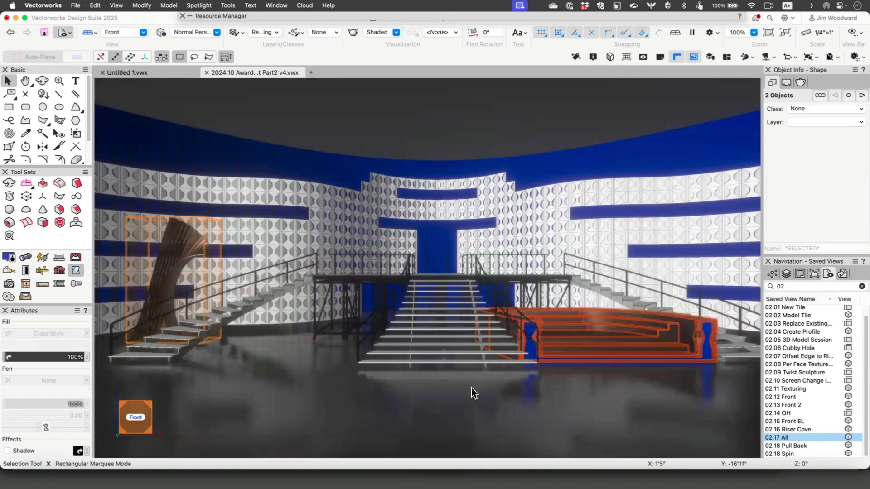
key("shift+7")
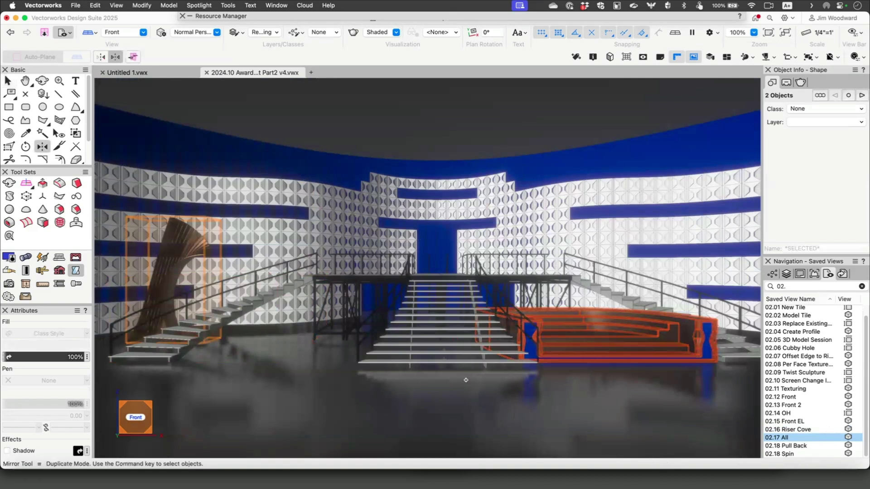
left_click(445, 367)
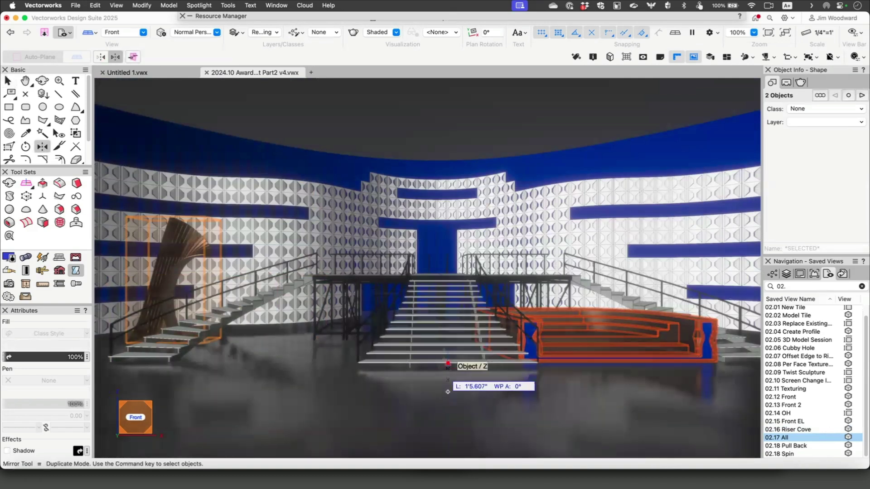
left_click(459, 414)
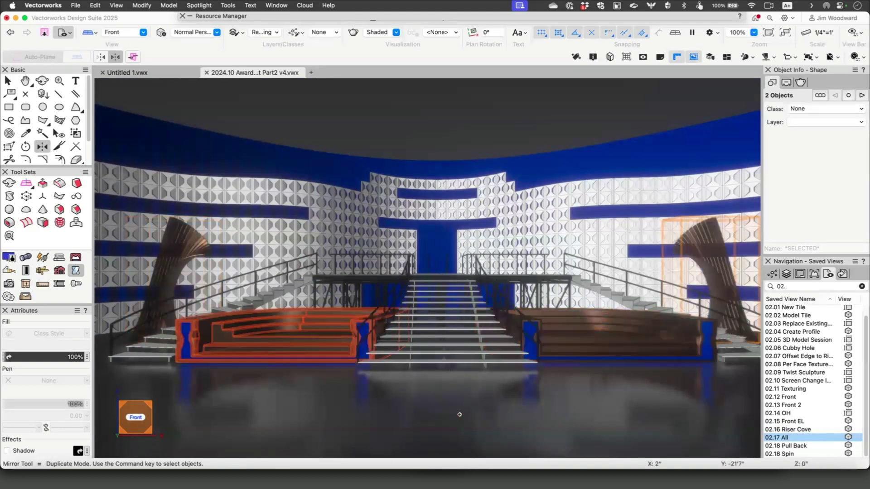
left_click(7, 81)
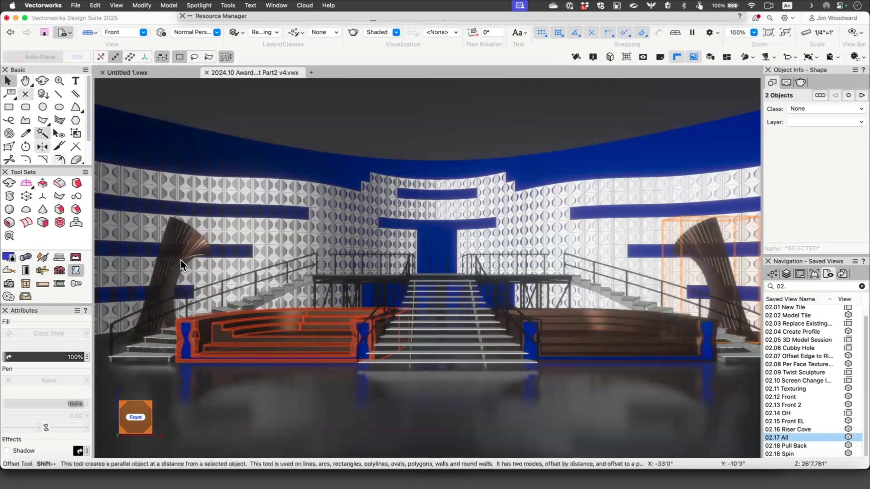
left_click(478, 382)
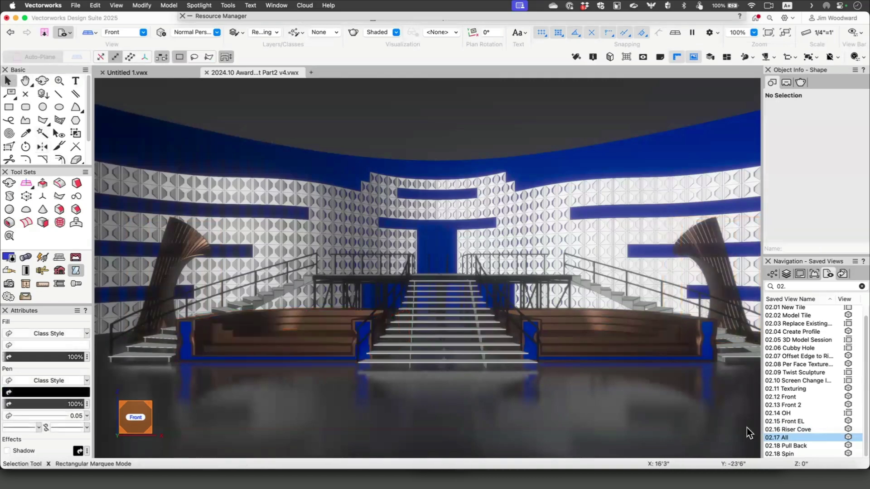
double_click(792, 445)
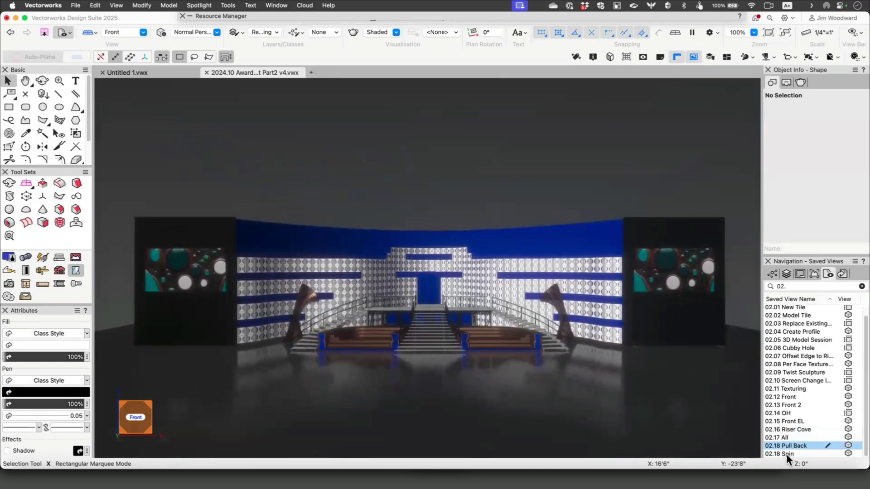
- Cycle through the 02.18 Spin, 02.17 All and 02.18 Pull Back saved views
double_click(786, 454)
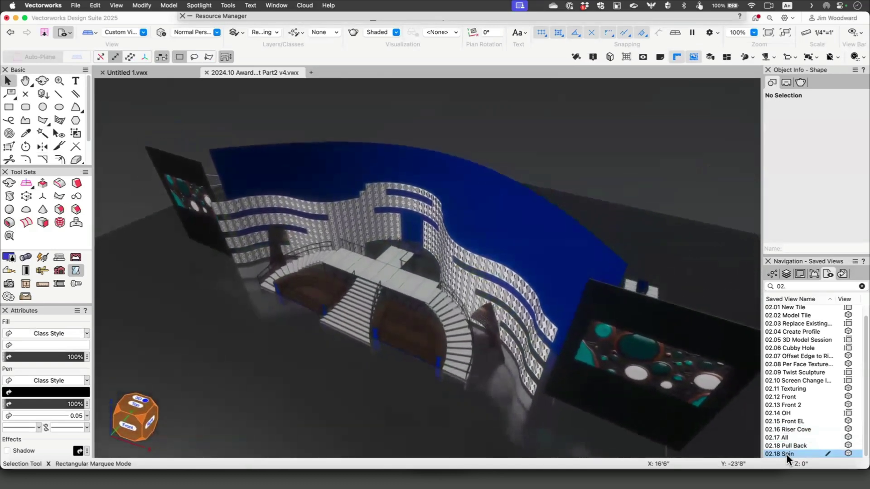
double_click(792, 438)
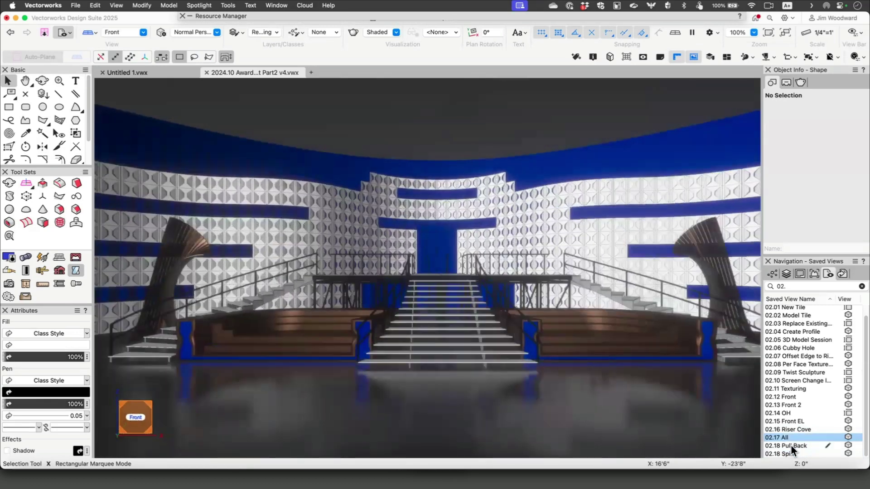
double_click(792, 445)
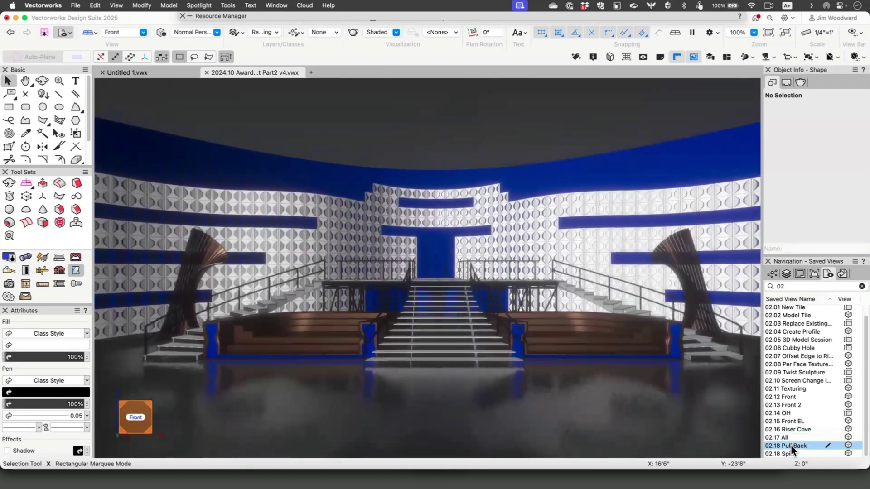